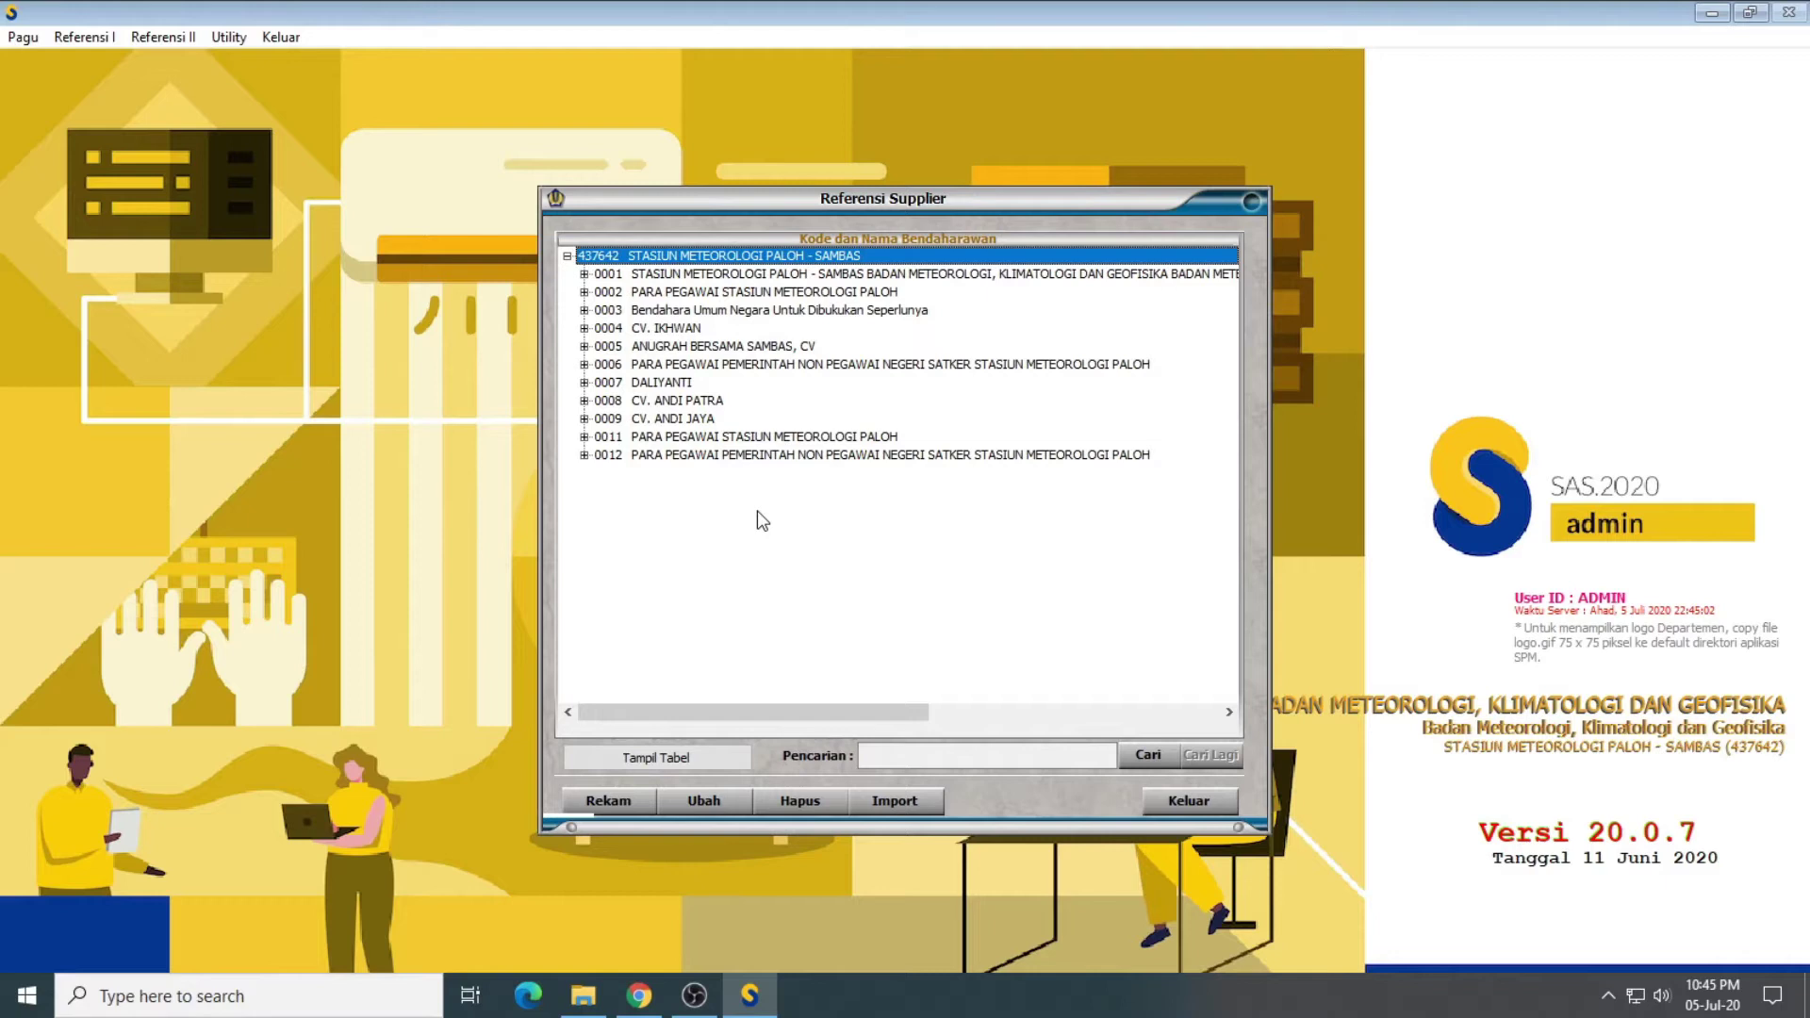
Step: Start a new supplier record for satker 437642 with supplier type 01 Satker
click(621, 809)
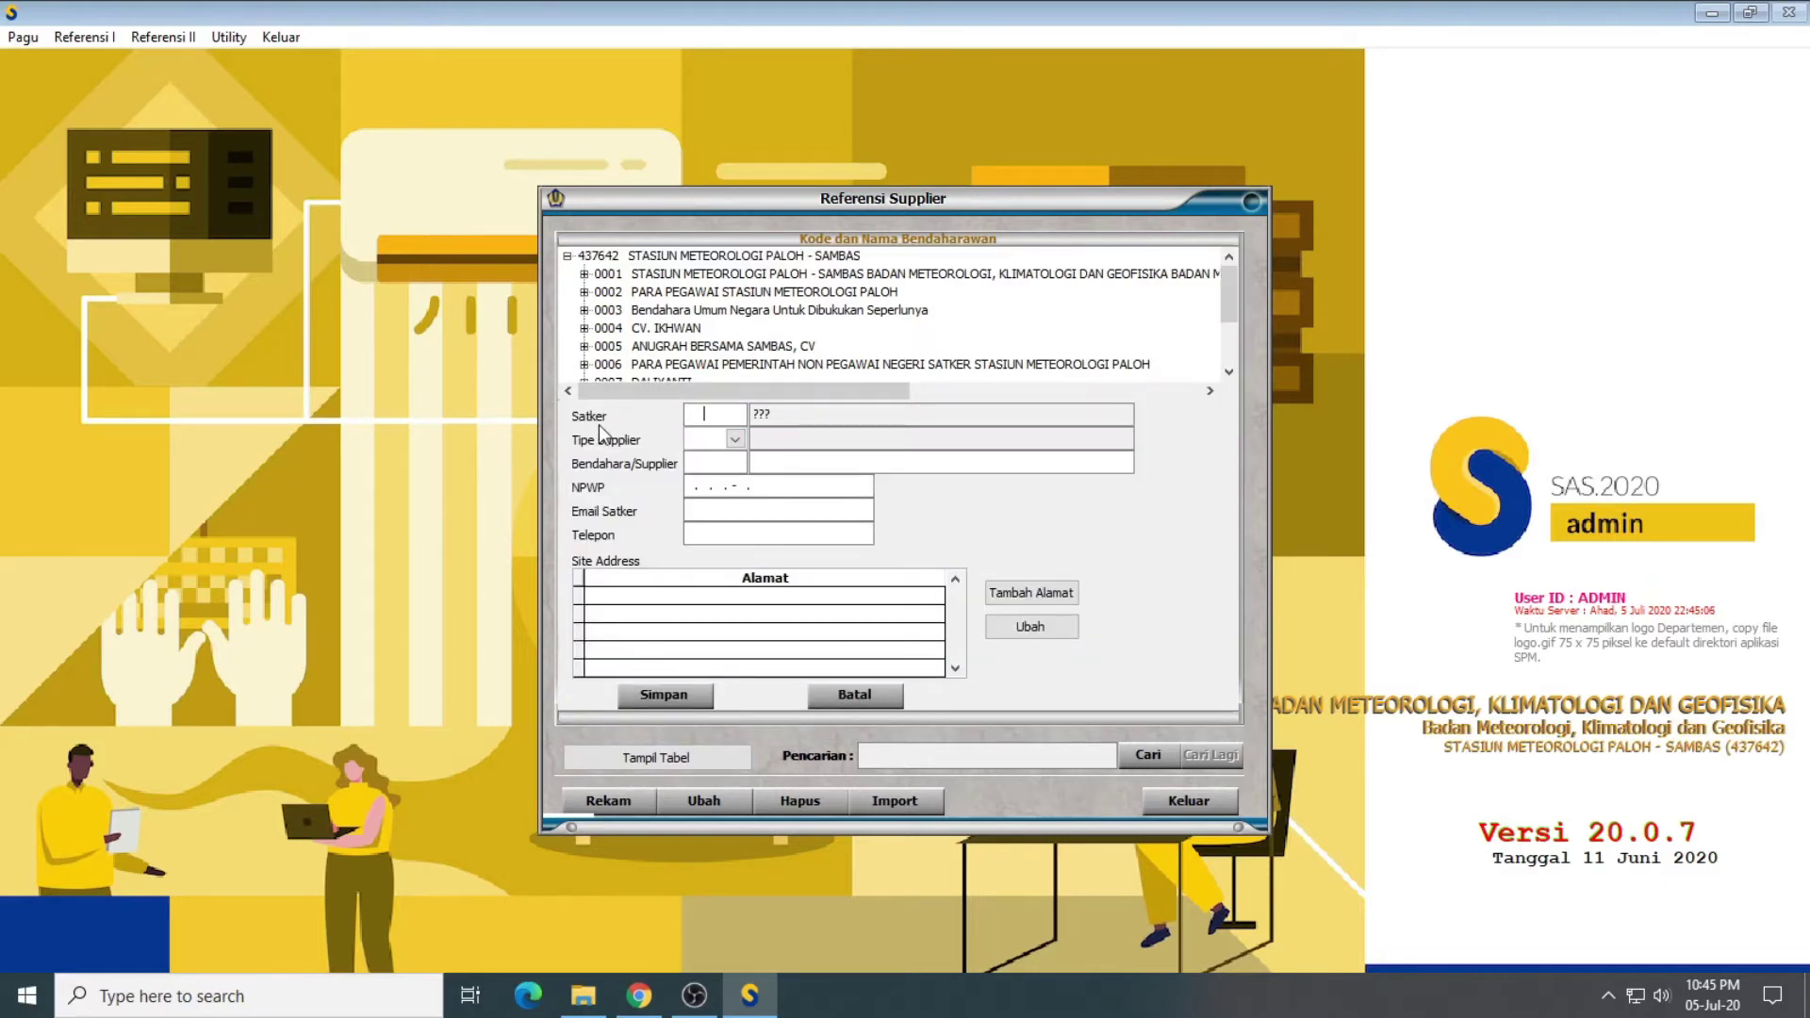
text(437642)
key(Tab)
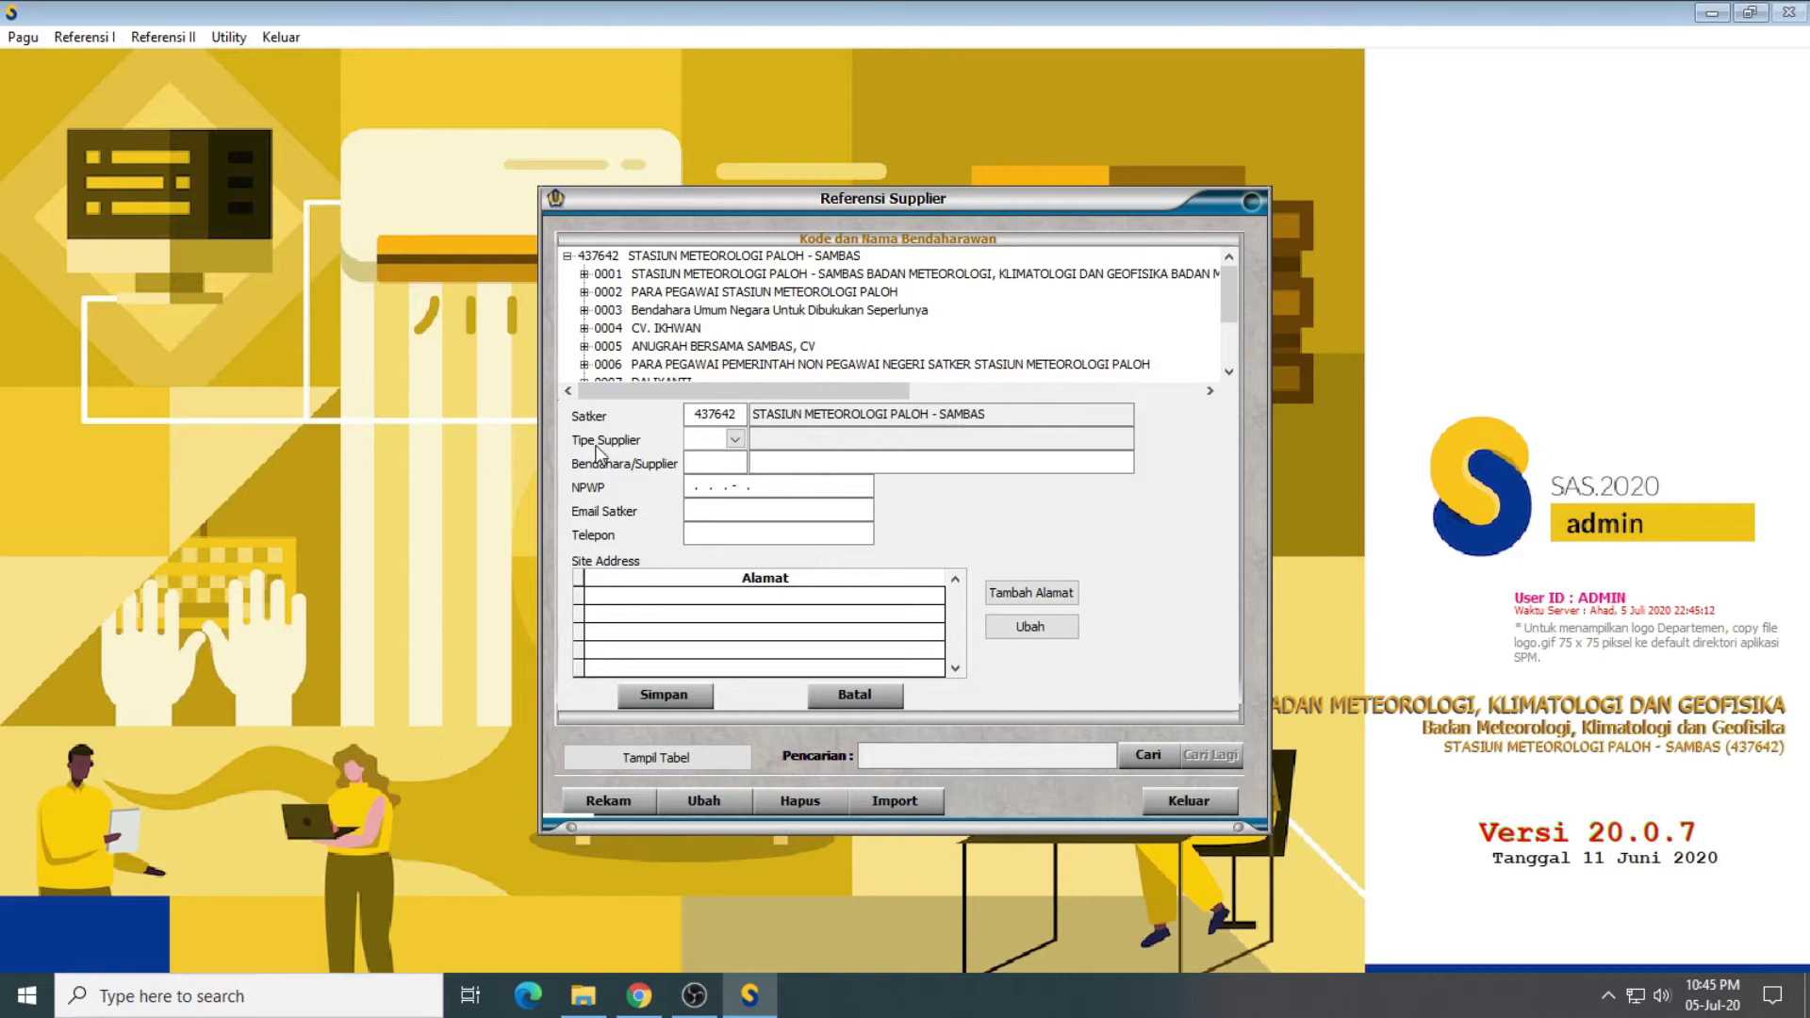
click(735, 439)
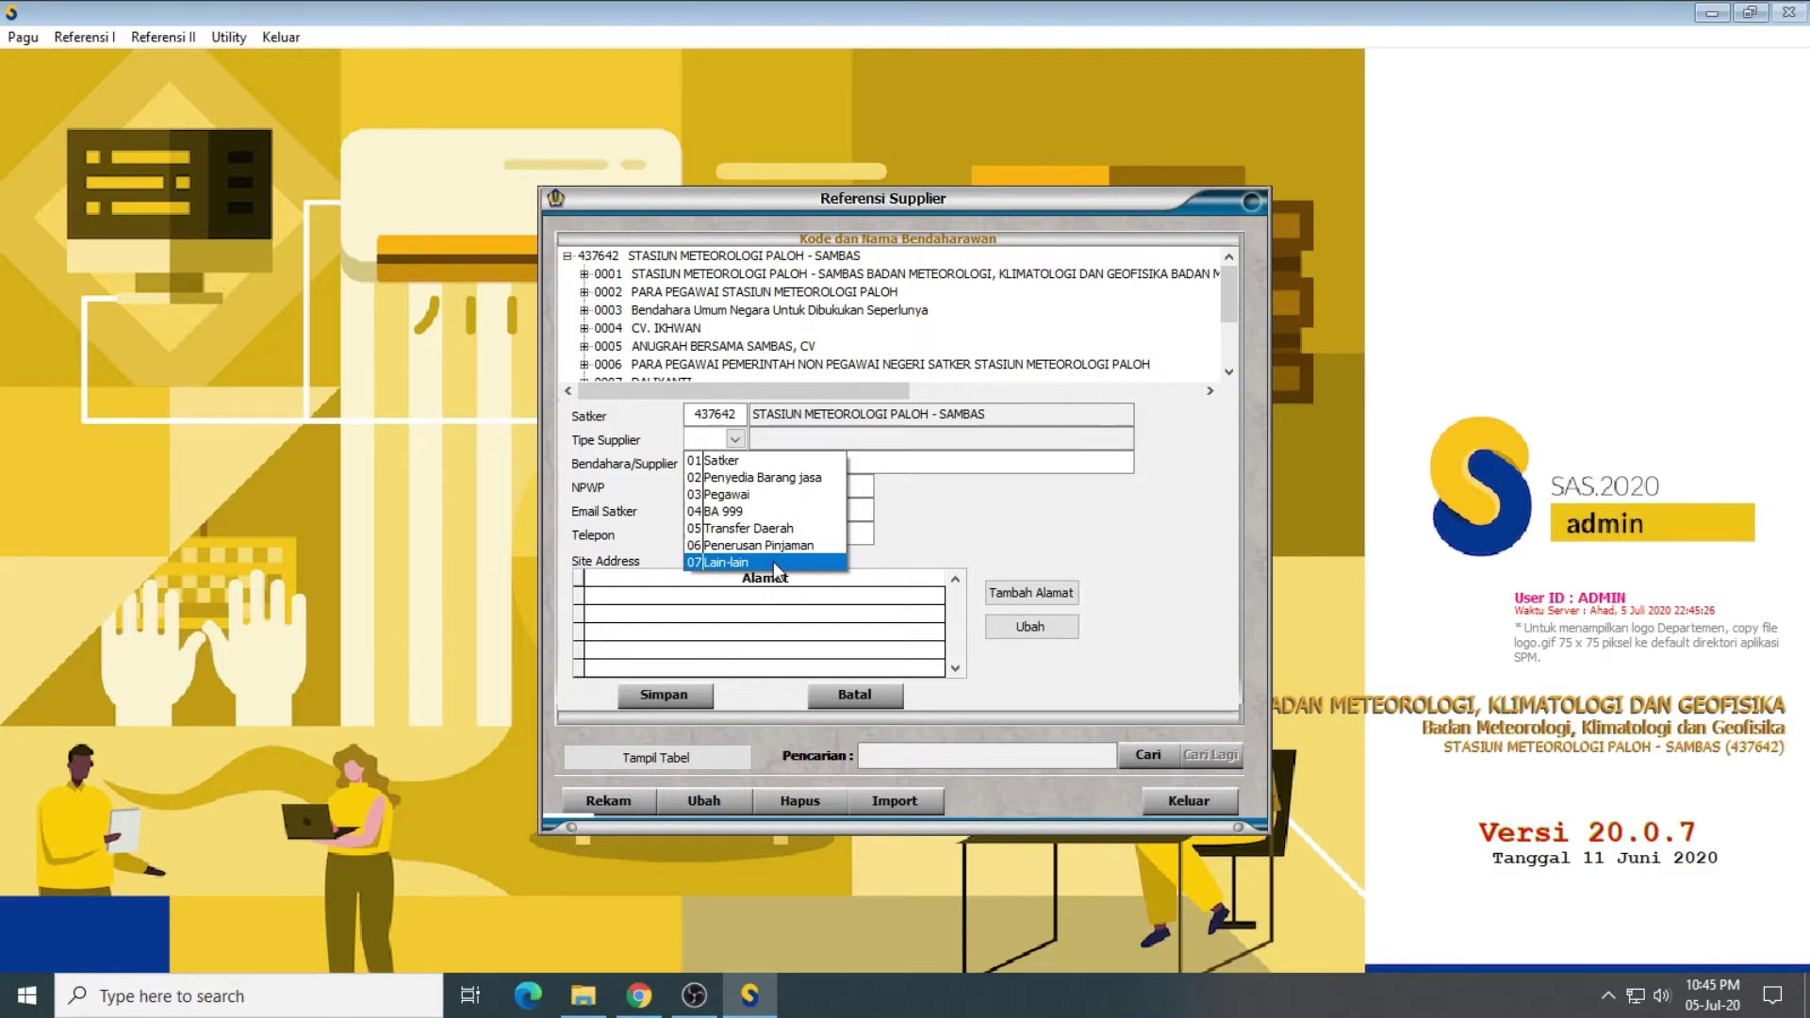
click(733, 461)
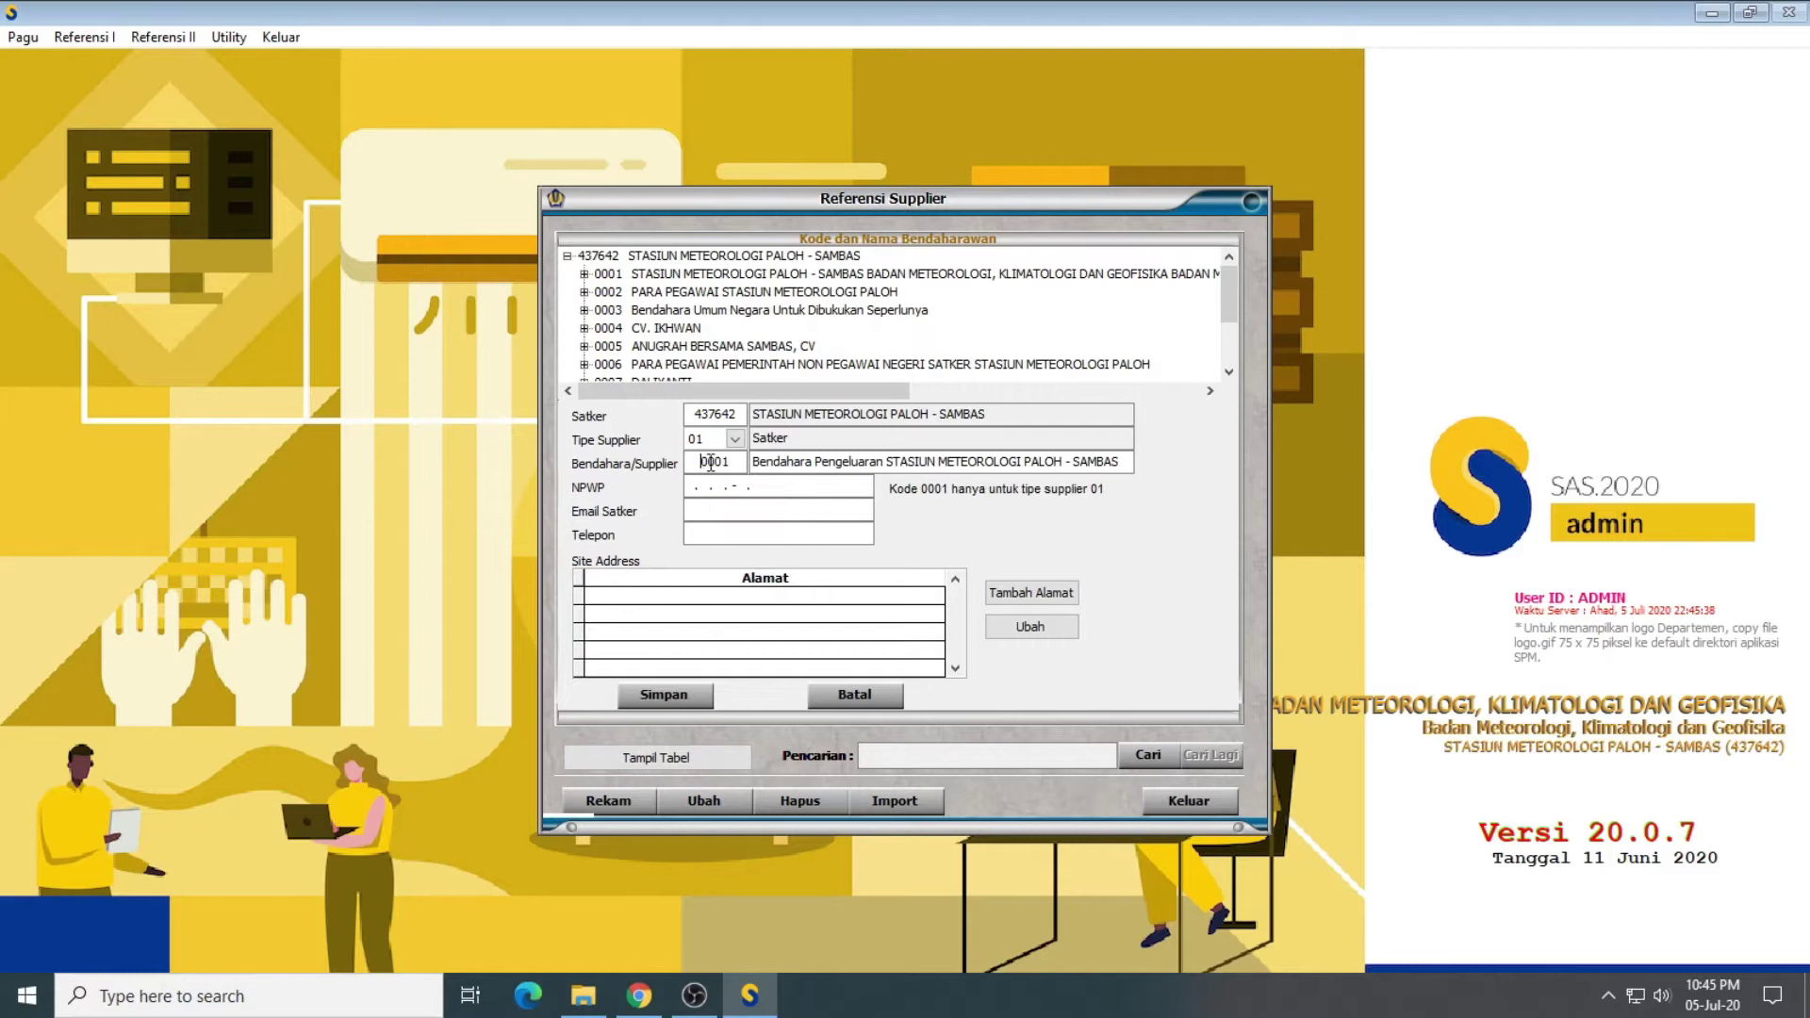
Step: Dismiss the duplicate-code warning and change the supplier code from 0001 to 0015
click(781, 484)
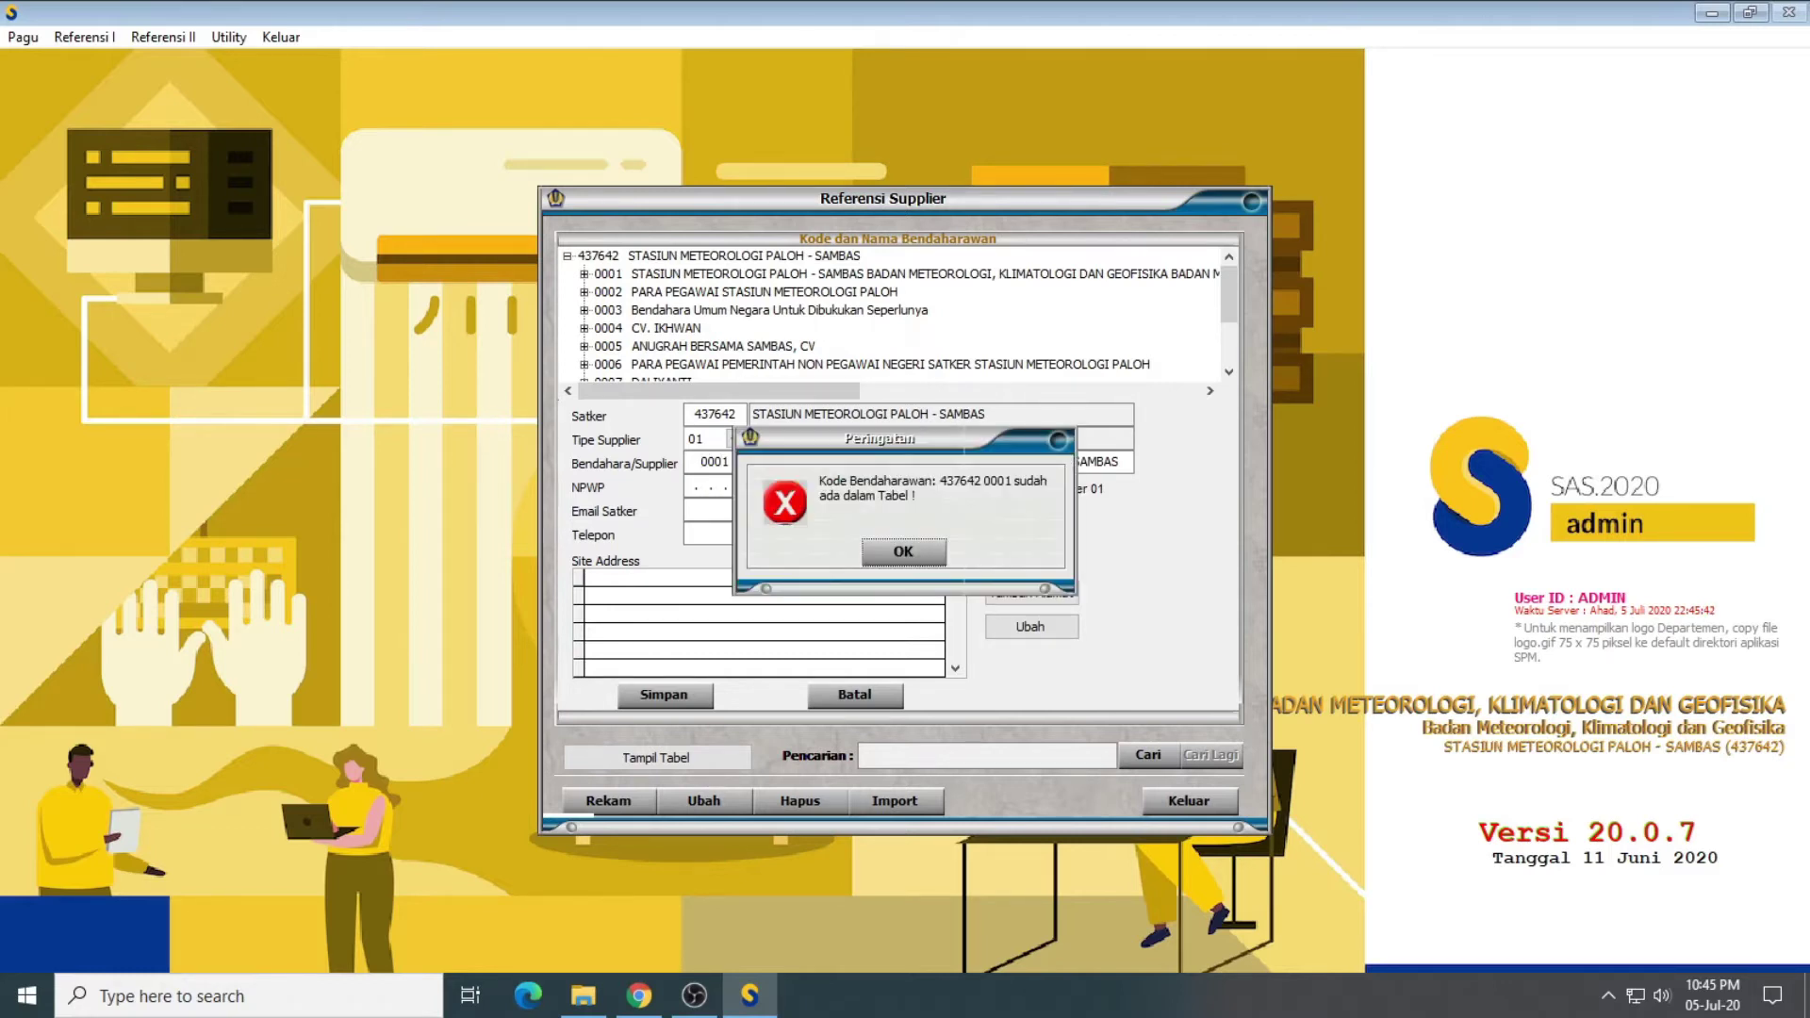
click(883, 549)
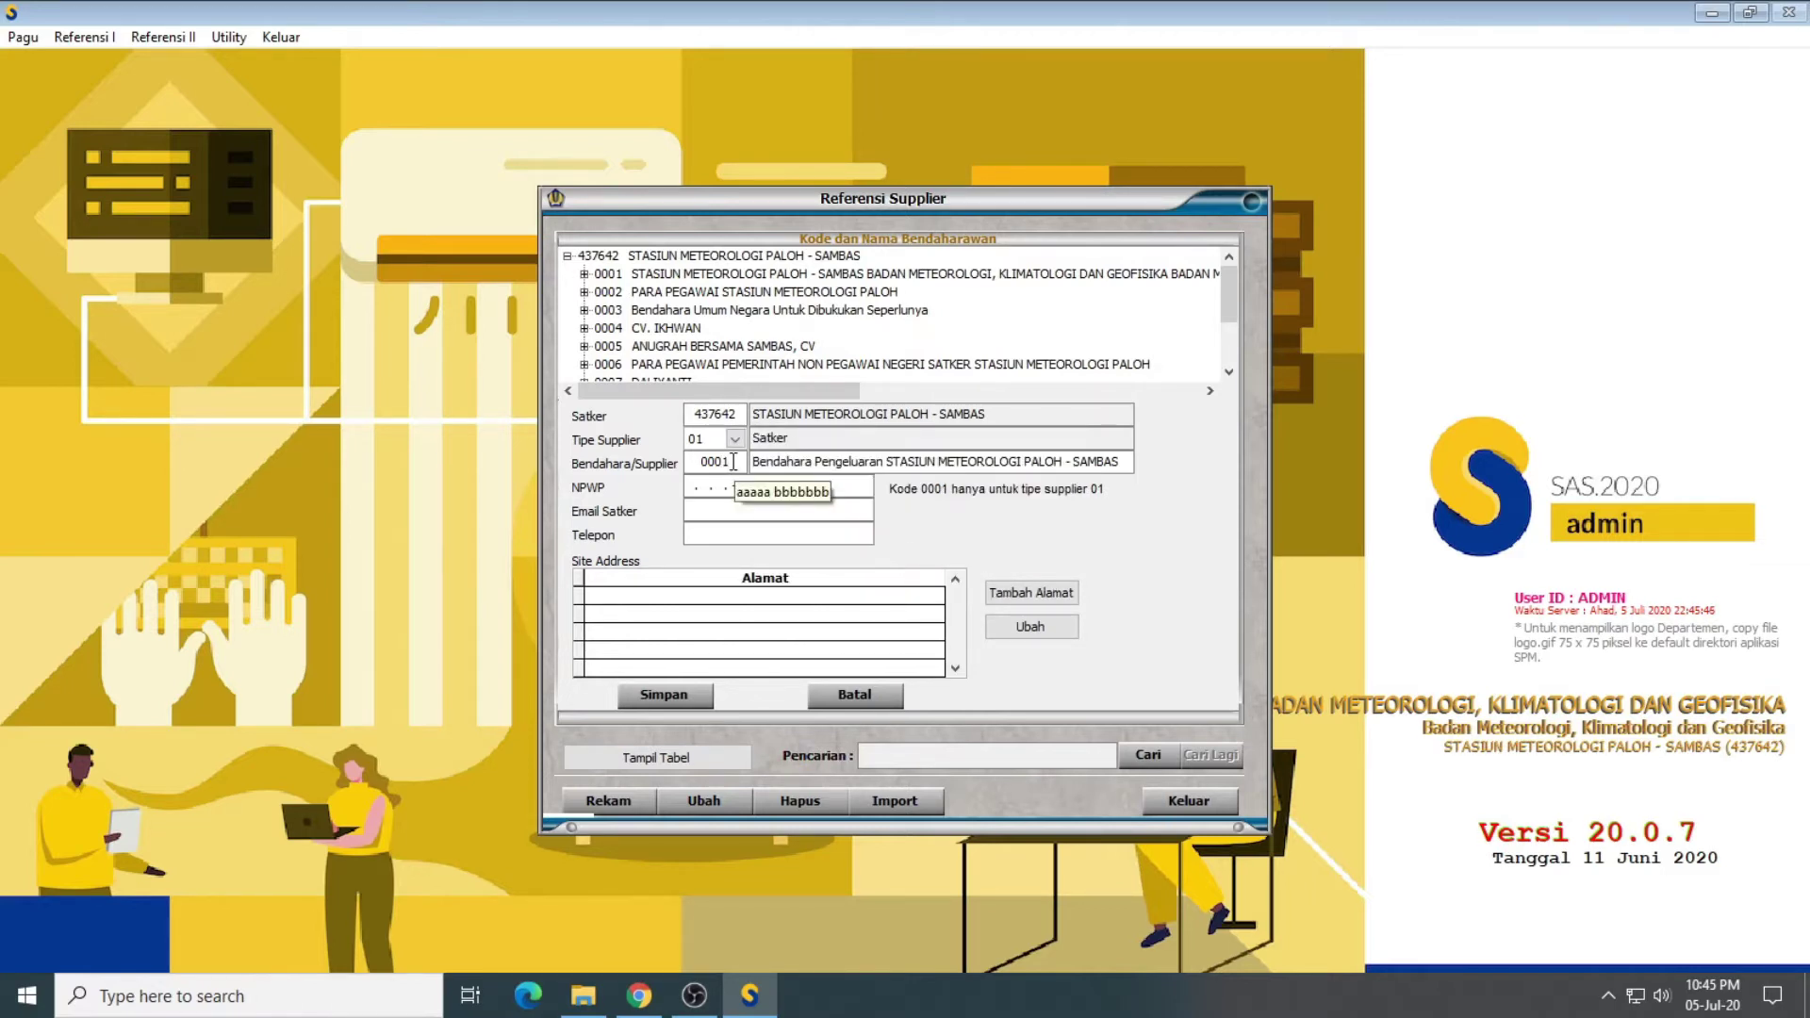
drag(733, 462, 682, 454)
text(0015)
key(Tab)
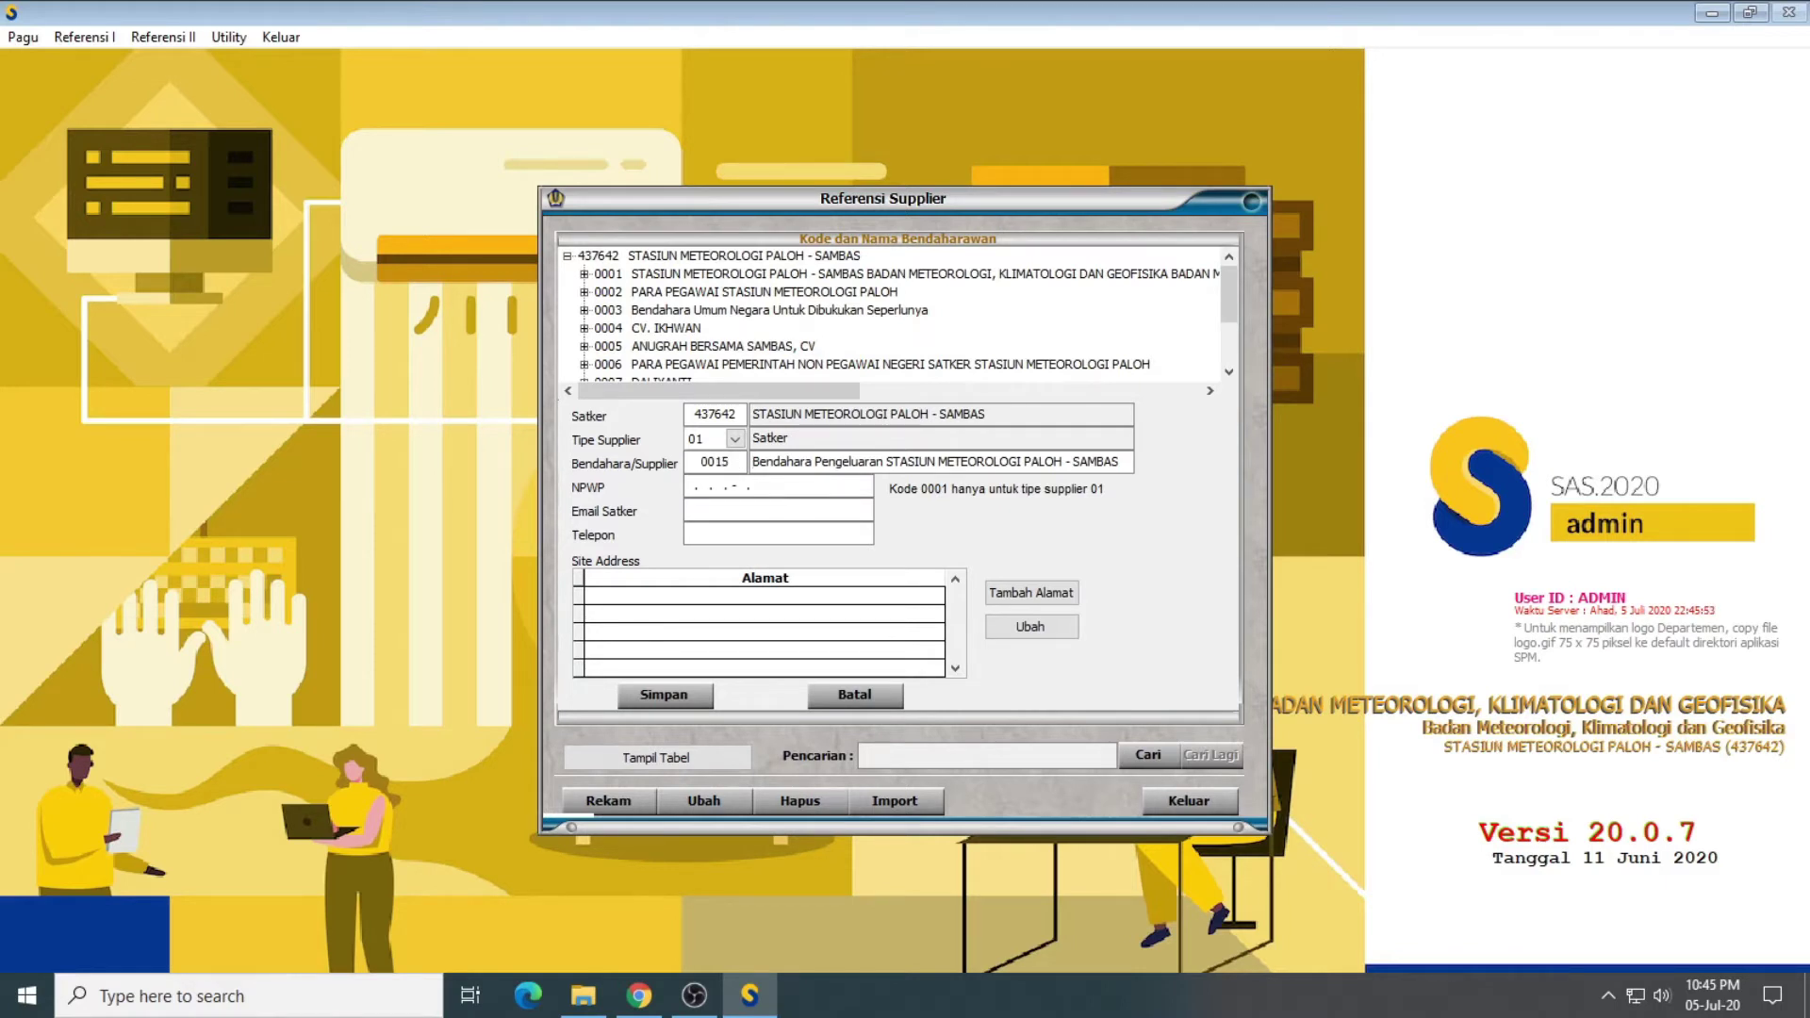
Step: Edit the supplier name to Bendahara Pengeluaran Pontianak
drag(889, 461, 1193, 460)
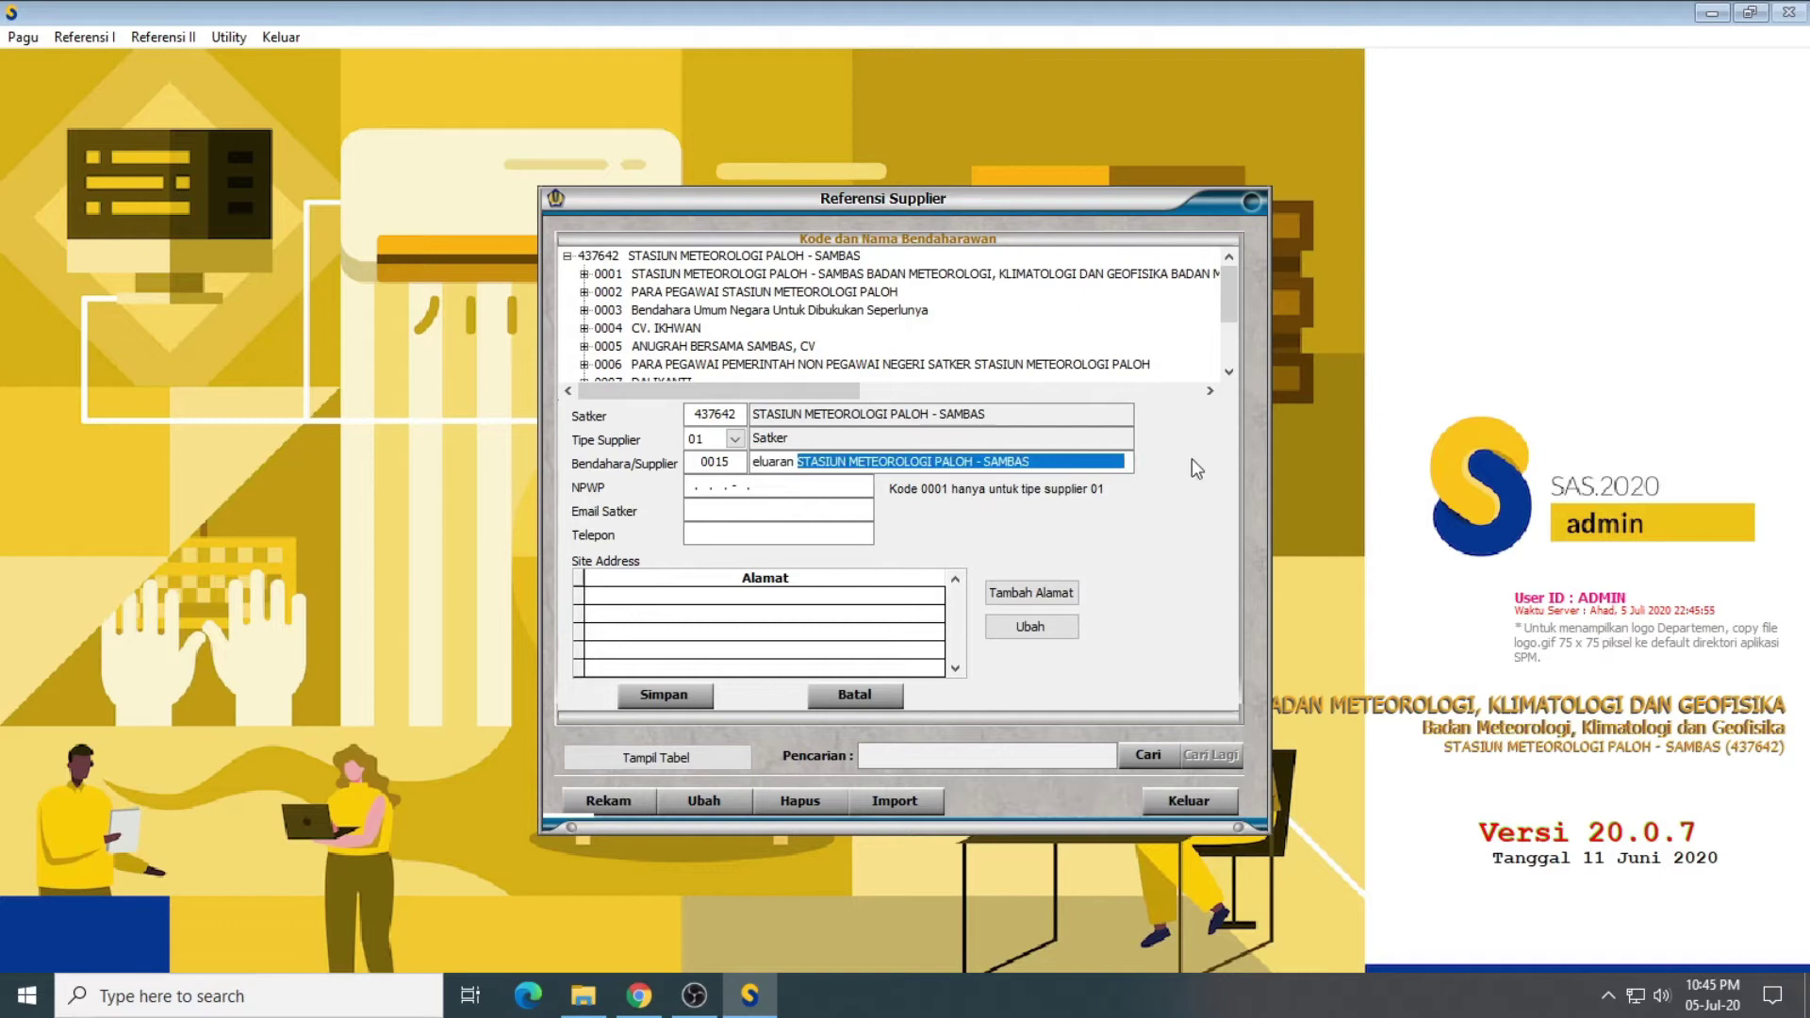
key(BackSpace)
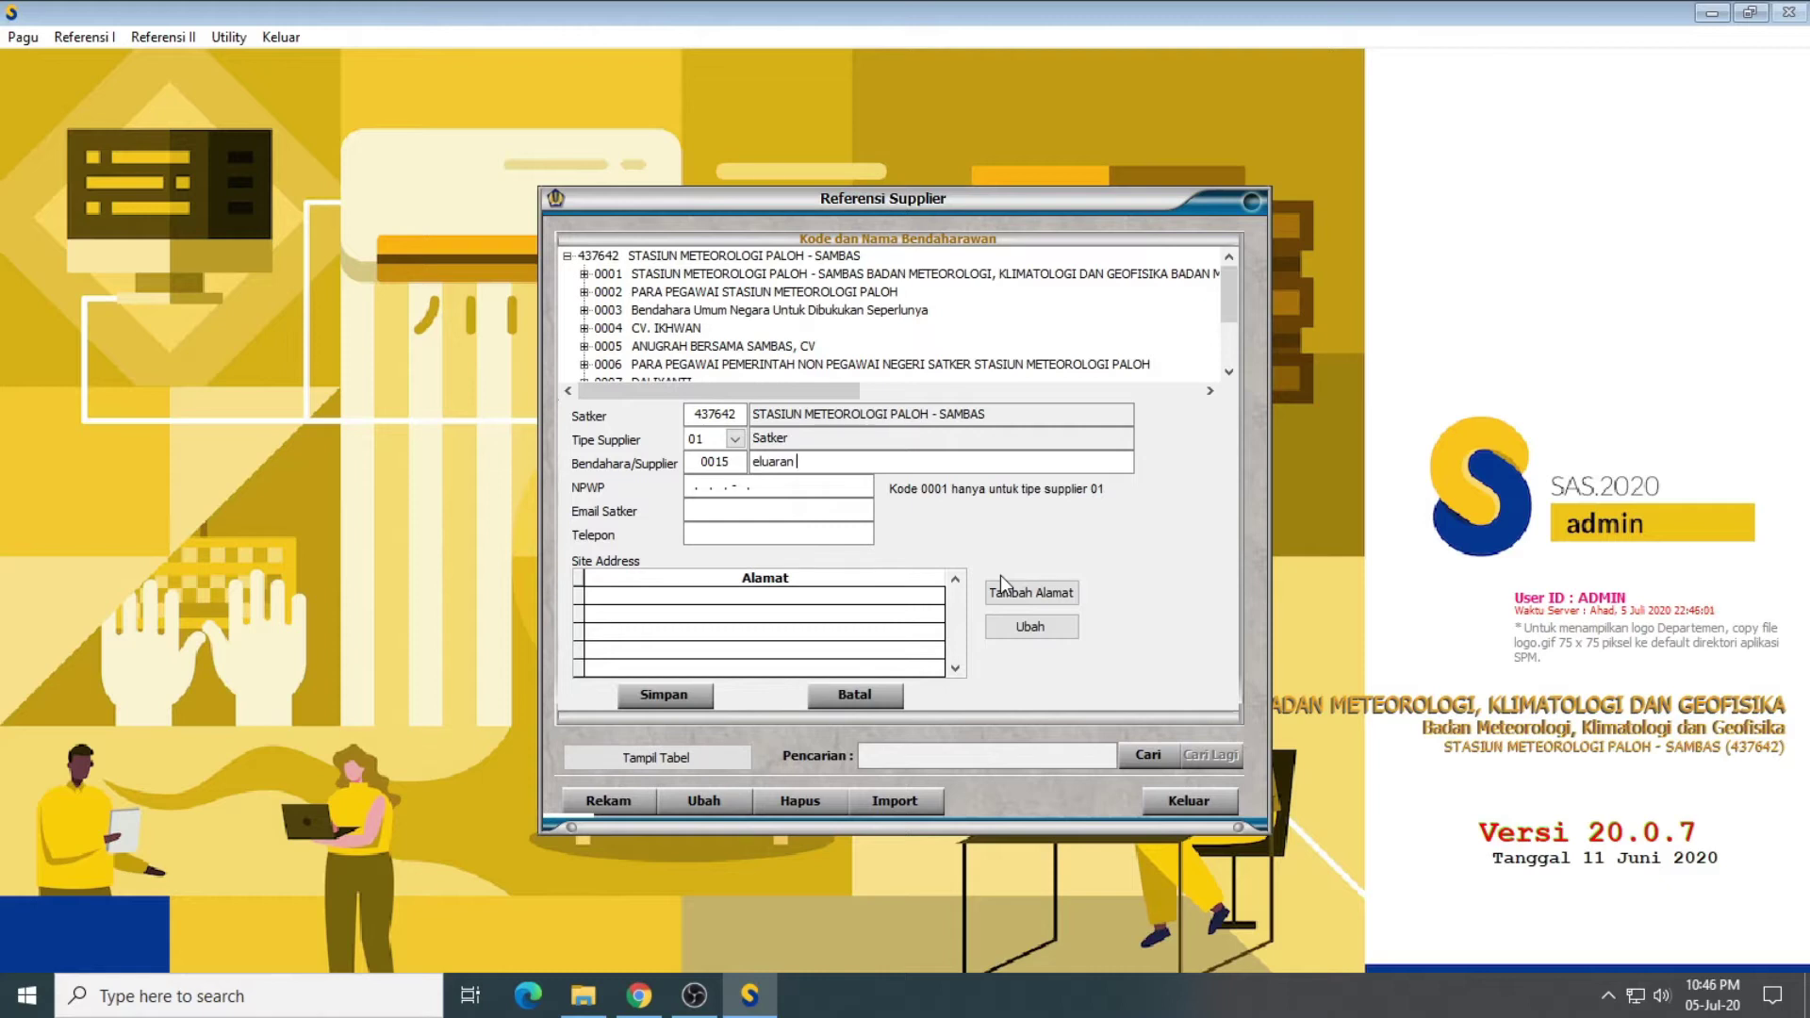
text(Pontianak)
key(Return)
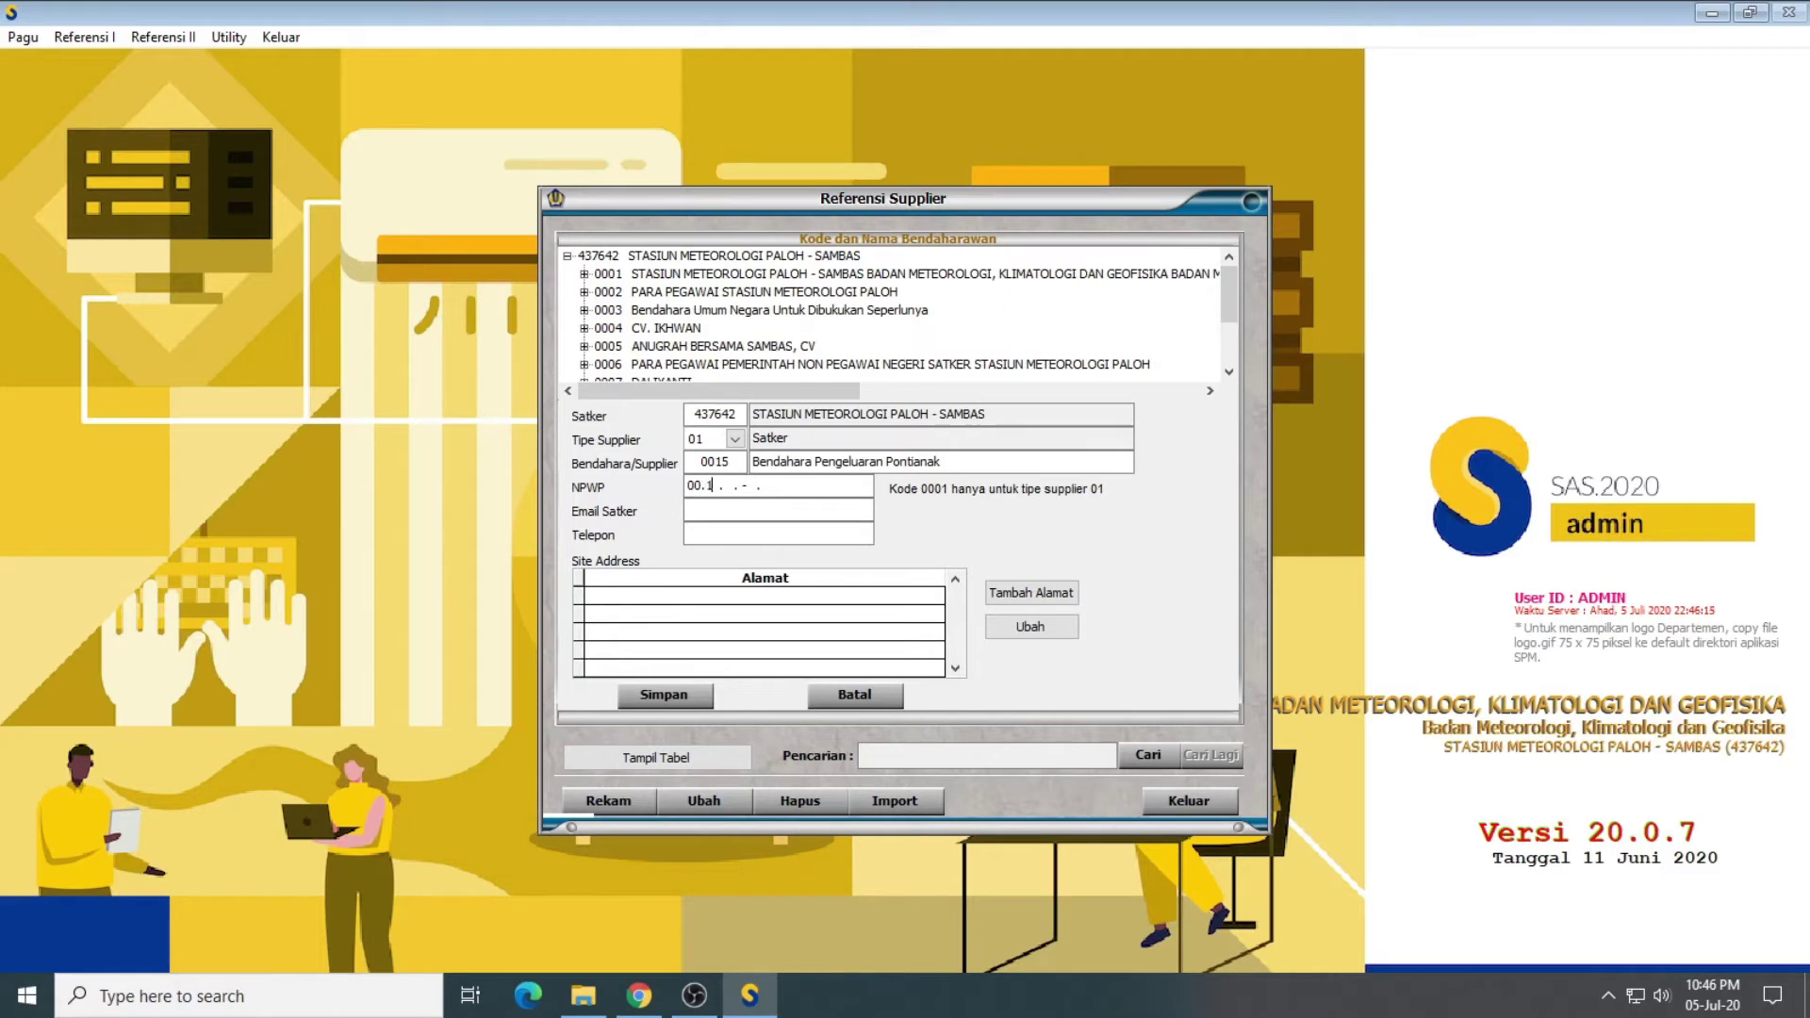
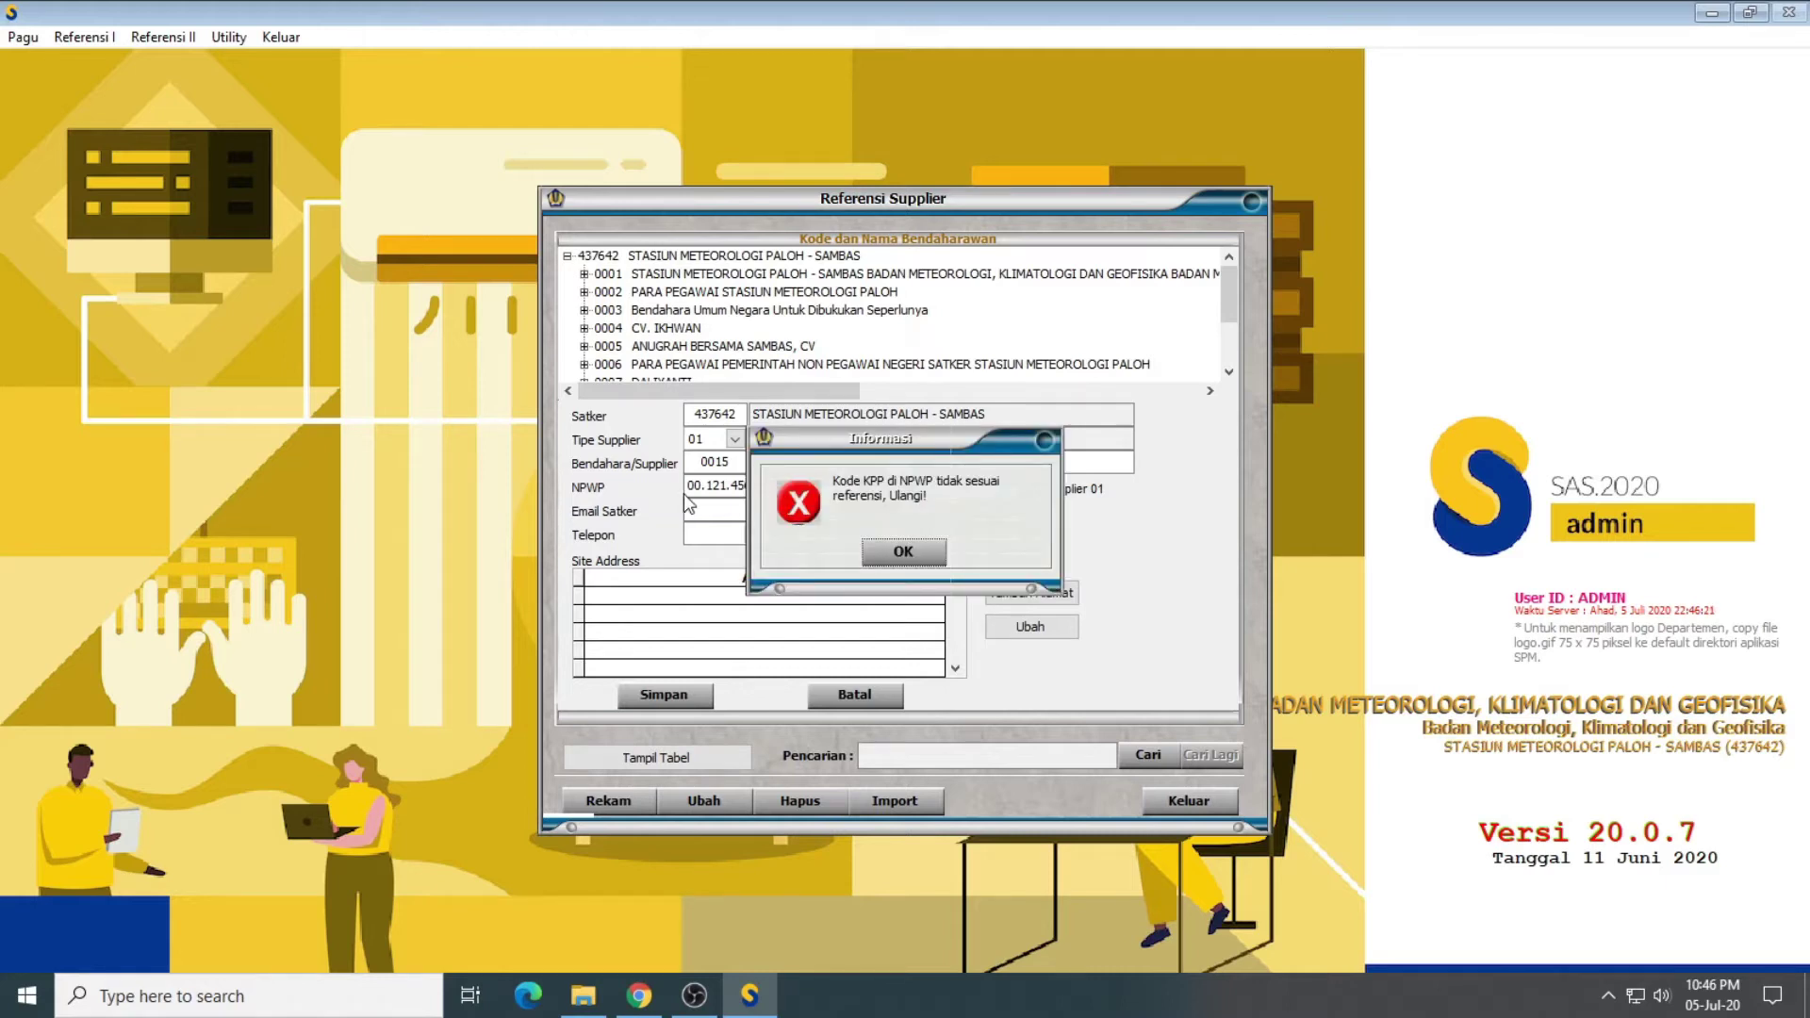
Step: Enter the supplier's NPWP, correcting its tax-office part, plus the office e-mail and phone number
click(925, 562)
double_click(802, 487)
drag(768, 487, 825, 489)
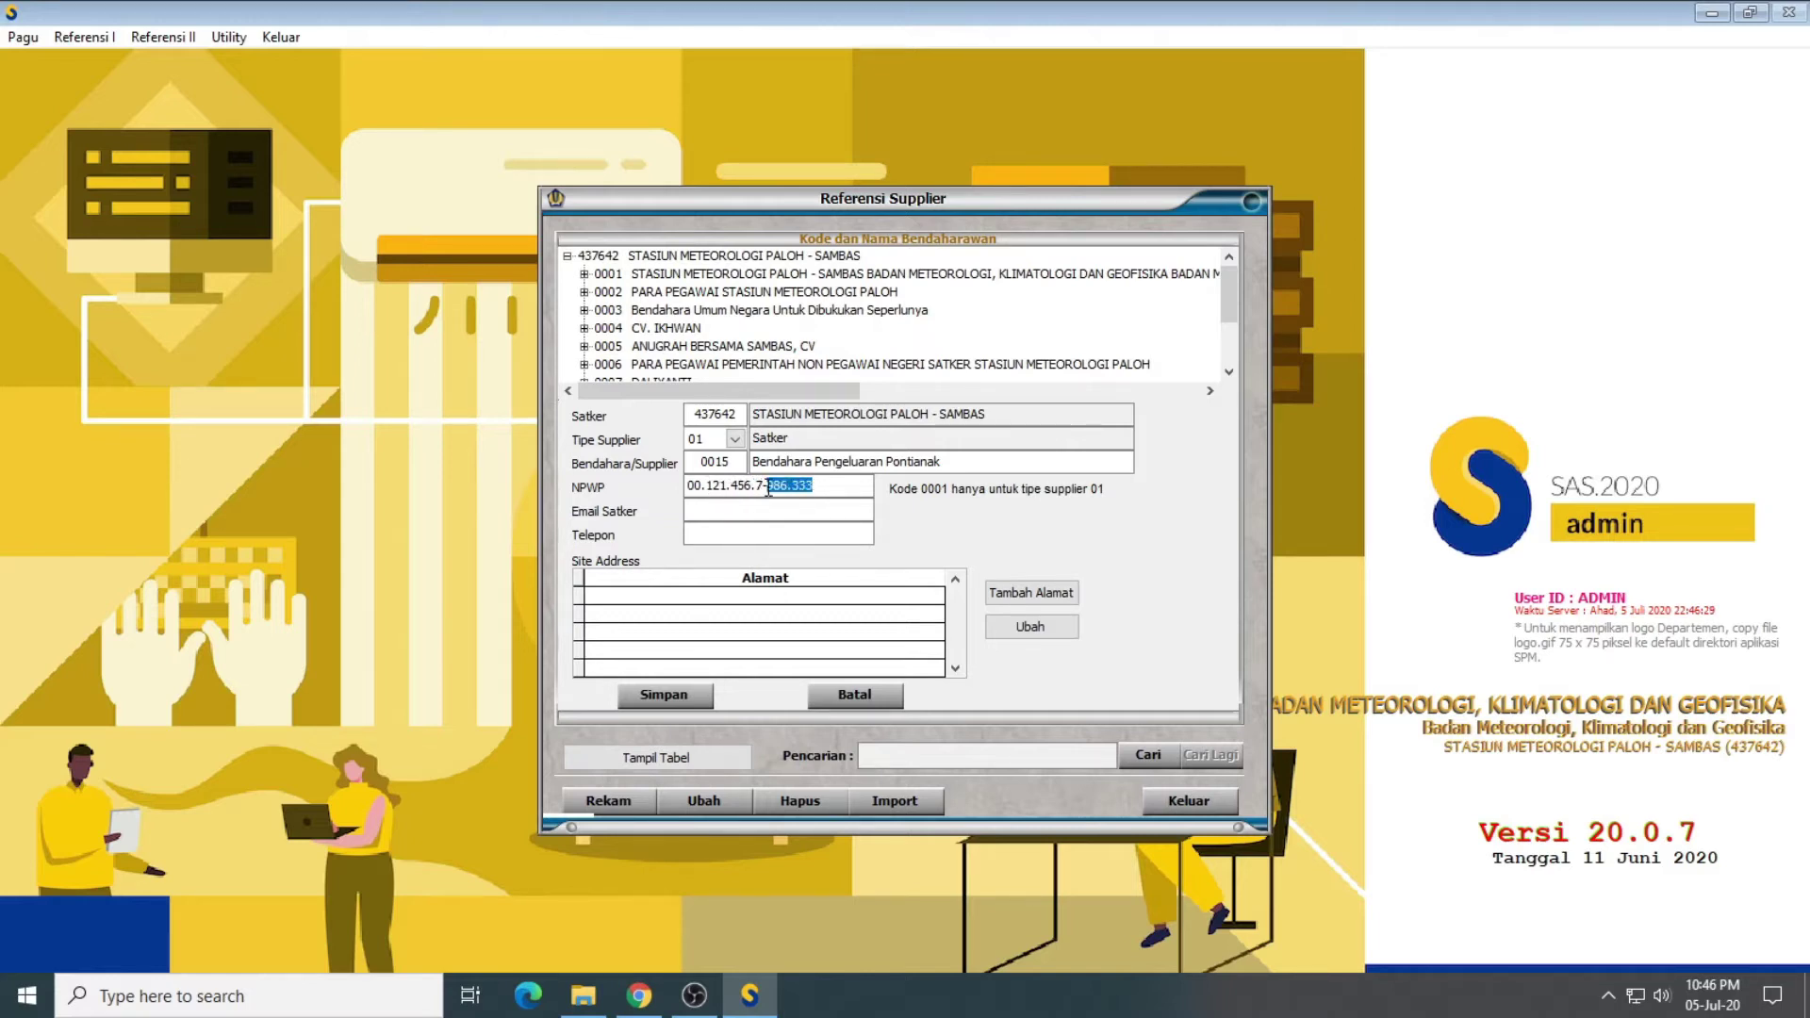
drag(755, 486, 844, 486)
text(3-702.000)
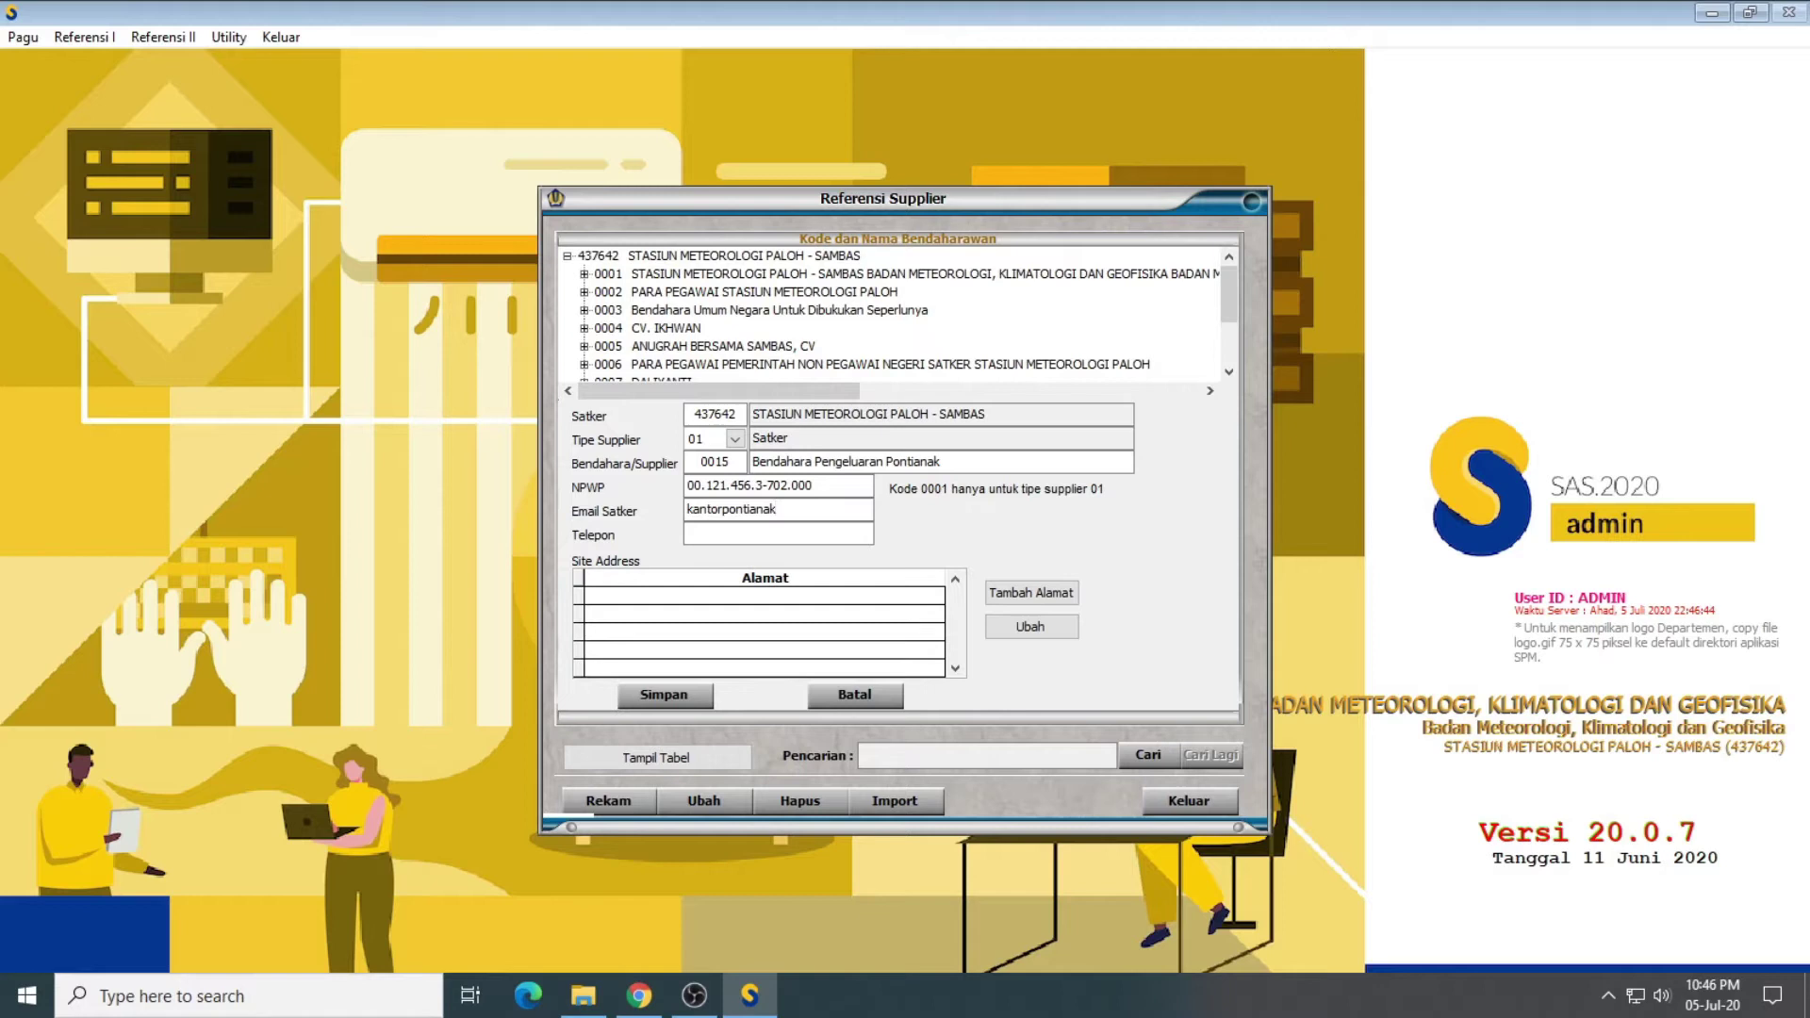
key(Tab)
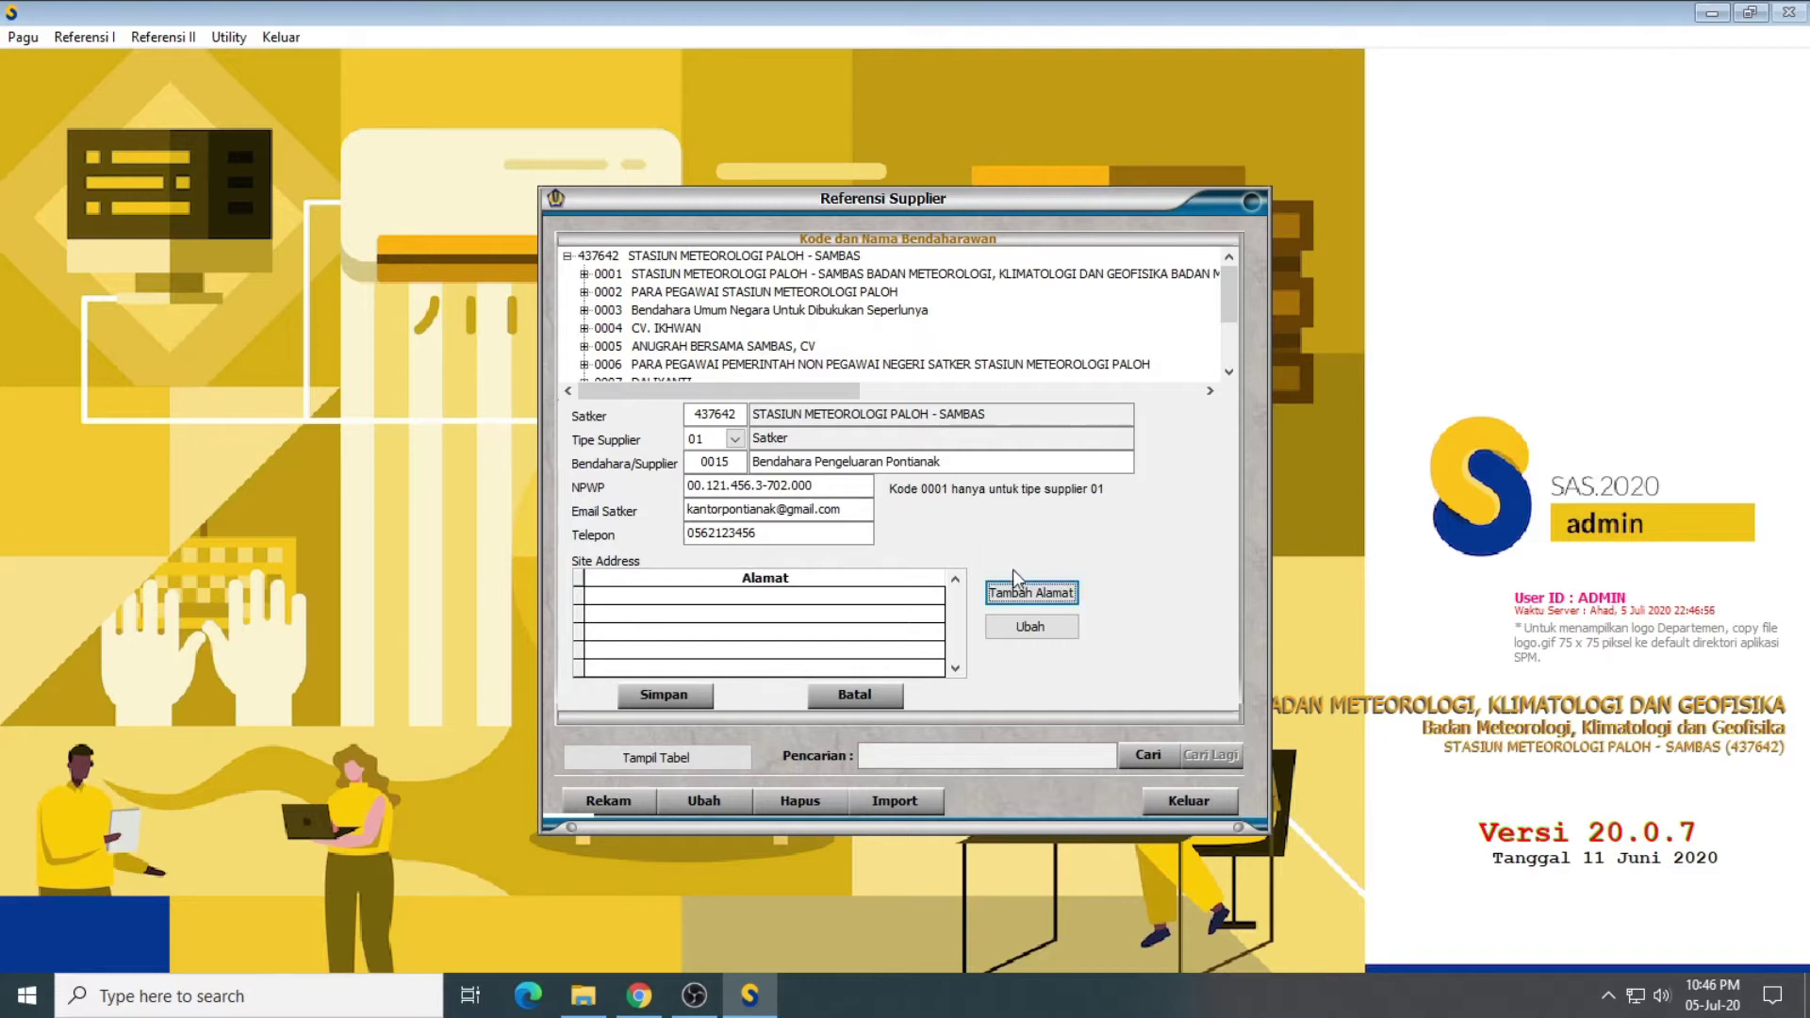
Step: Add the street address with city Pontianak, province Kalimantan Barat, country ID Indonesia, and the postal code
click(1018, 592)
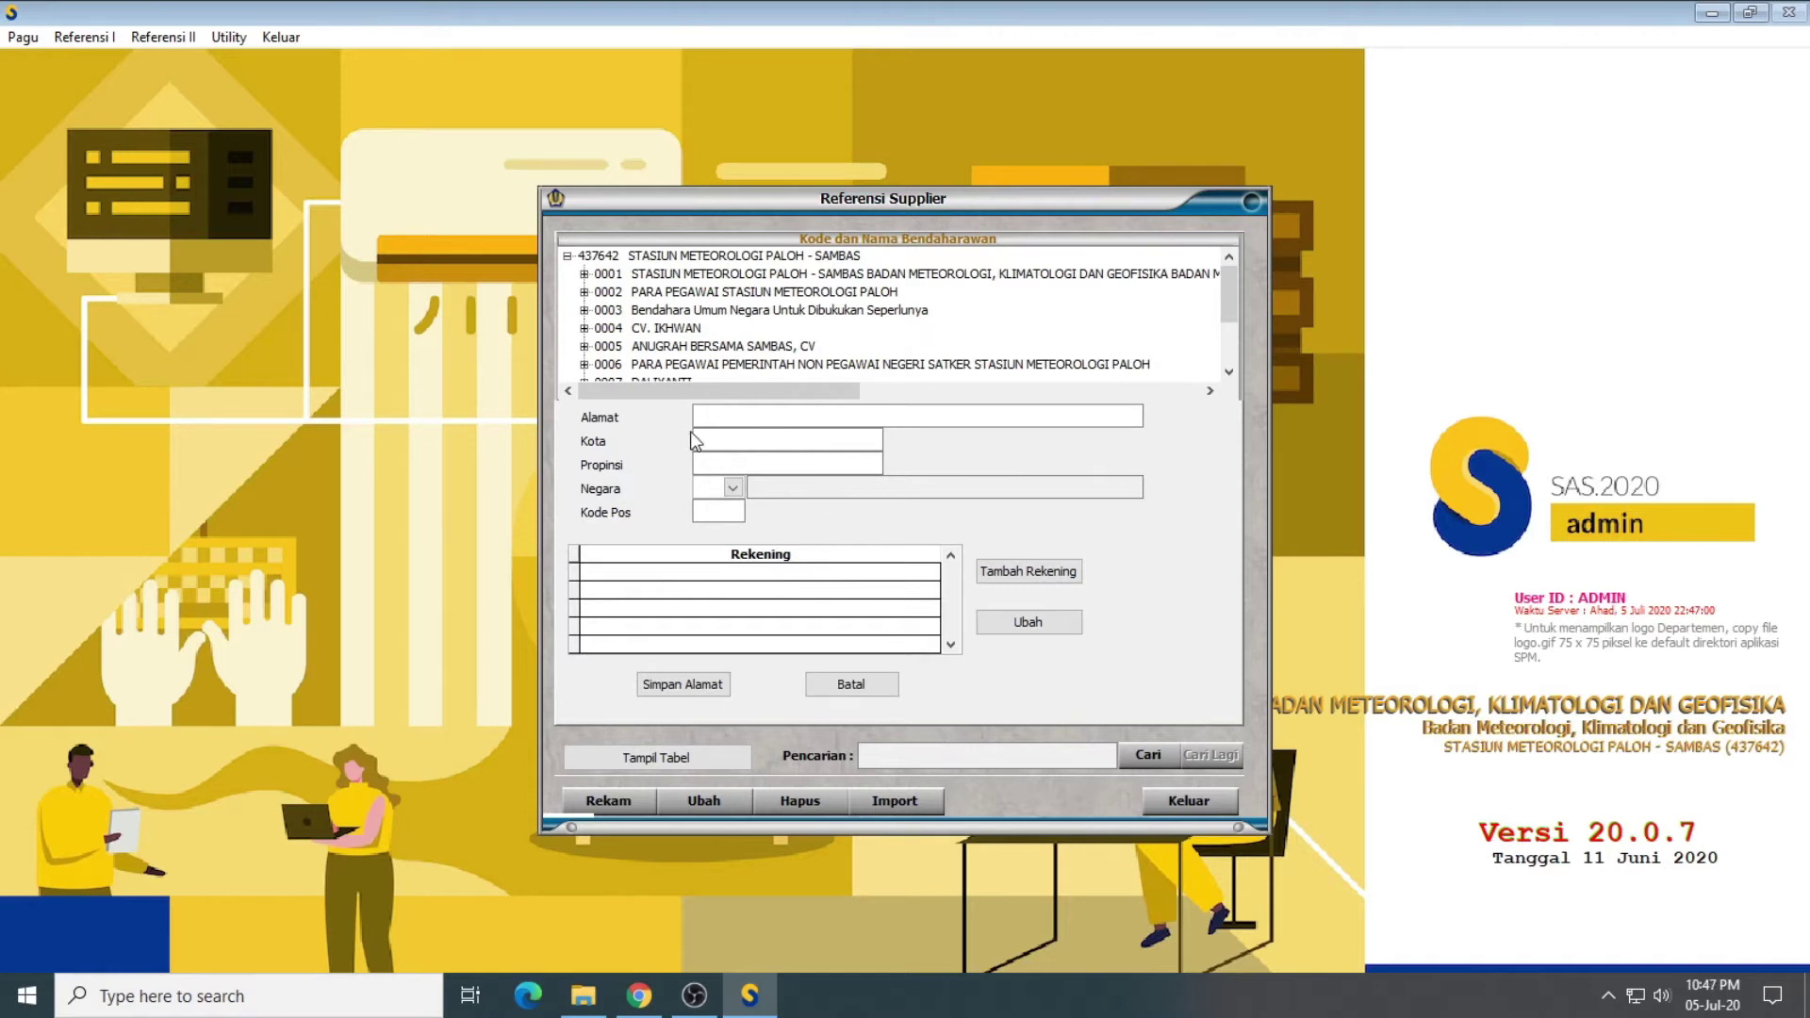
text(Jalan Raya Pontianak Km12, Kecamat)
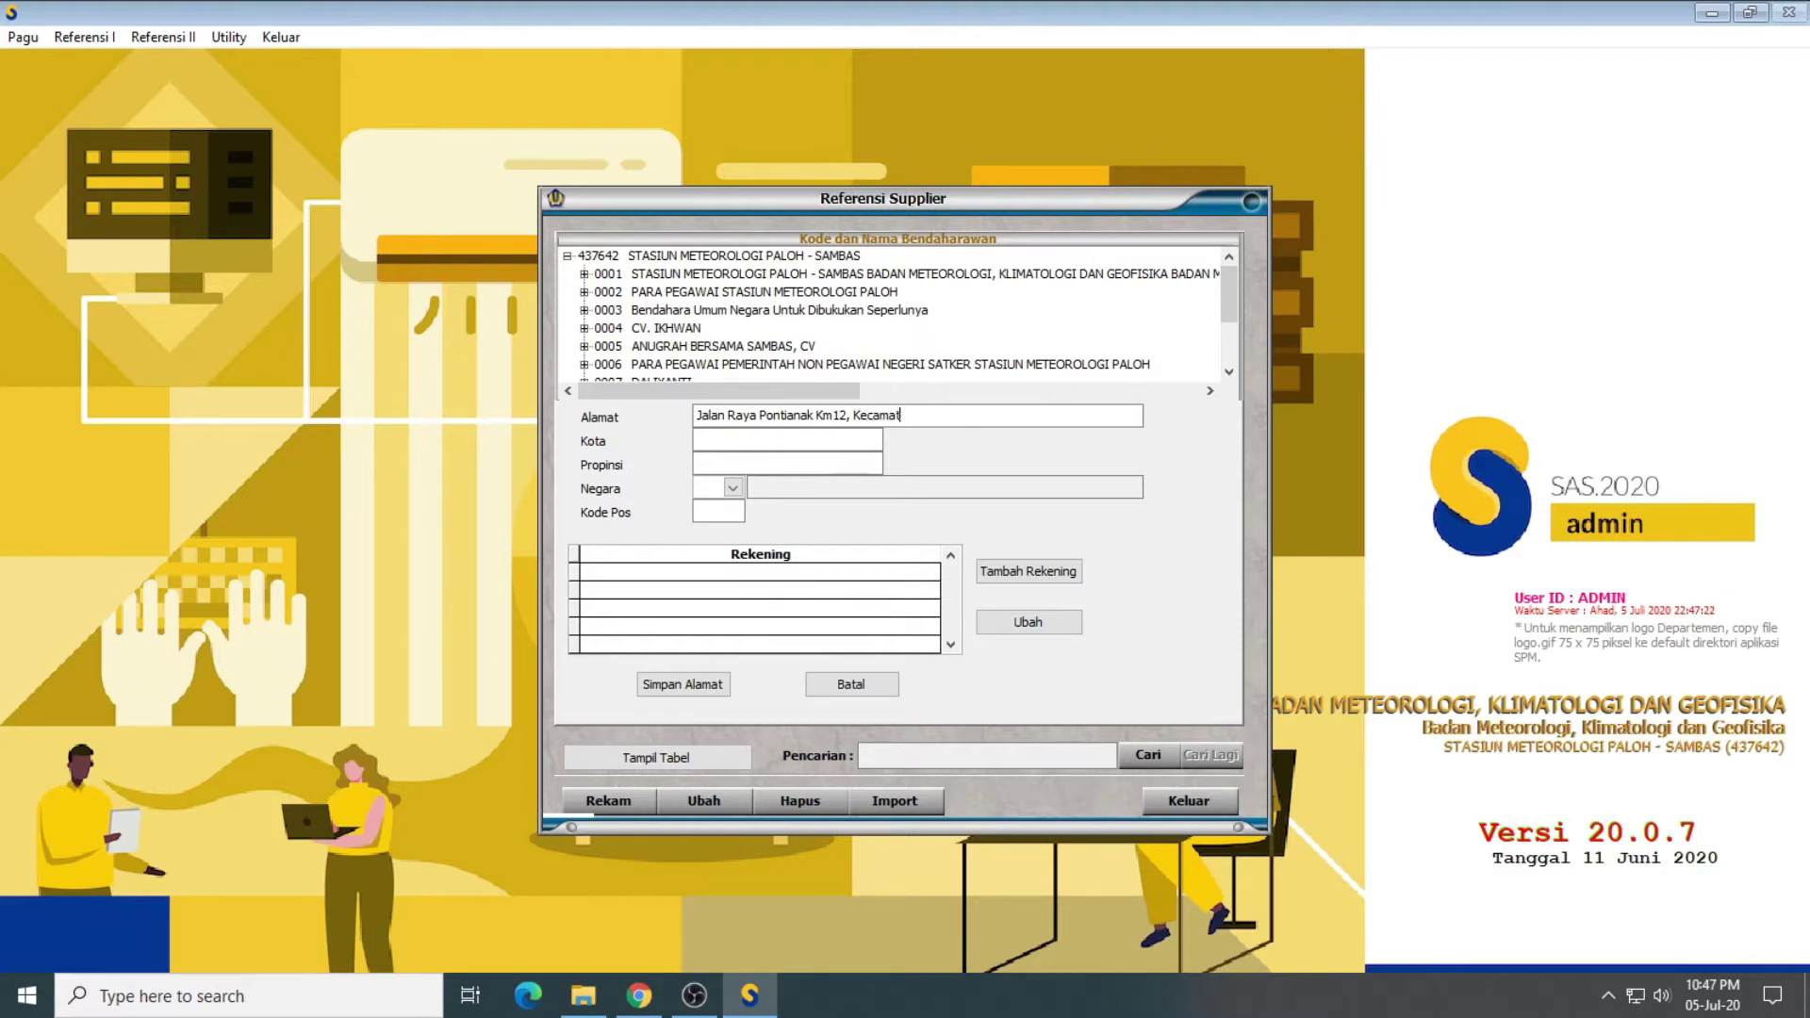
text(an Pontianak UtaraPontianak)
click(787, 462)
text(Kal)
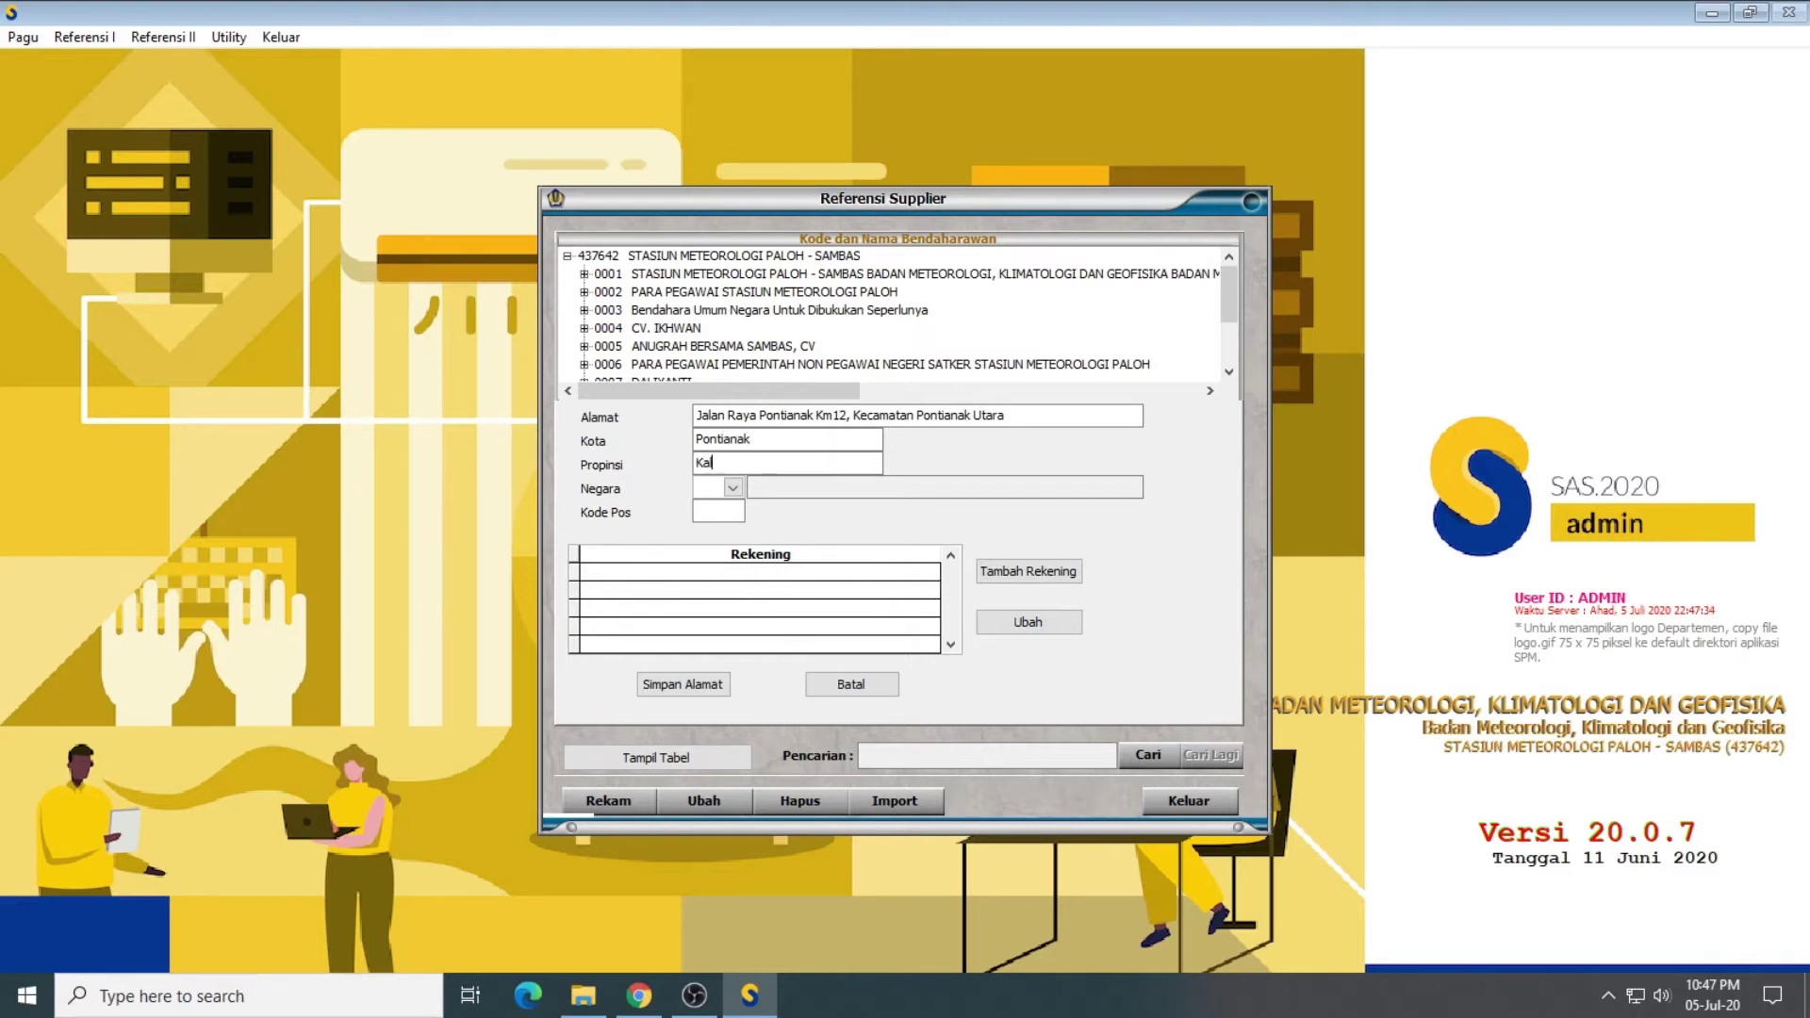
text(imantan Barat)
click(706, 485)
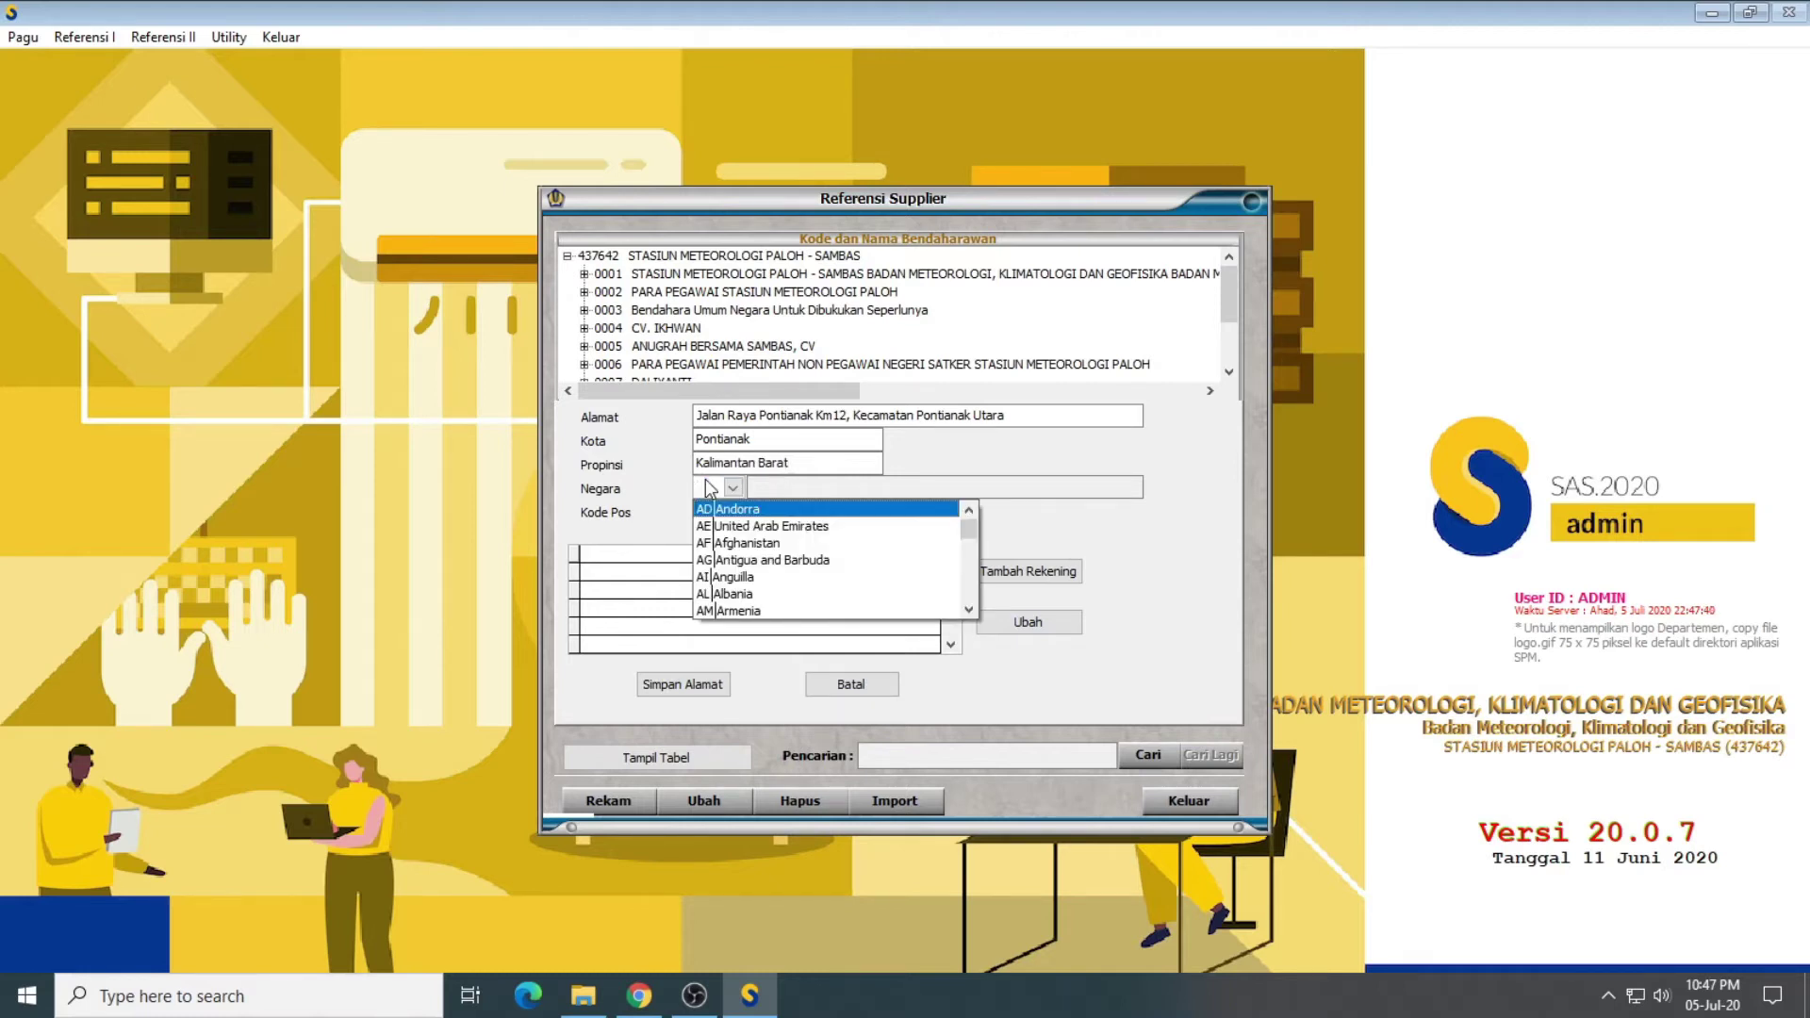
text(ID)
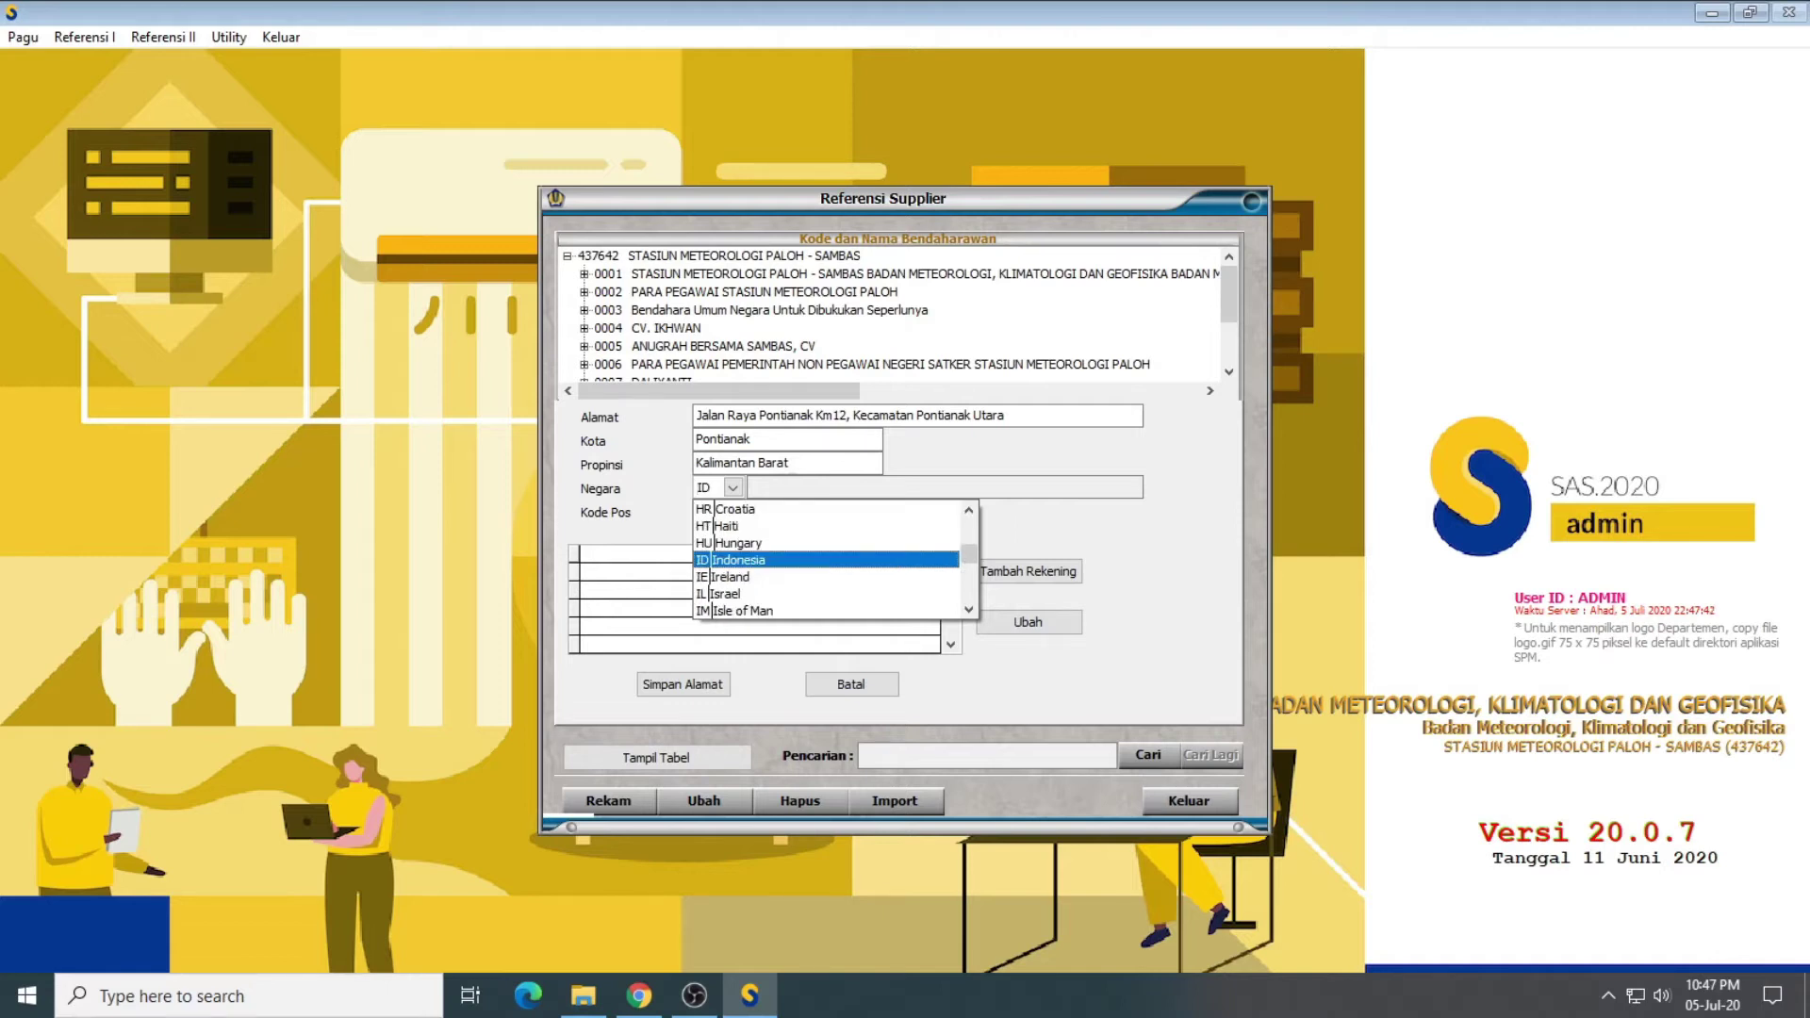
key(Return)
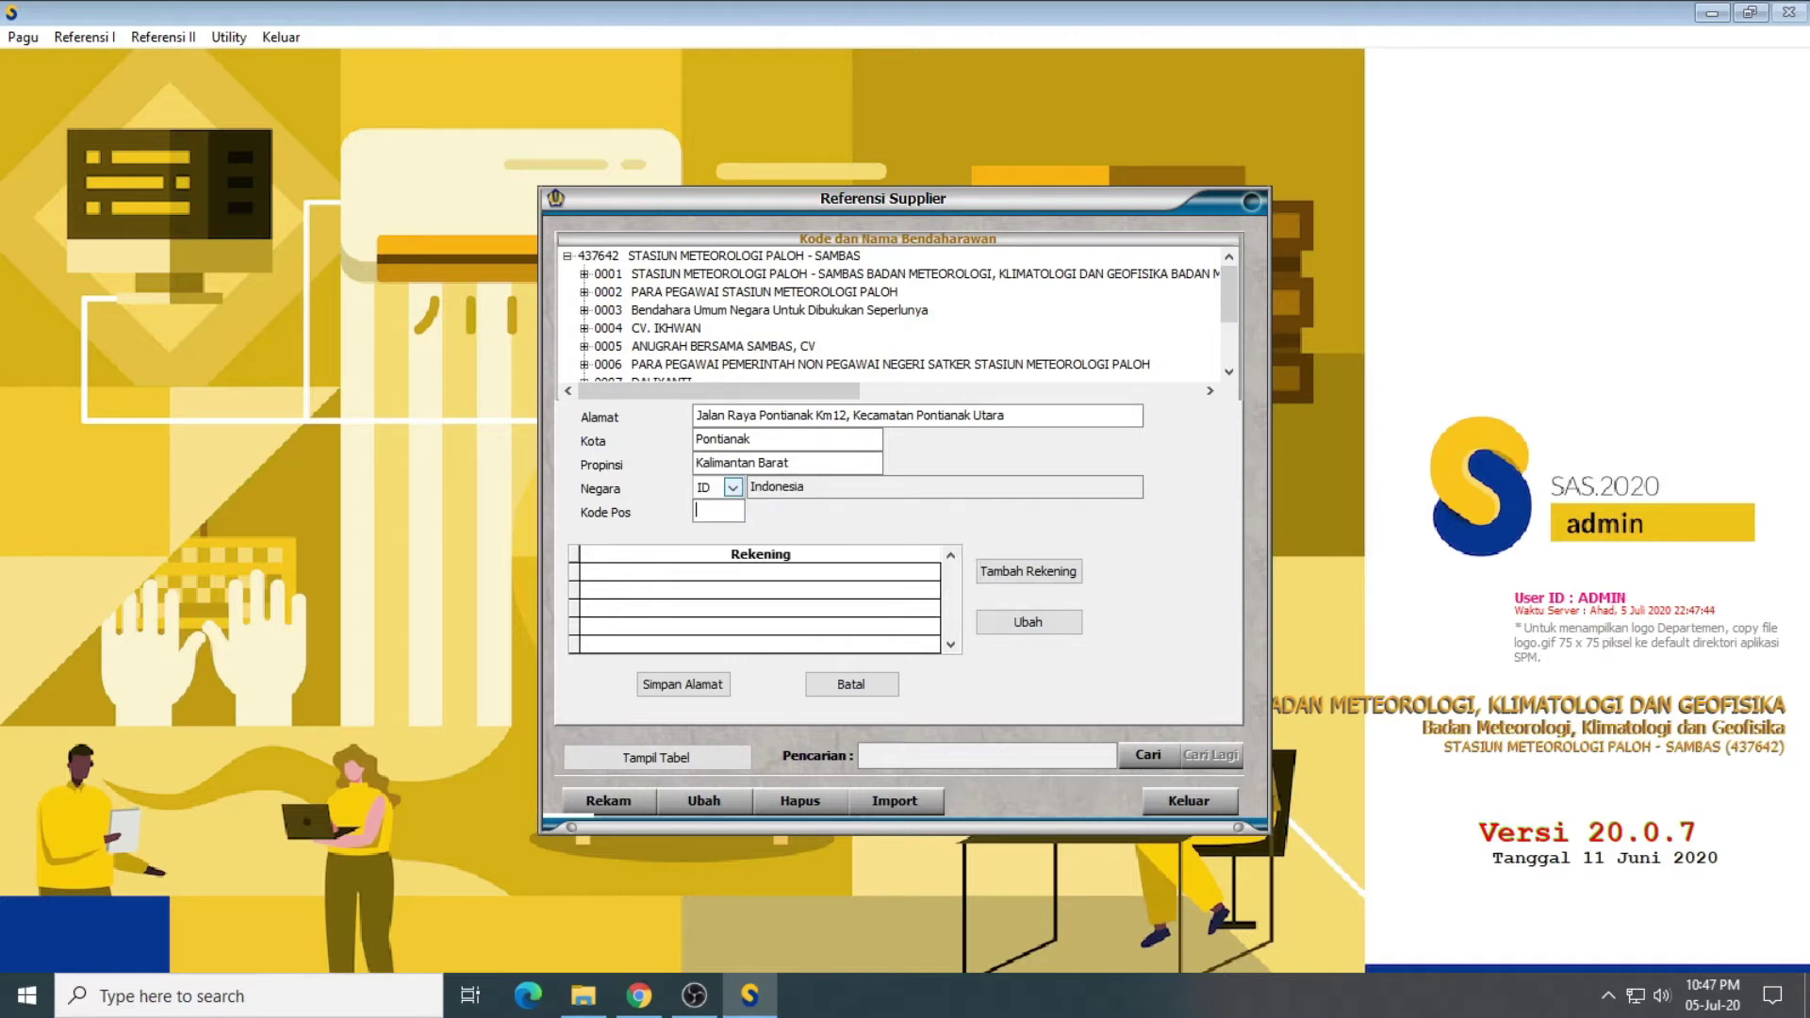
text(79466)
key(Return)
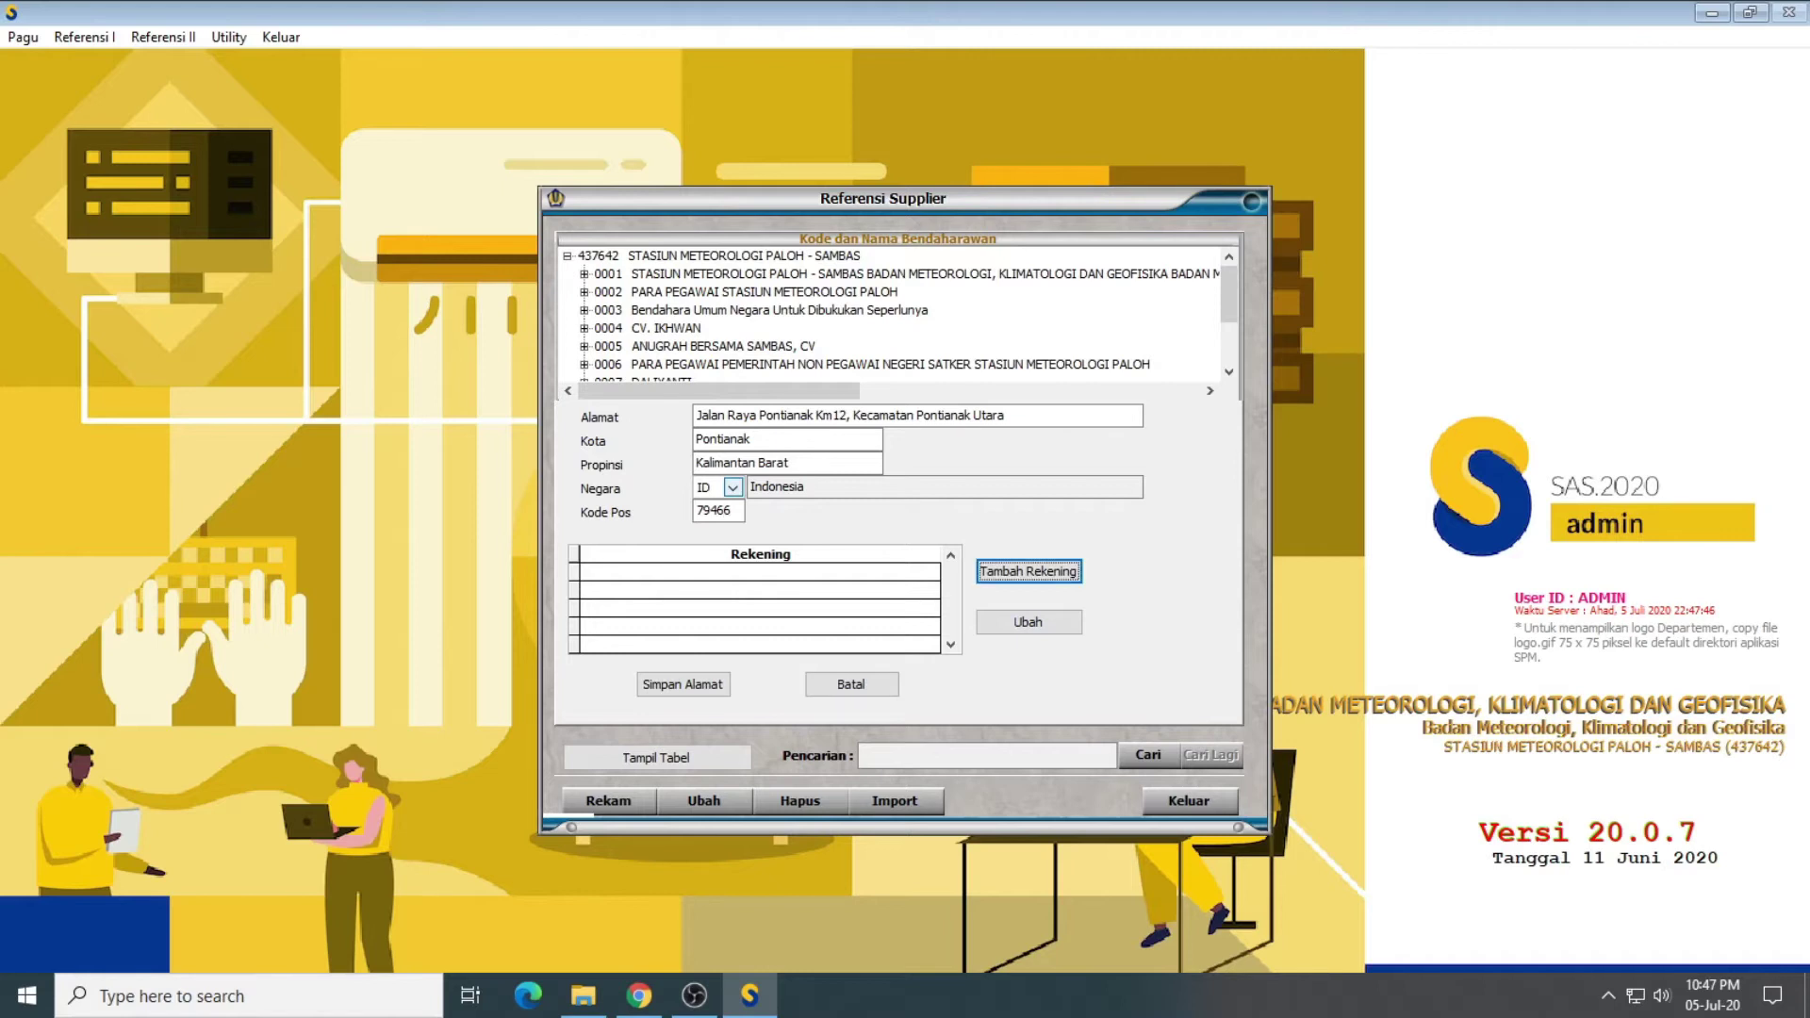
Step: Add a BANK RAKYAT INDONESIA account at branch 0020747C named BPg 093 Kantor Pontianak, with its account number
click(1029, 575)
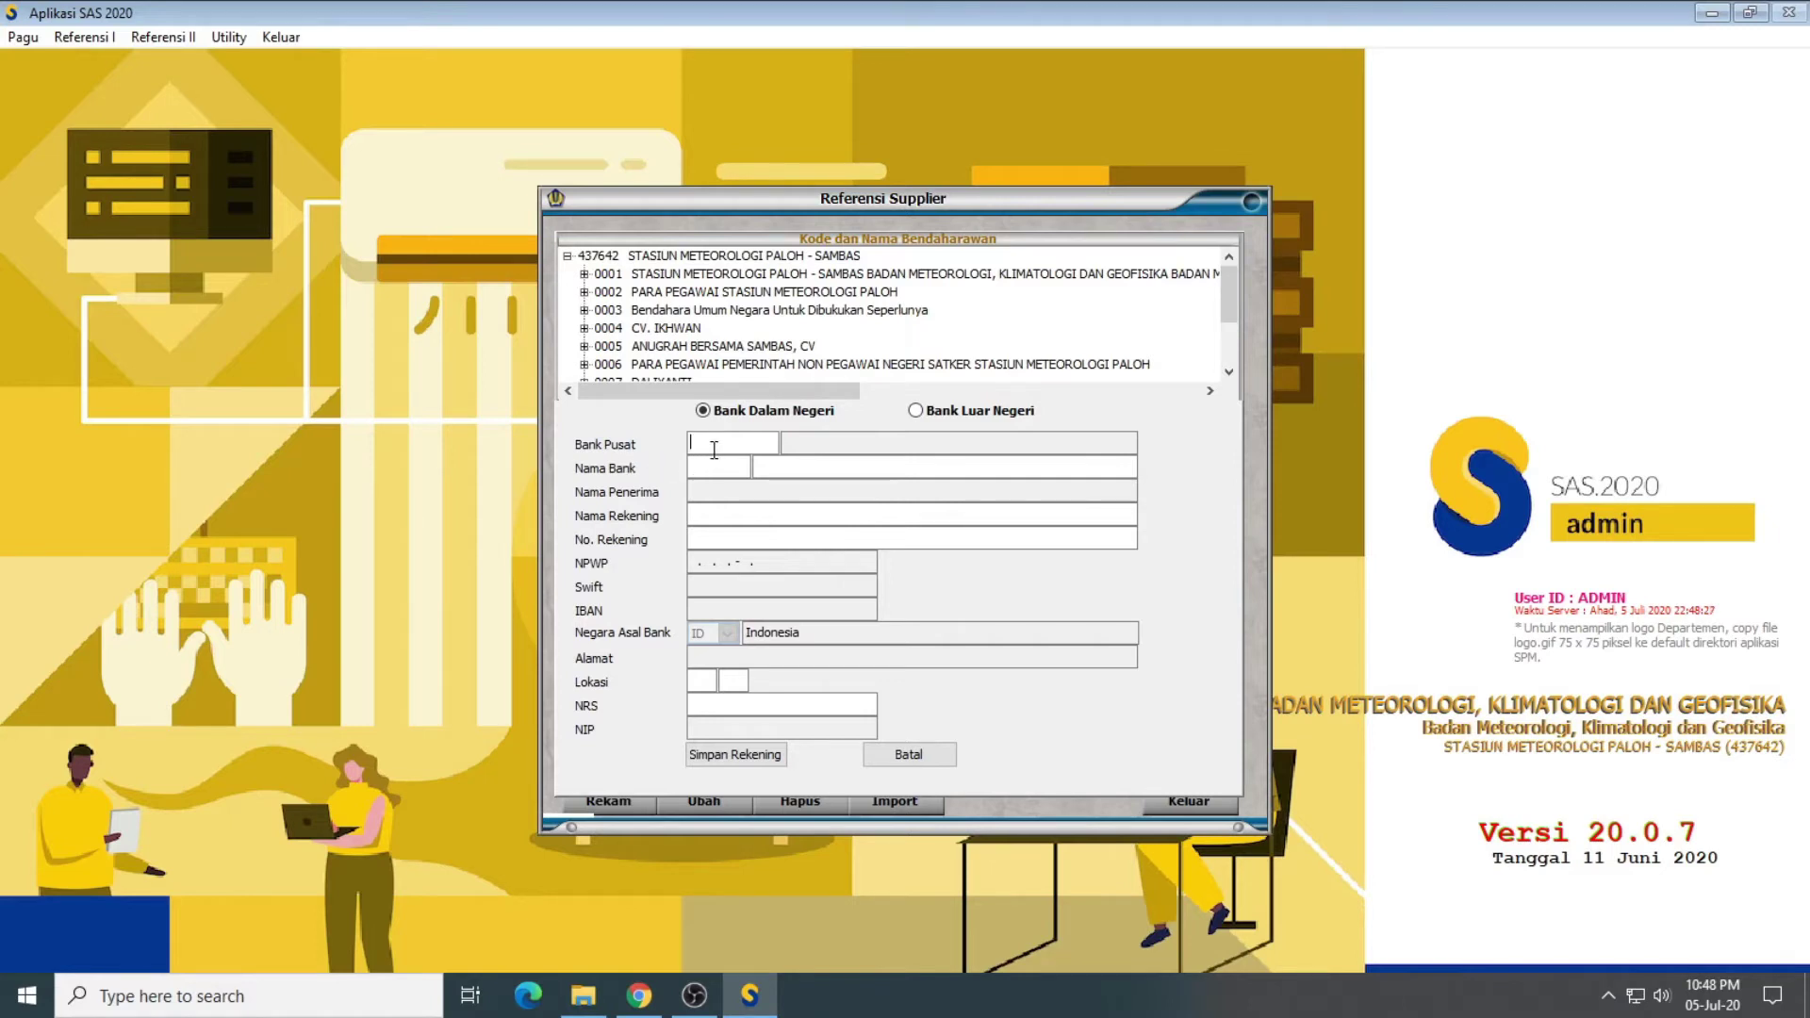
key(Return)
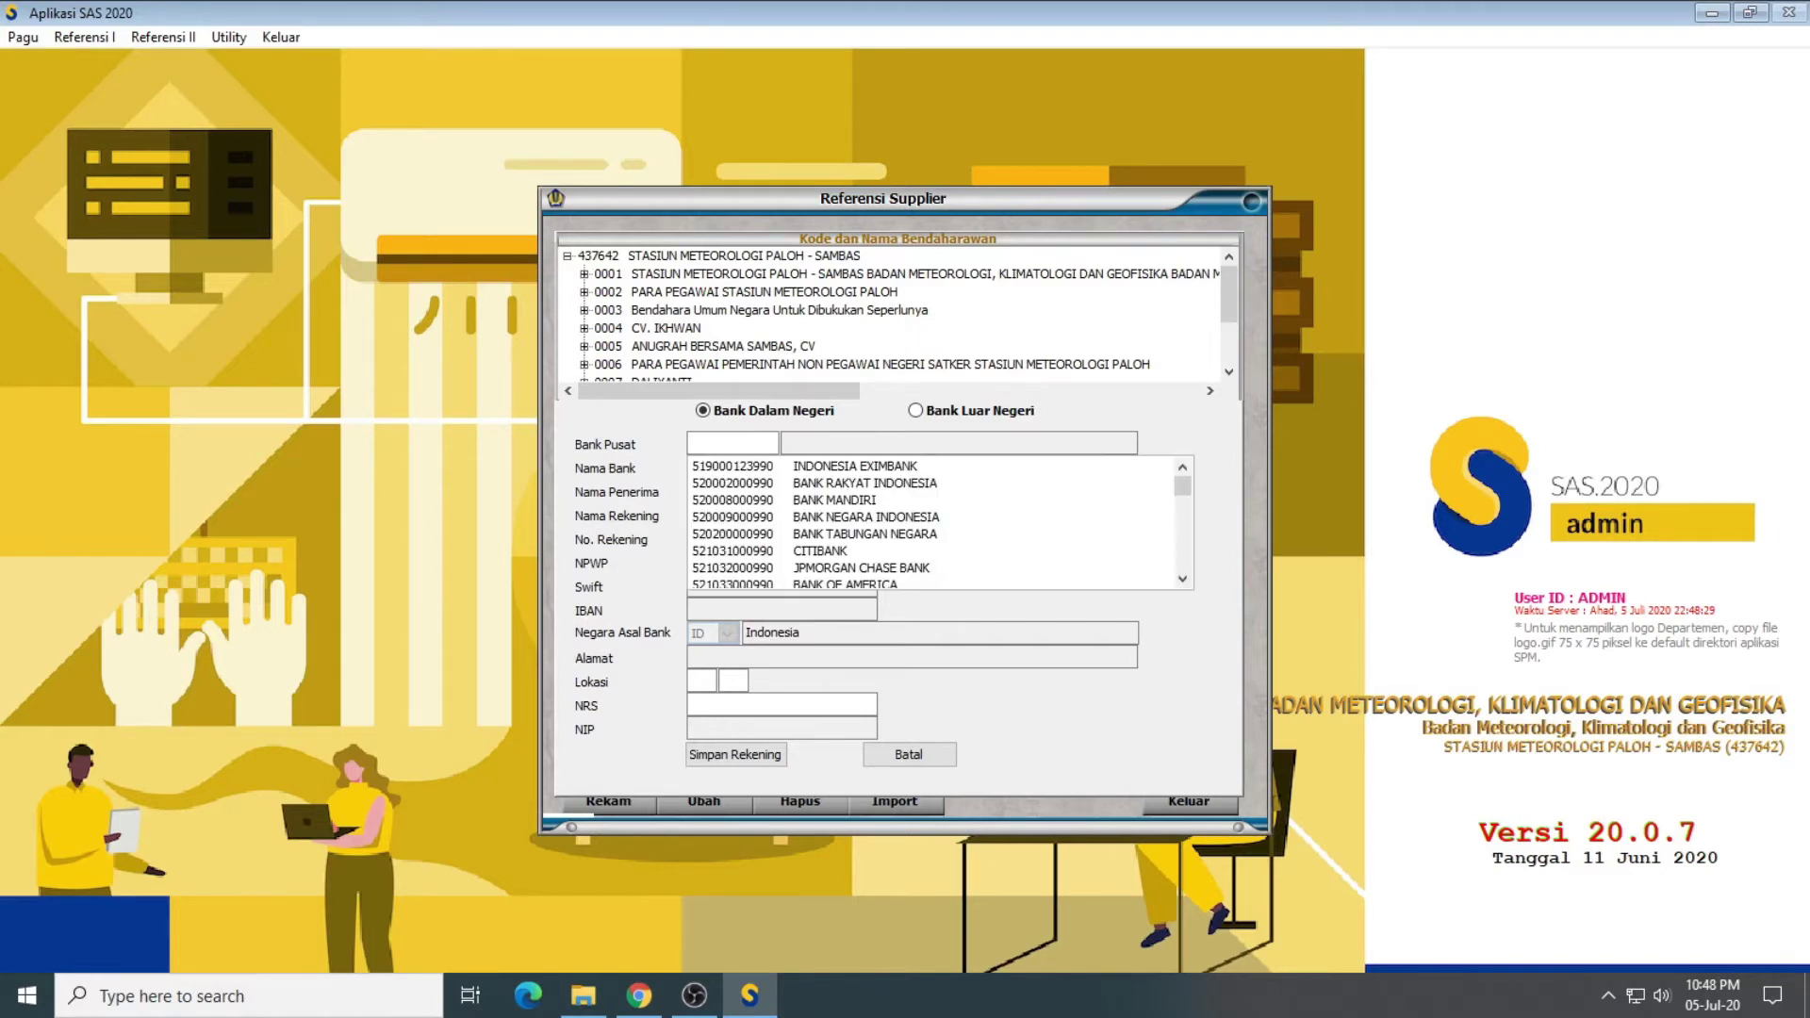
key(Down)
key(Down)
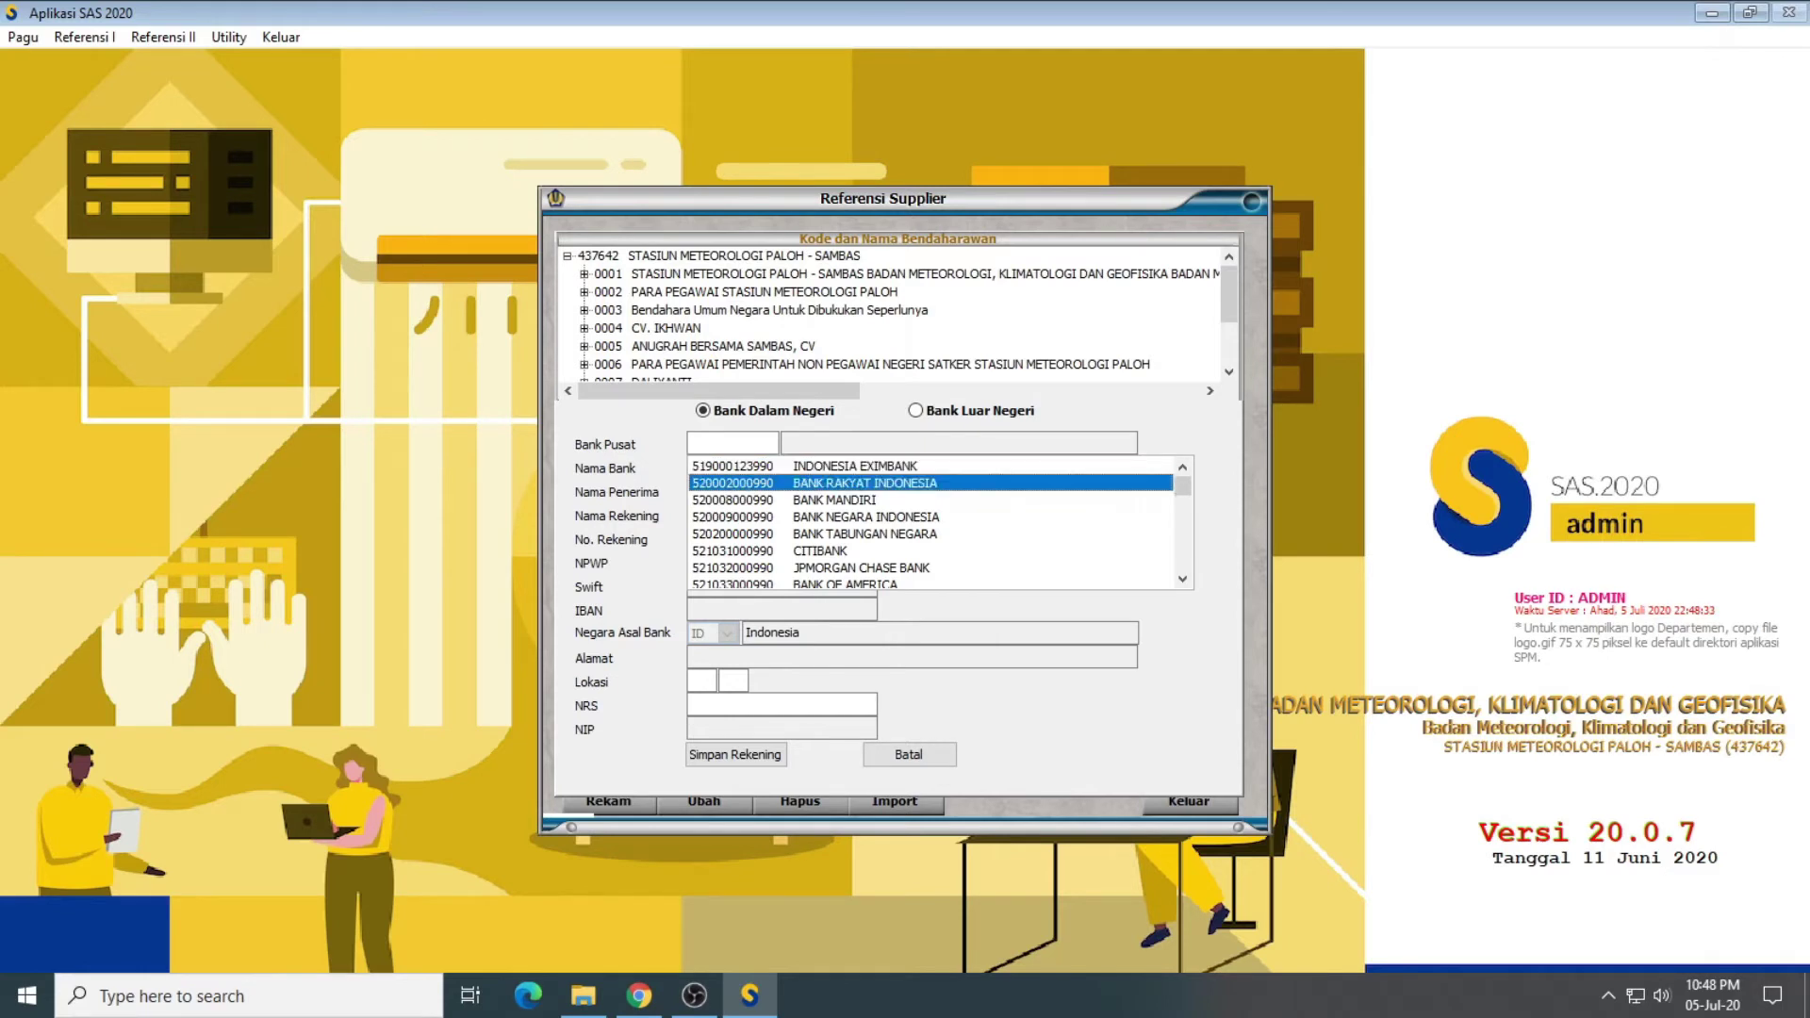
key(Return)
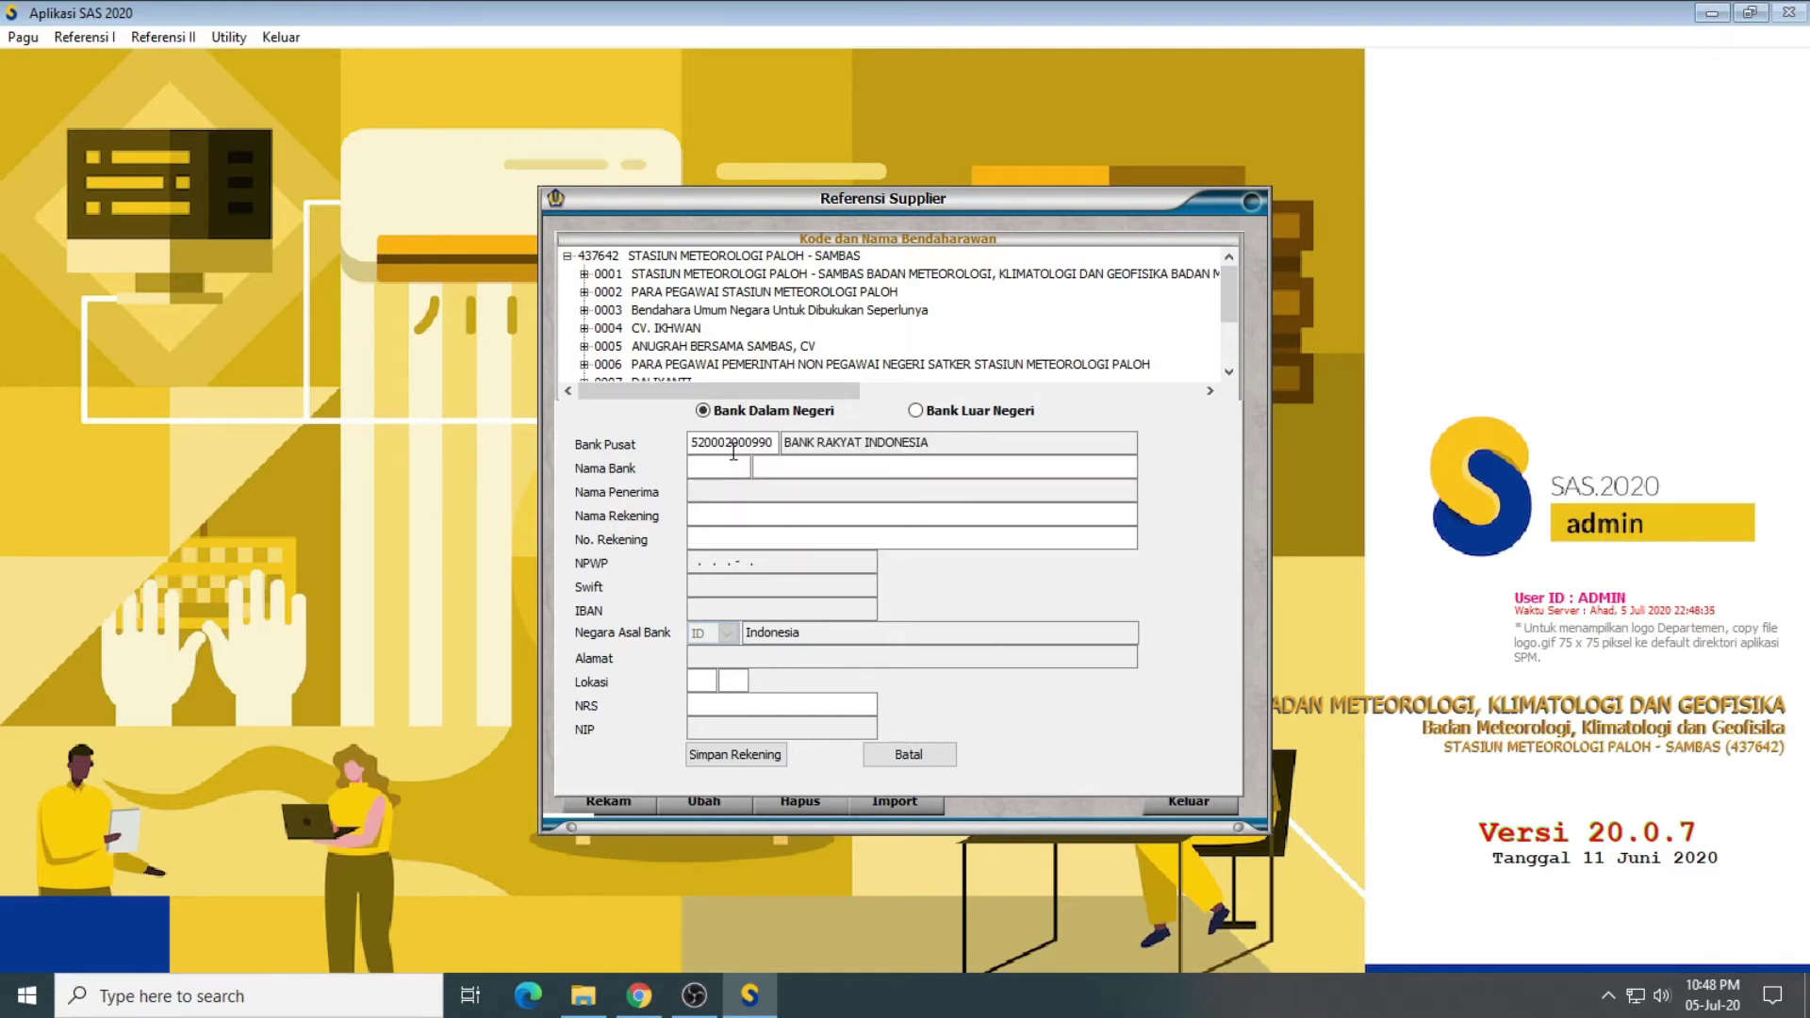
key(Return)
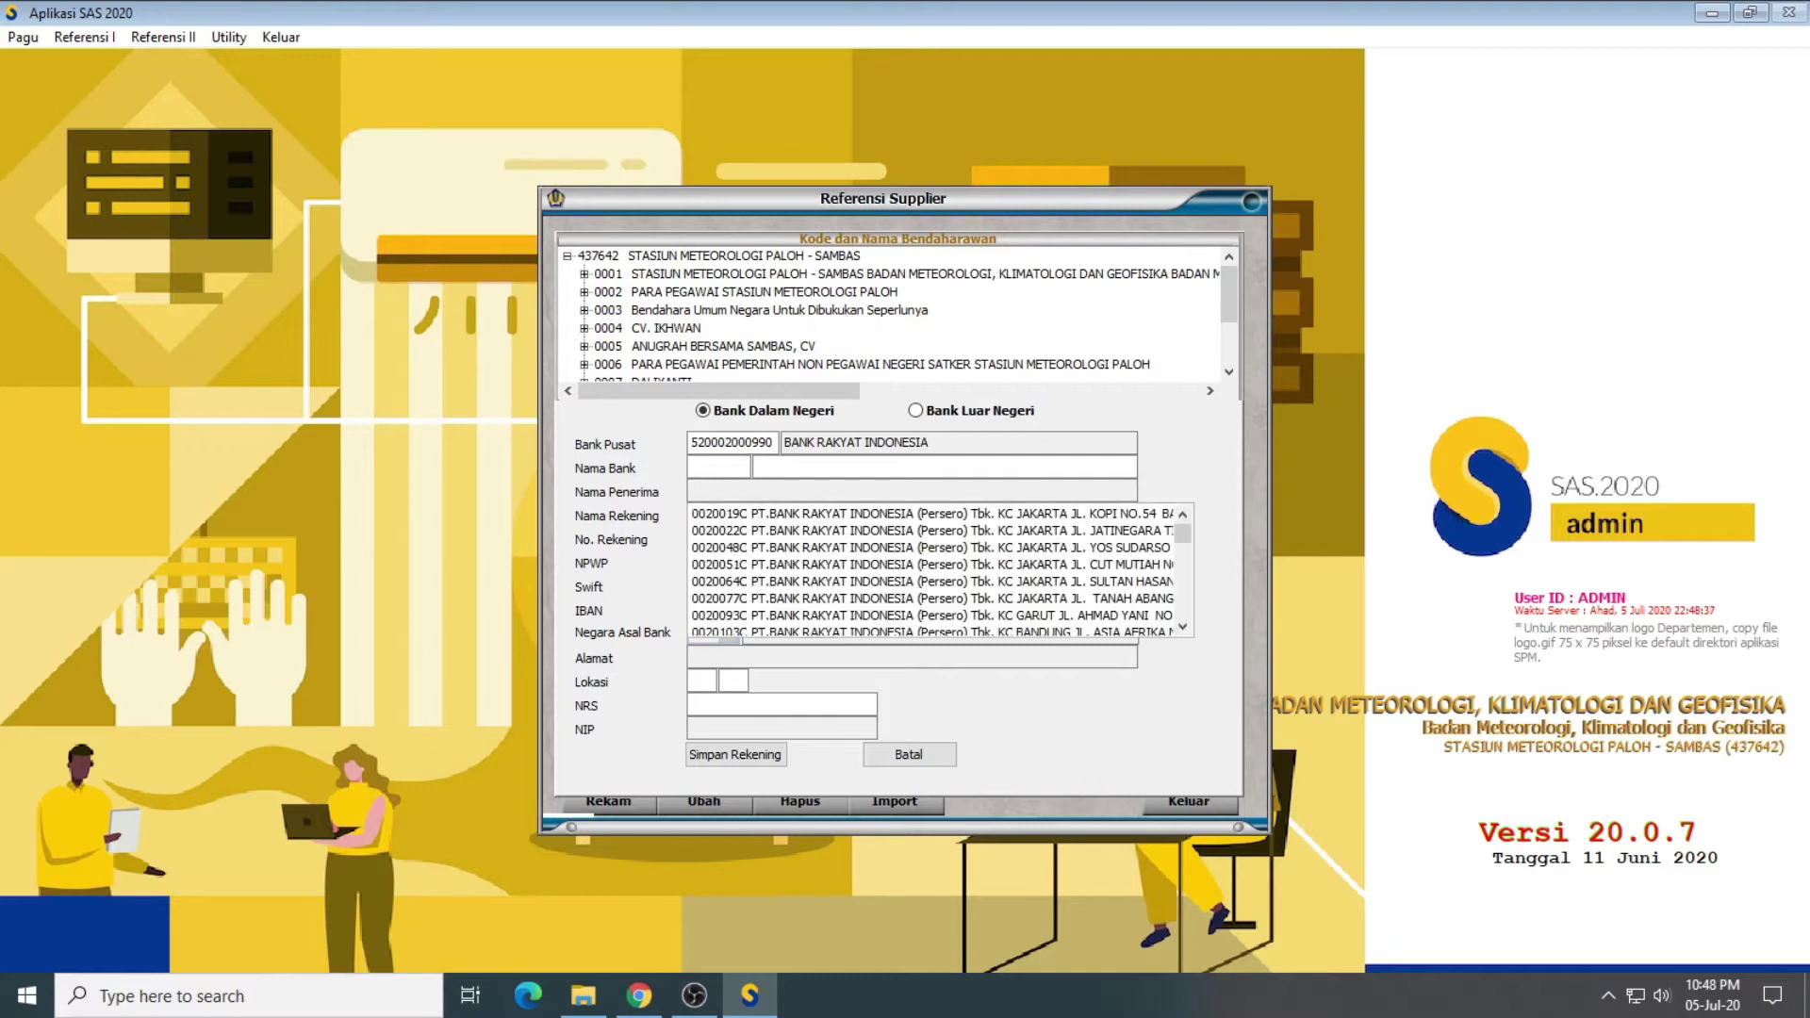
key(Down)
key(Down)
key(Down)
key(Down)
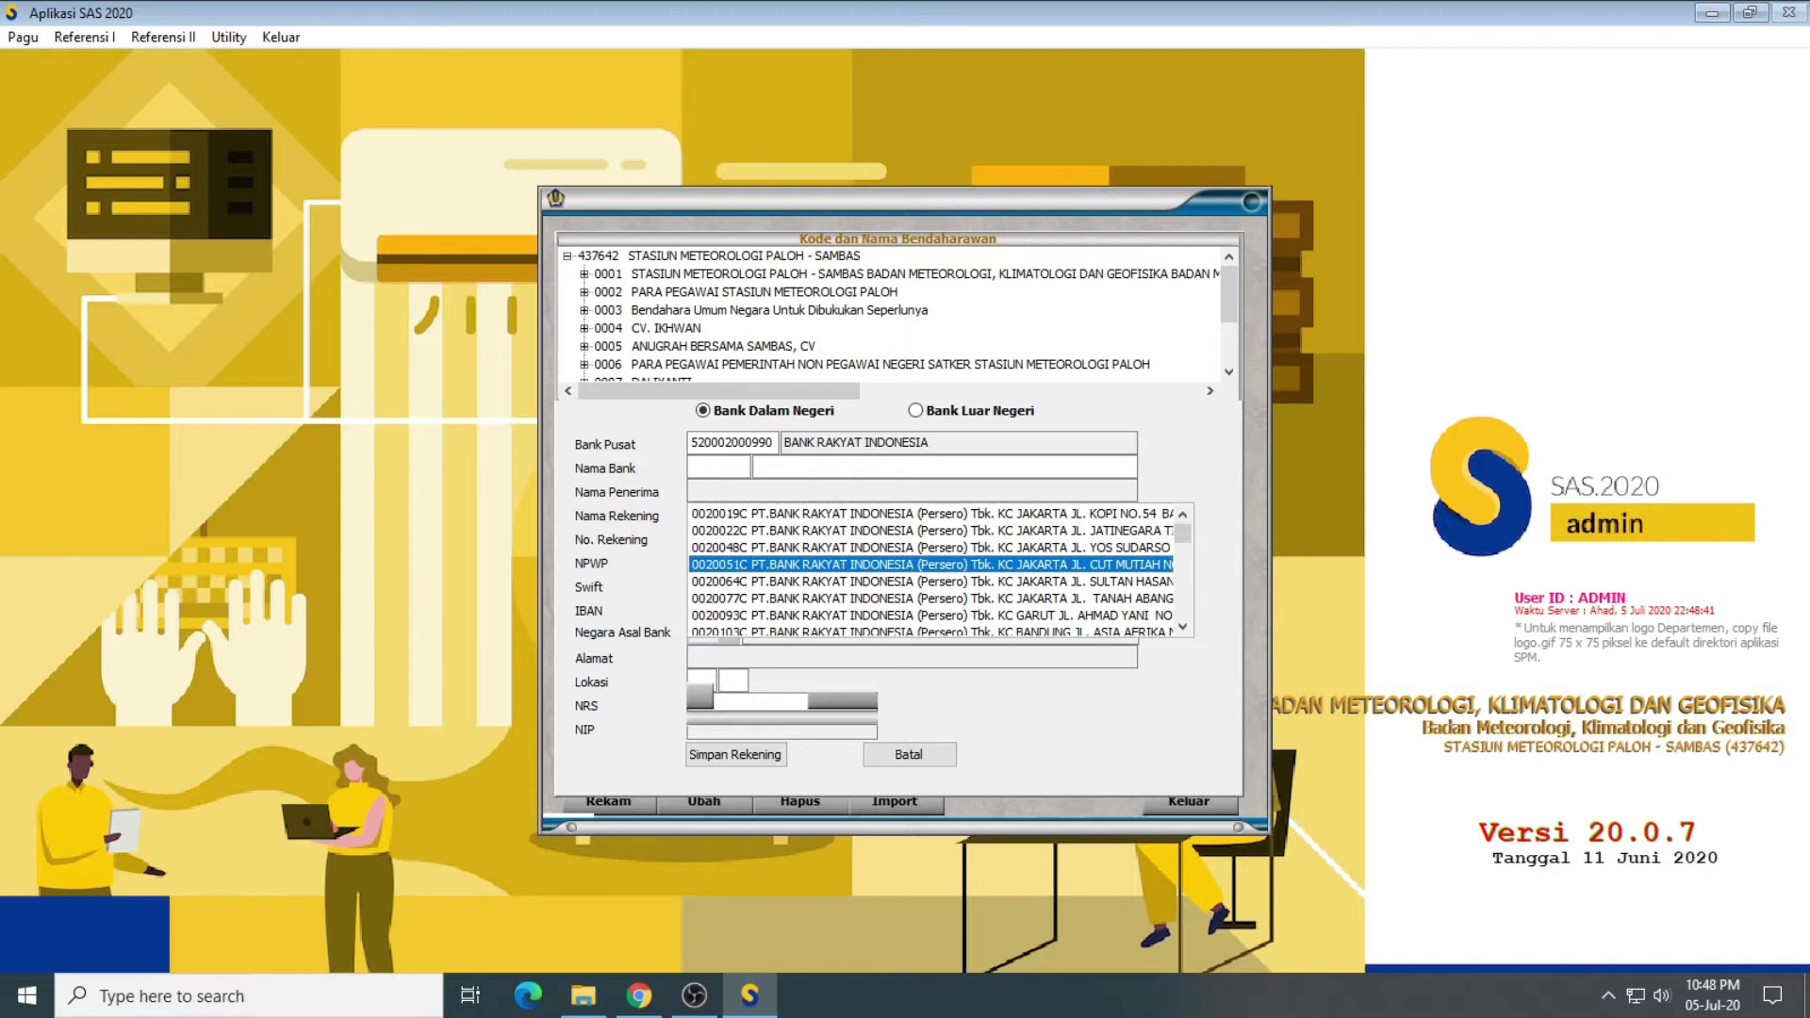
key(Down)
key(Down)
key(Down)
key(Down)
key(Down)
key(Down)
key(Down)
key(Down)
key(Down)
key(Down)
key(Down)
key(Down)
key(Down)
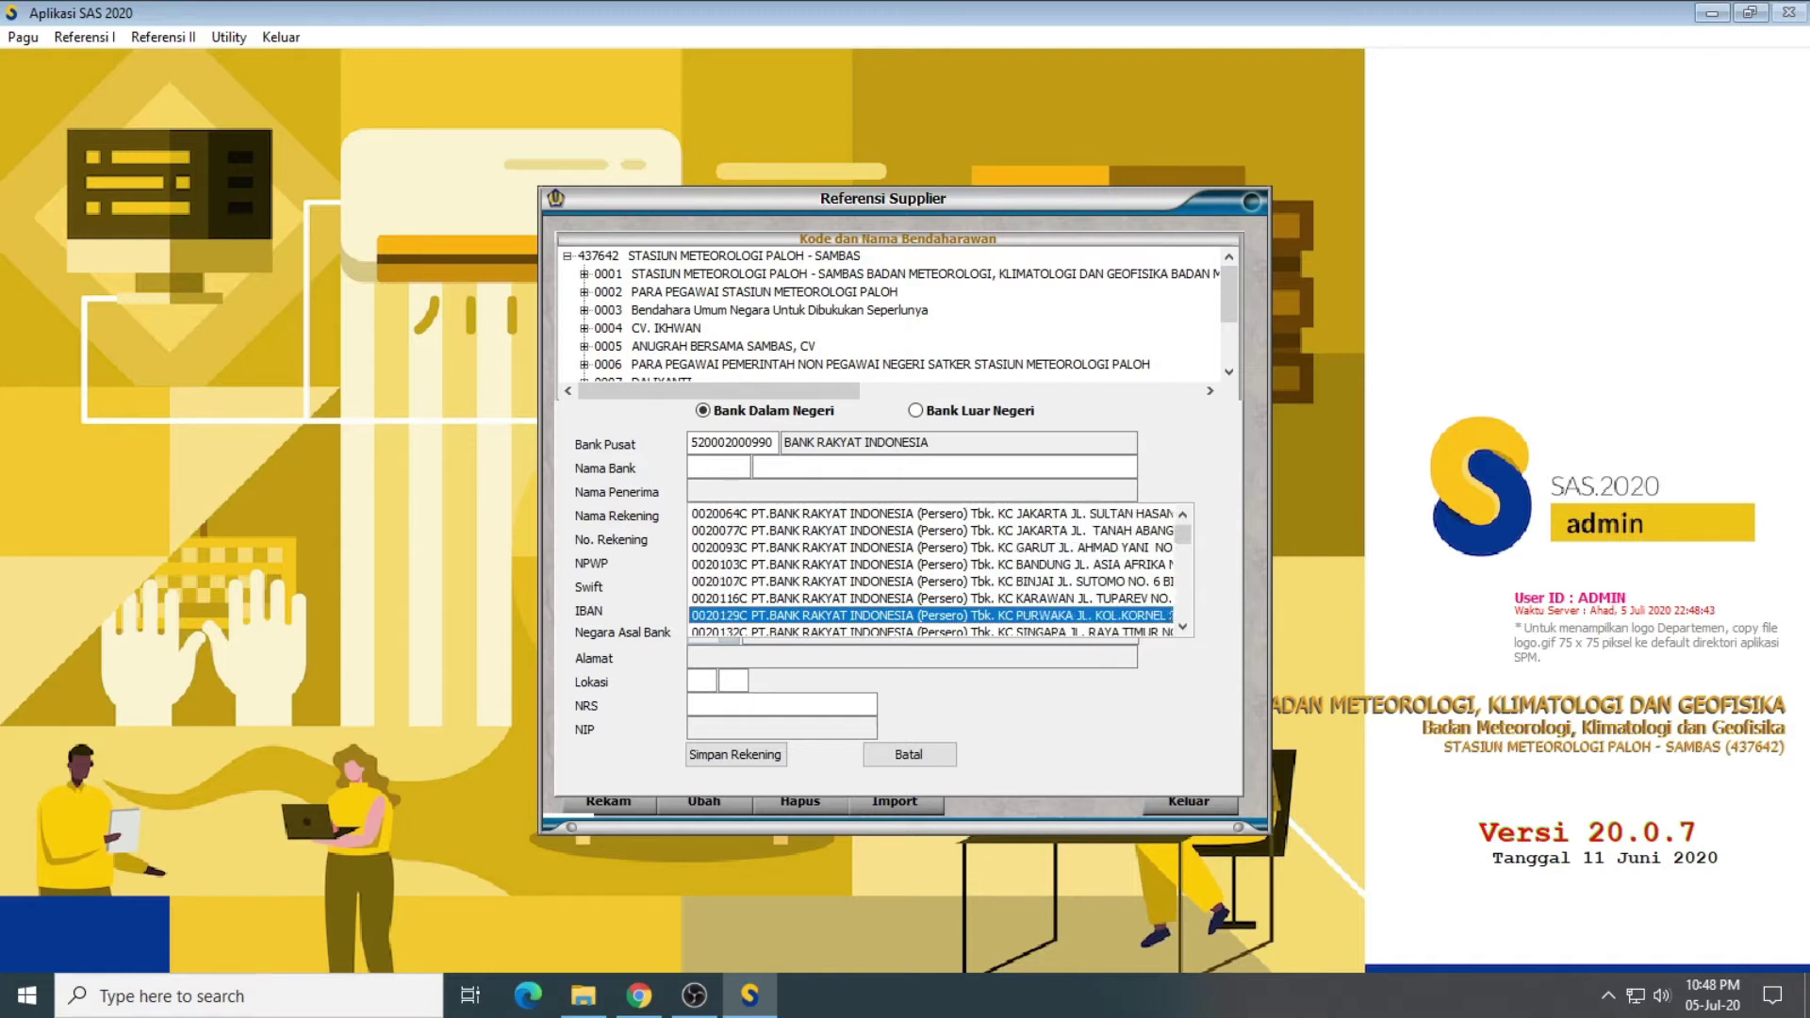
key(Down)
key(Down)
key(Down)
key(Down)
key(Down)
key(Down)
key(Down)
key(Down)
key(Down)
key(Down)
key(Down)
key(Down)
key(Down)
key(Down)
key(Down)
key(Down)
key(Down)
key(Down)
key(Down)
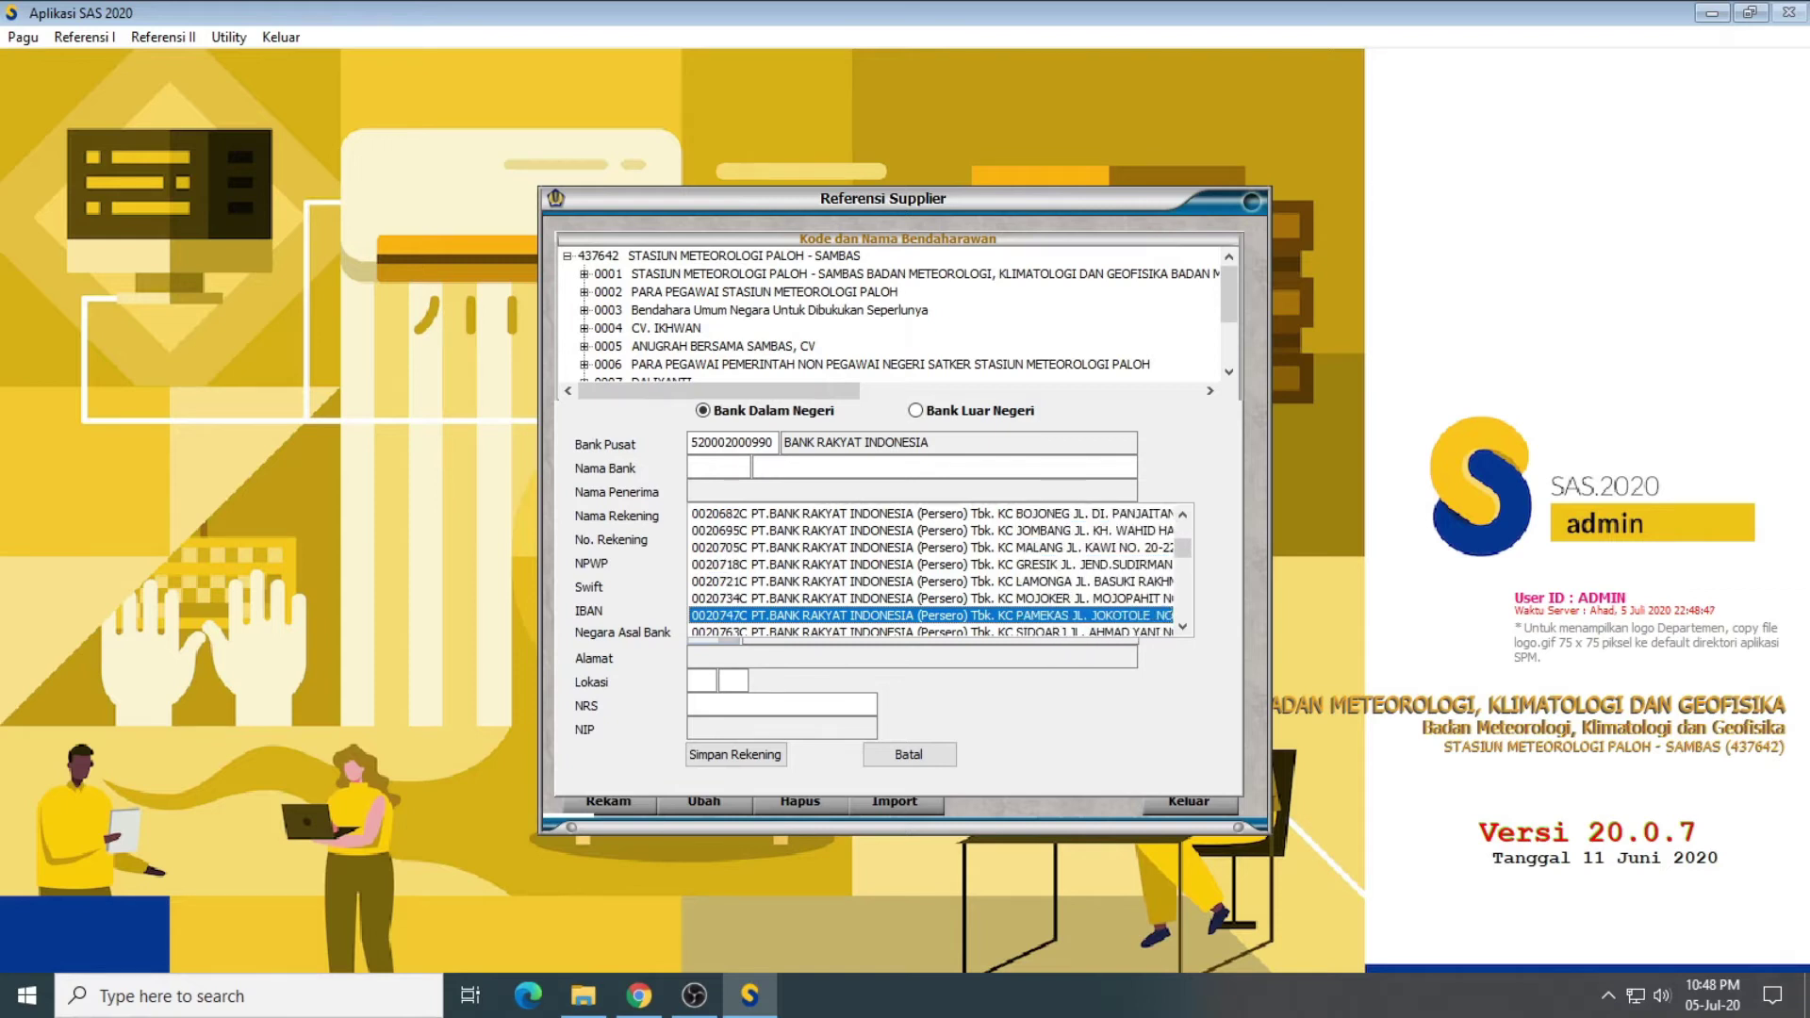
key(Return)
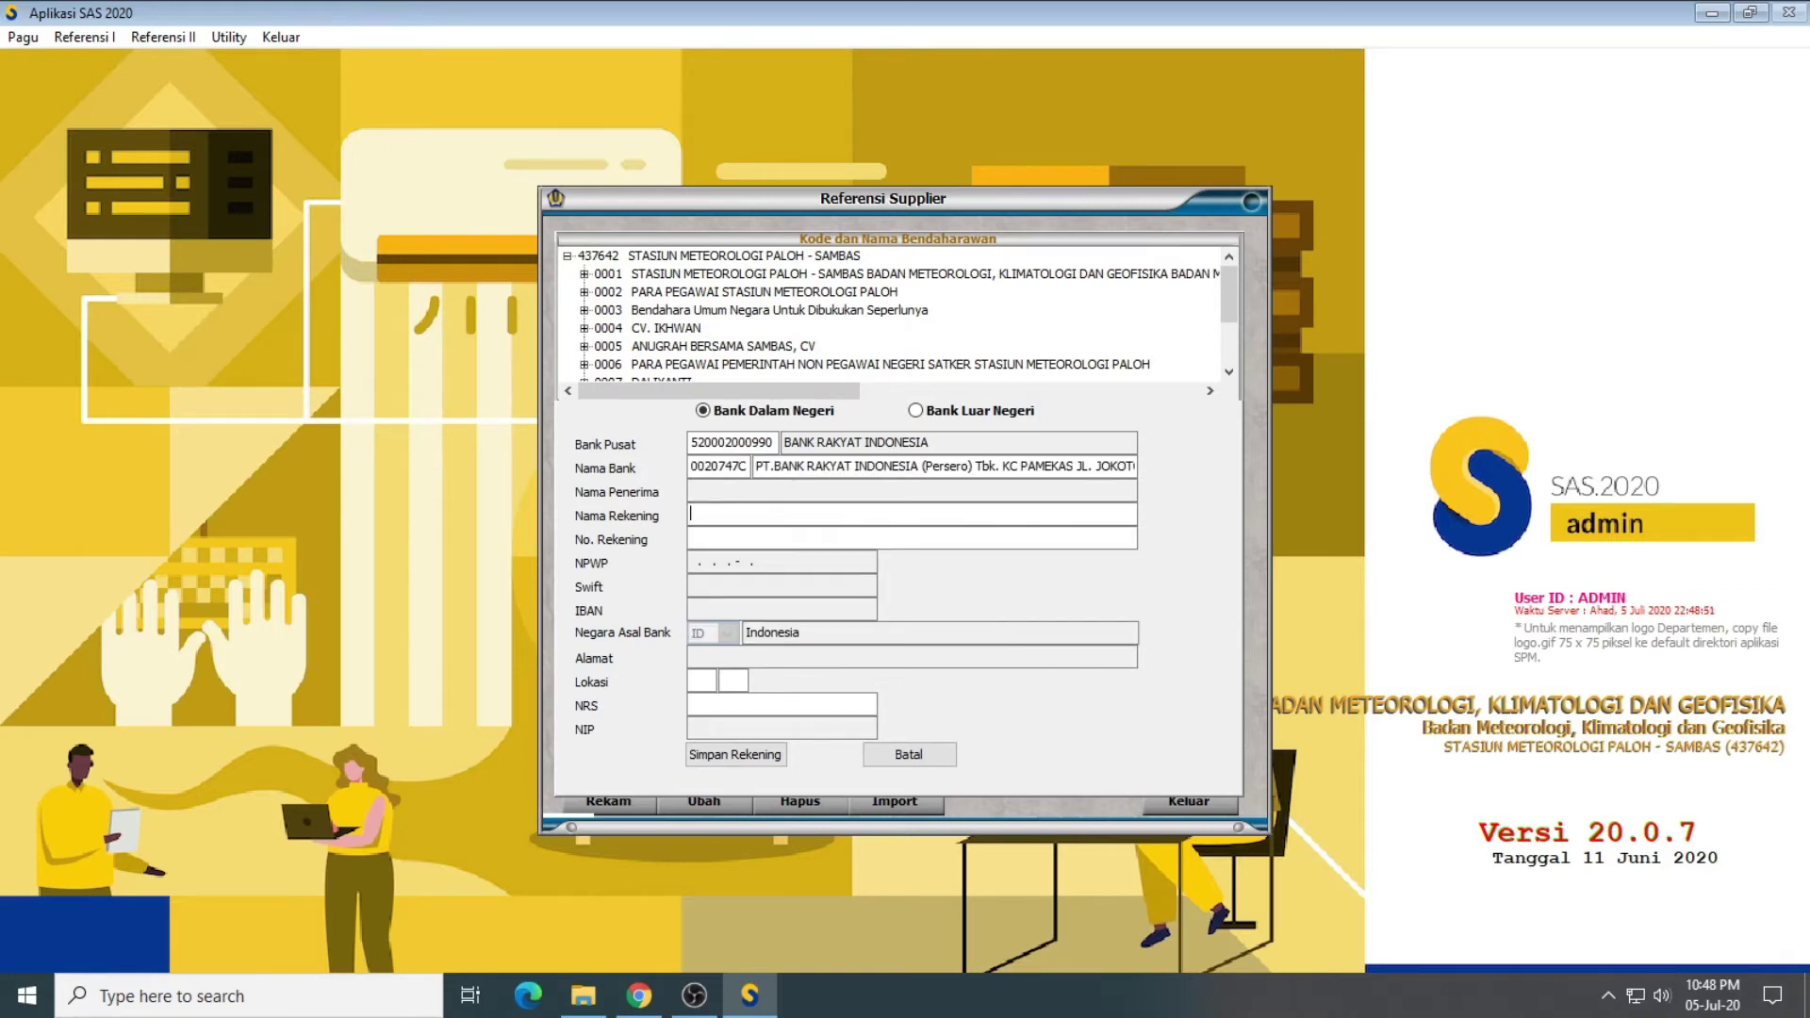
text(BP)
text(g)
text( 093)
text(Kantor )
text(Pontian)
text(ak)
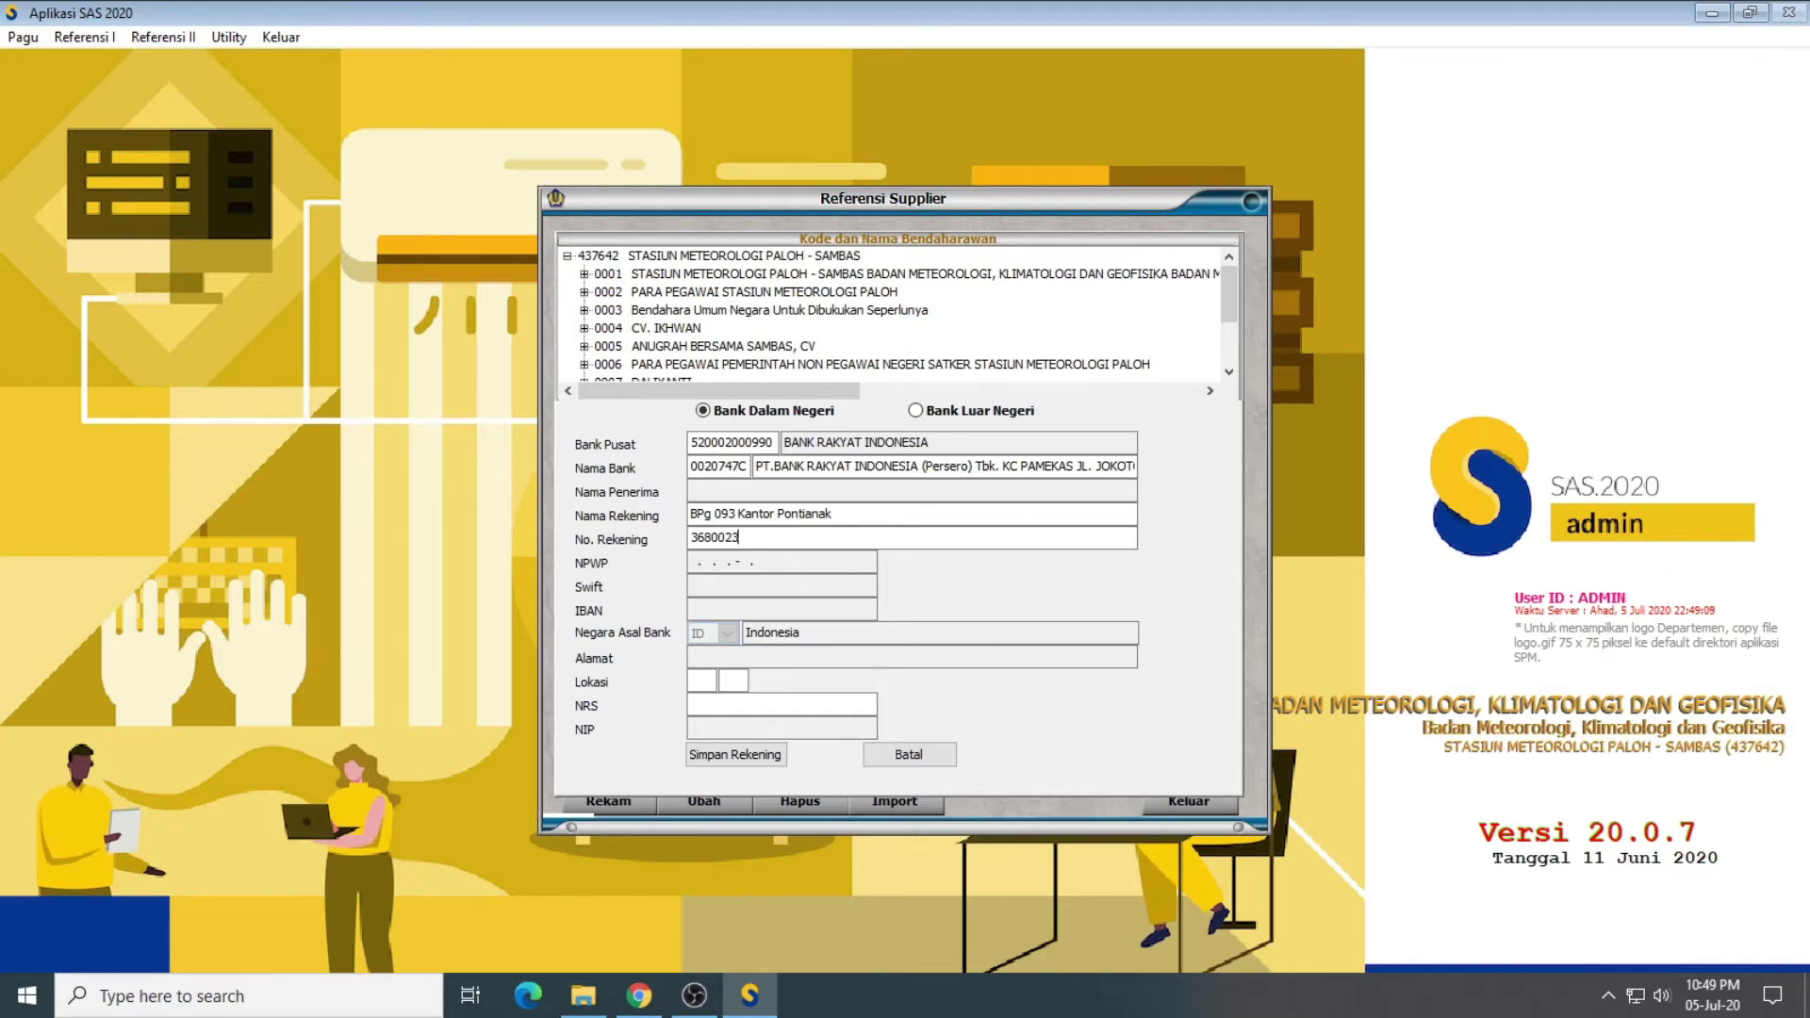
Step: Set location 13 00, then save the bank account, address and supplier record and return to the list
click(691, 682)
text(13)
text(00)
click(749, 755)
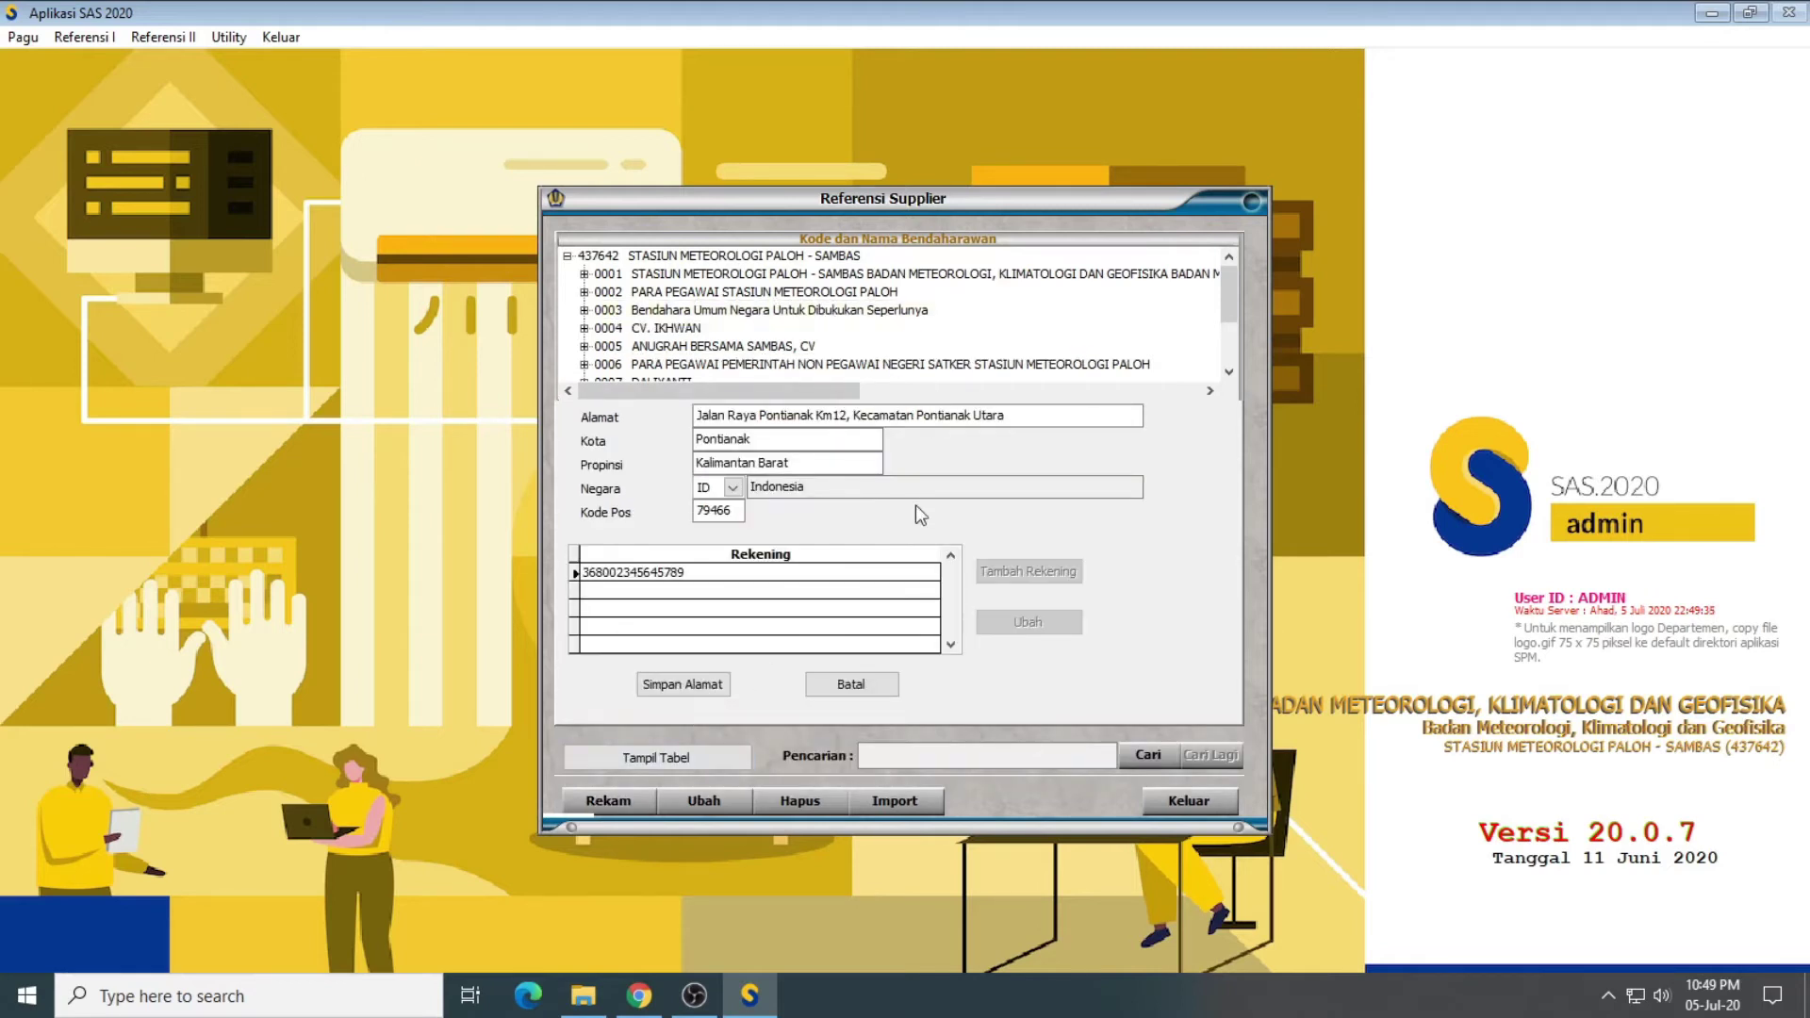
click(688, 682)
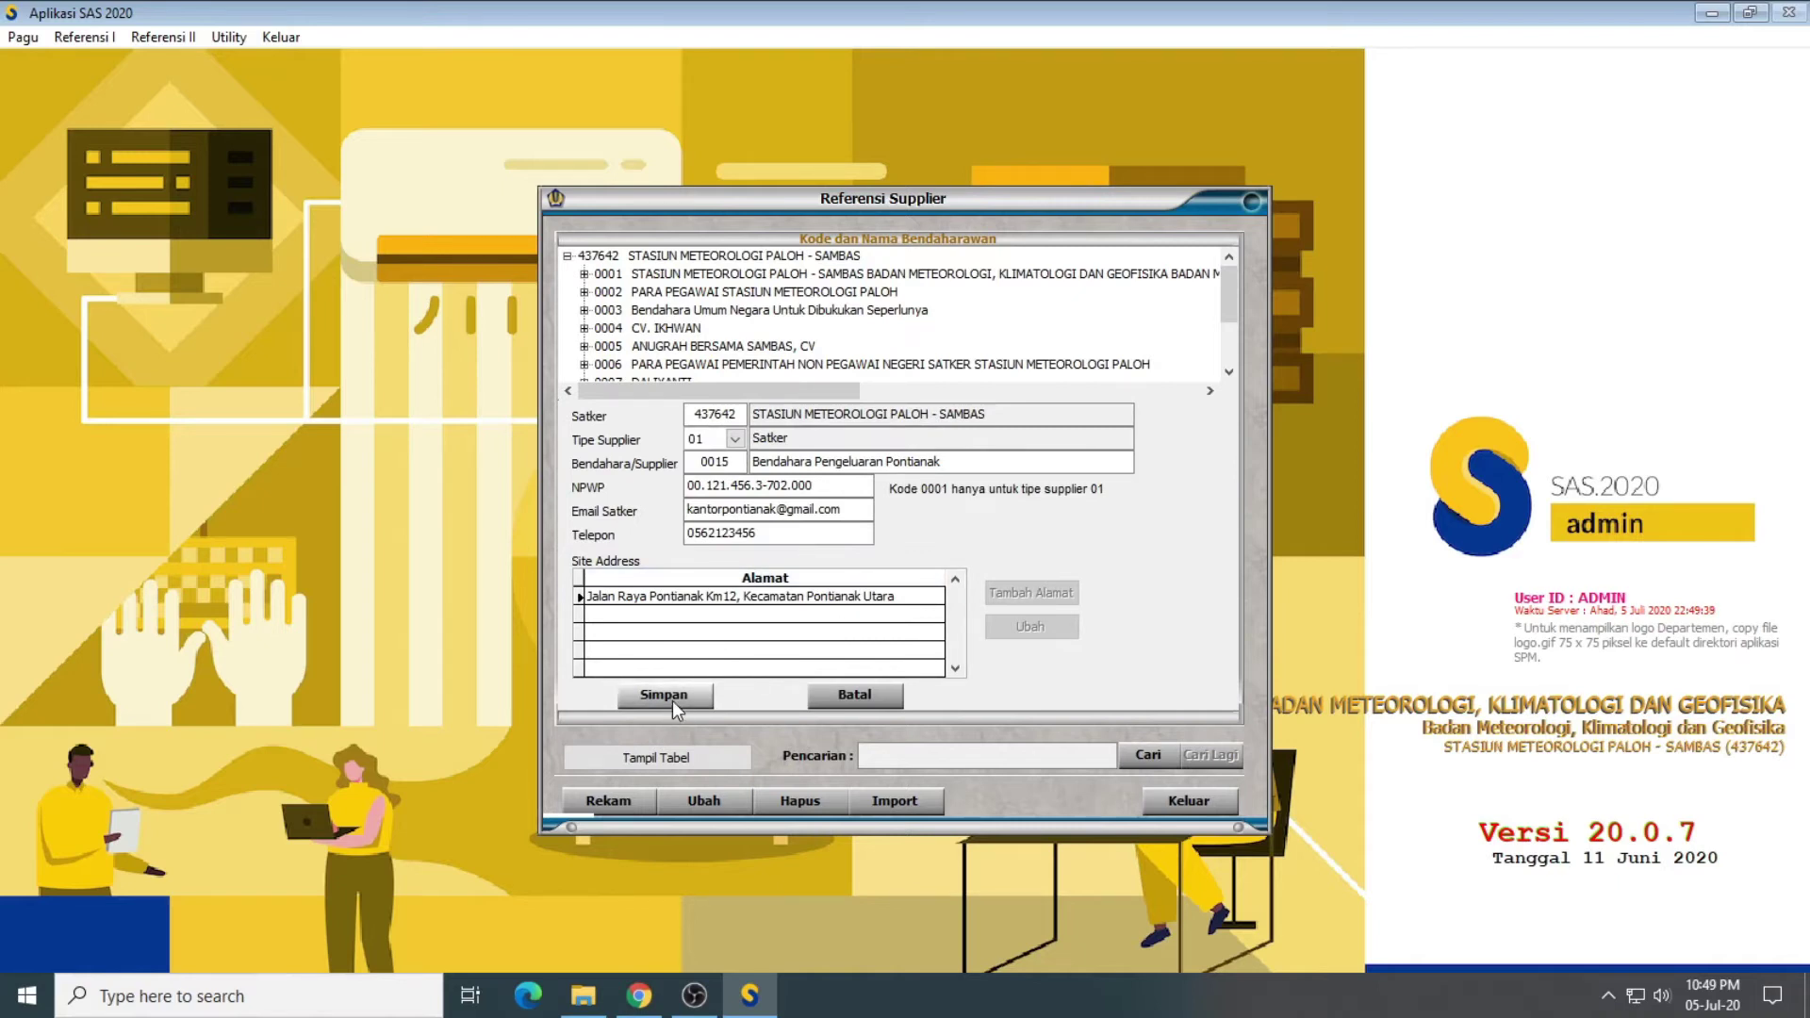
click(673, 700)
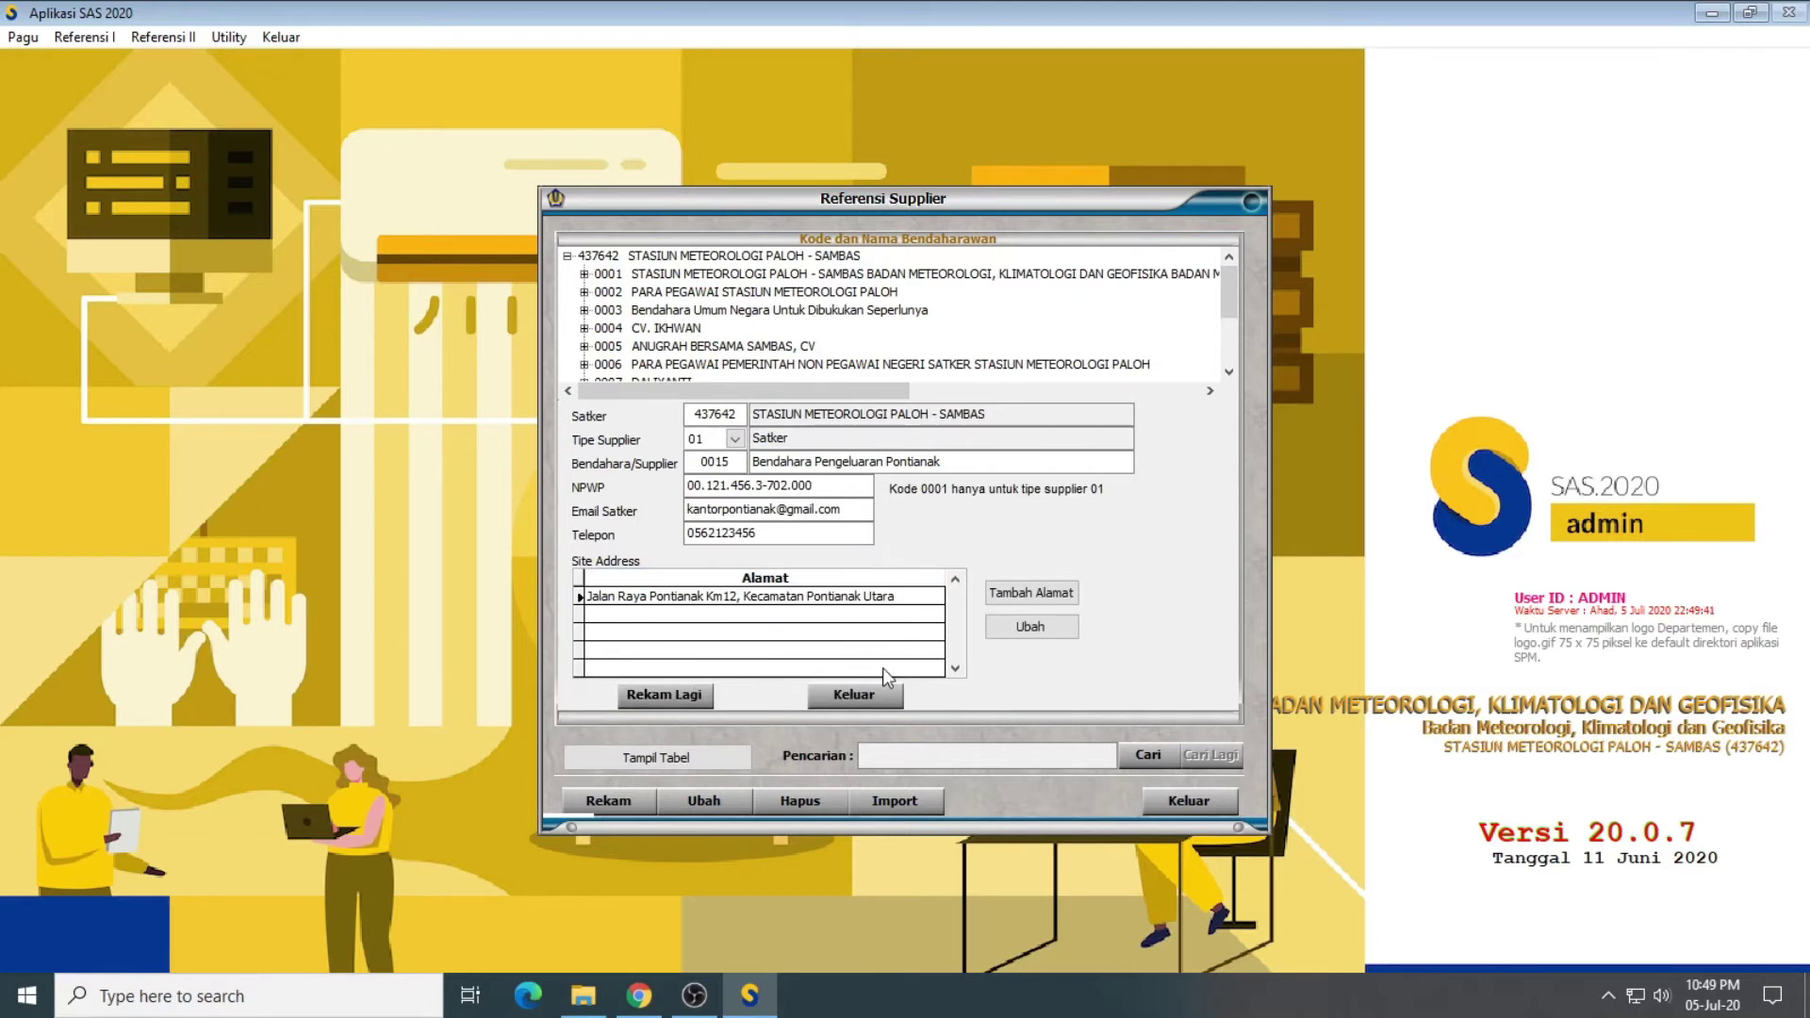
click(853, 696)
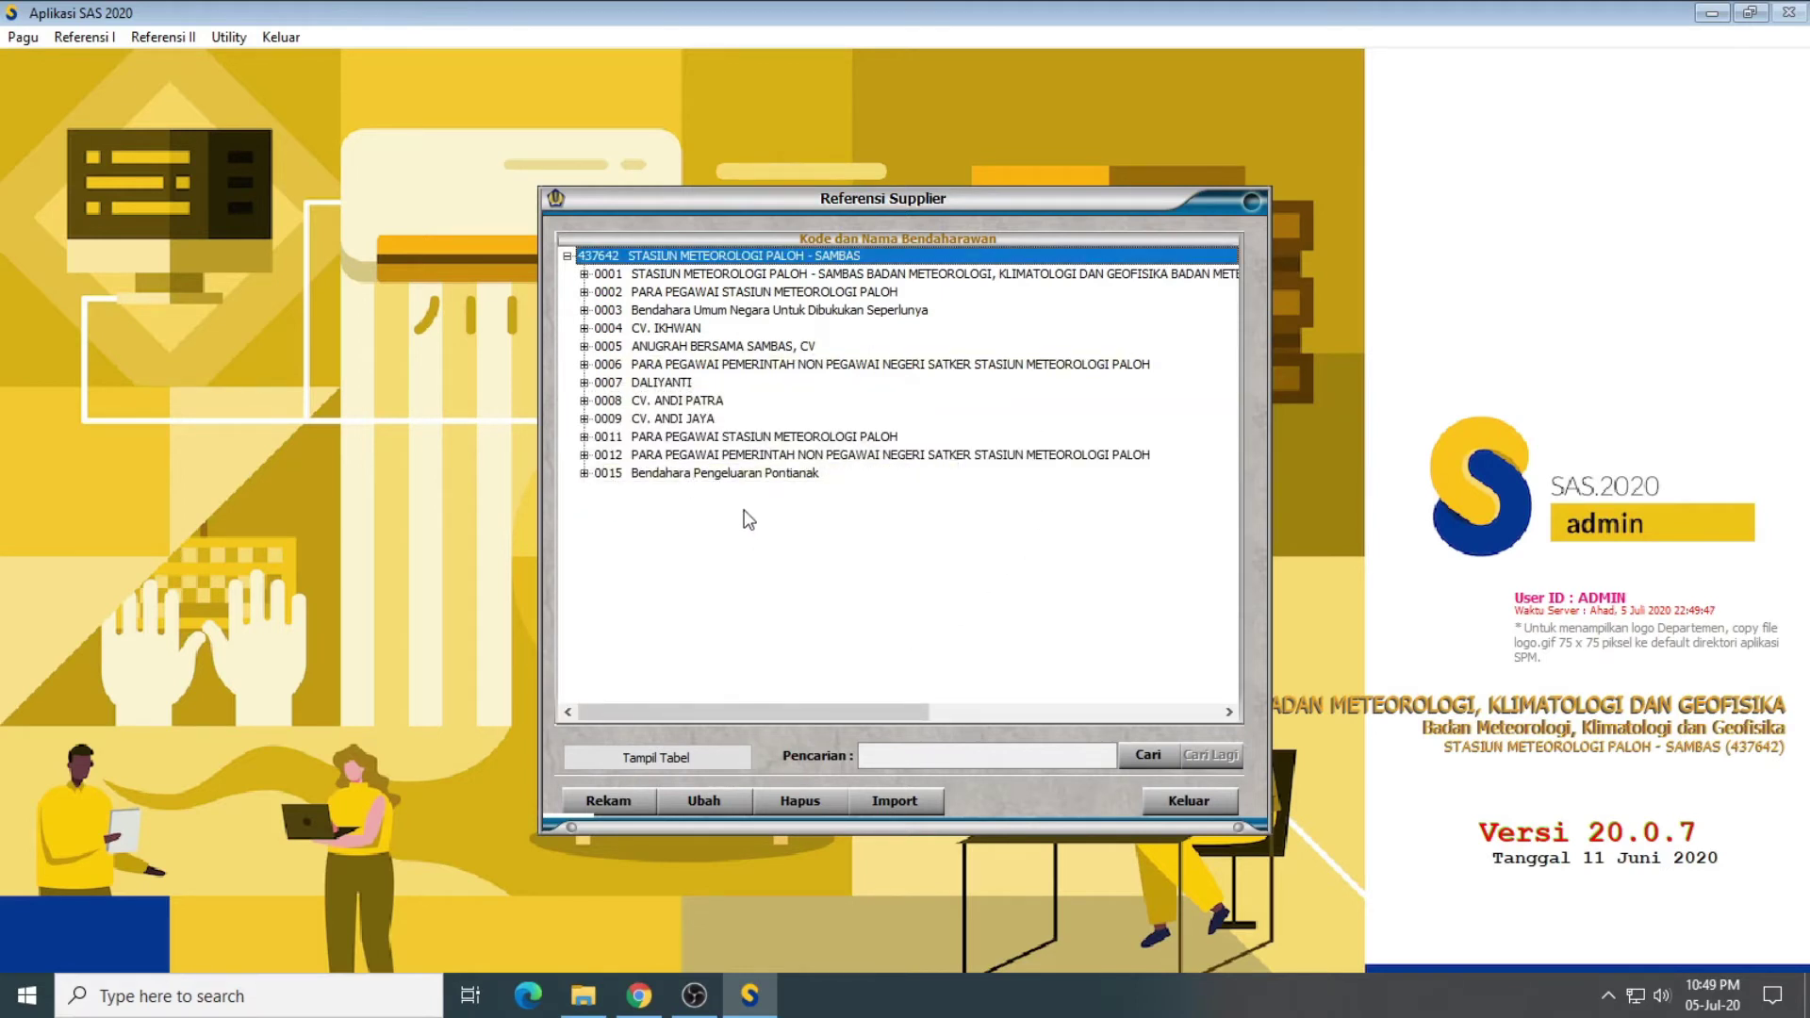
Step: Review supplier 0015's saved address and bank account without changes, then begin a fresh supplier record
click(581, 473)
click(600, 491)
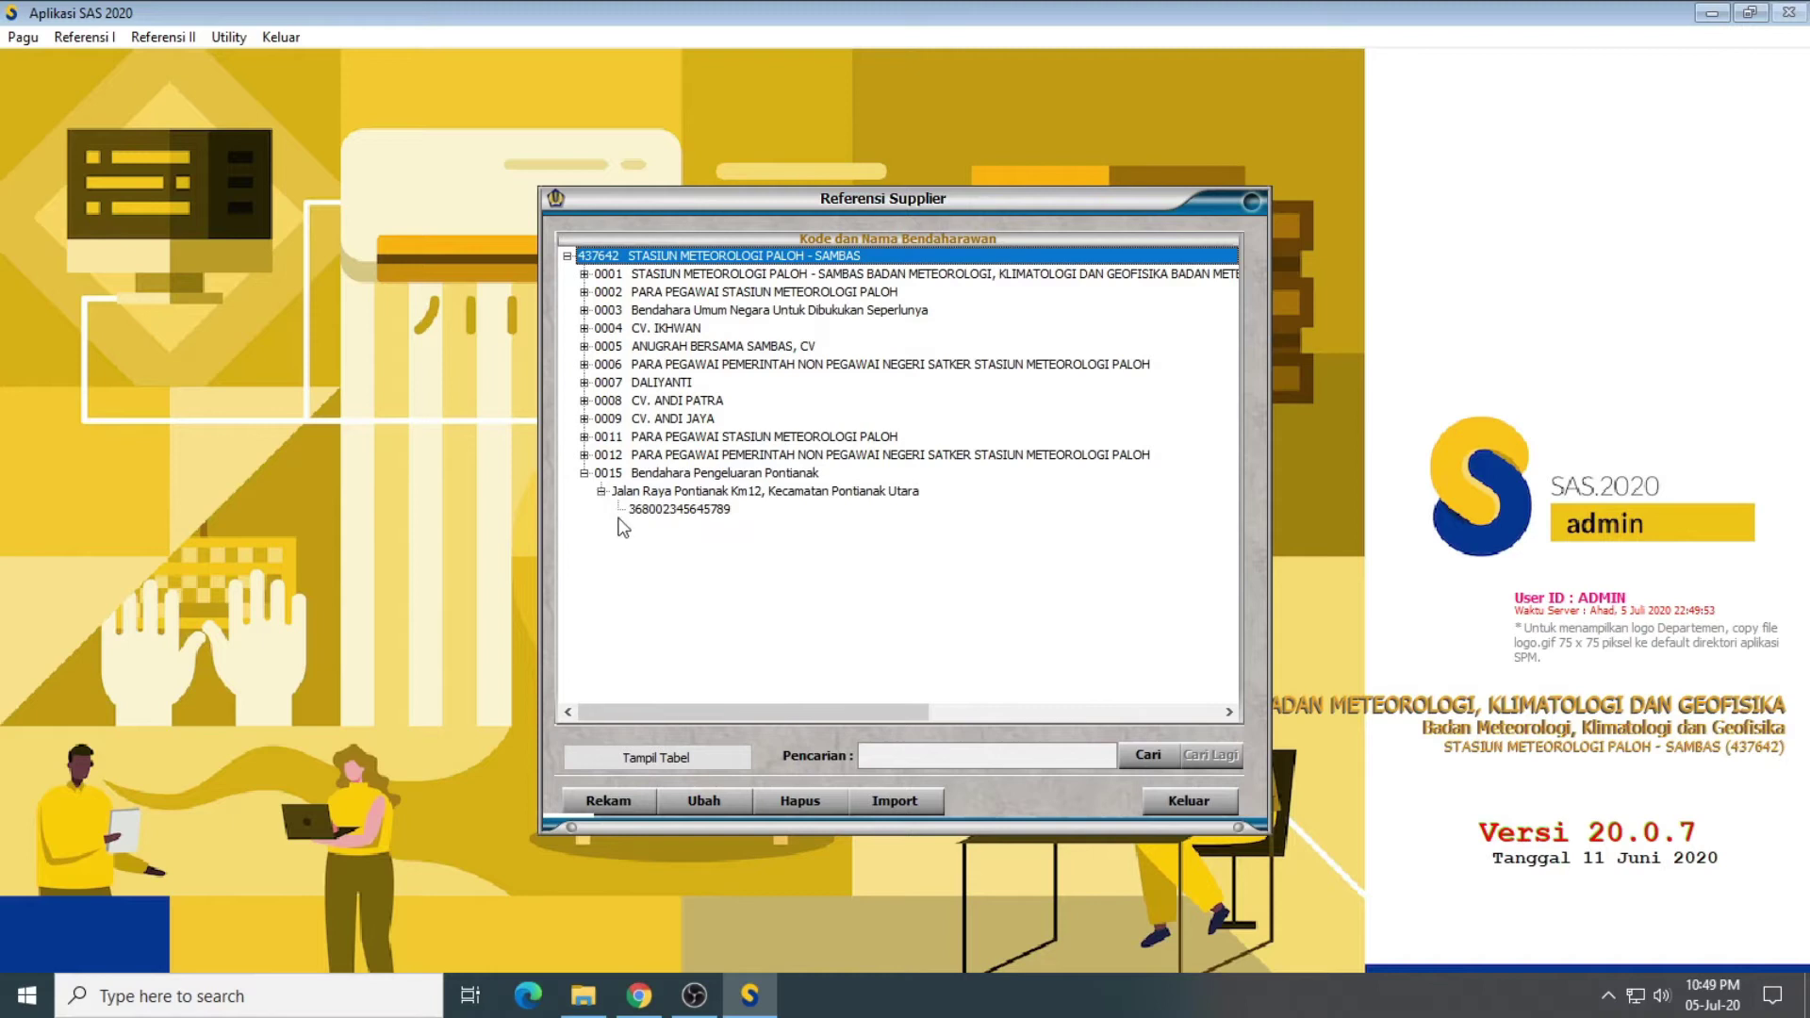
click(651, 510)
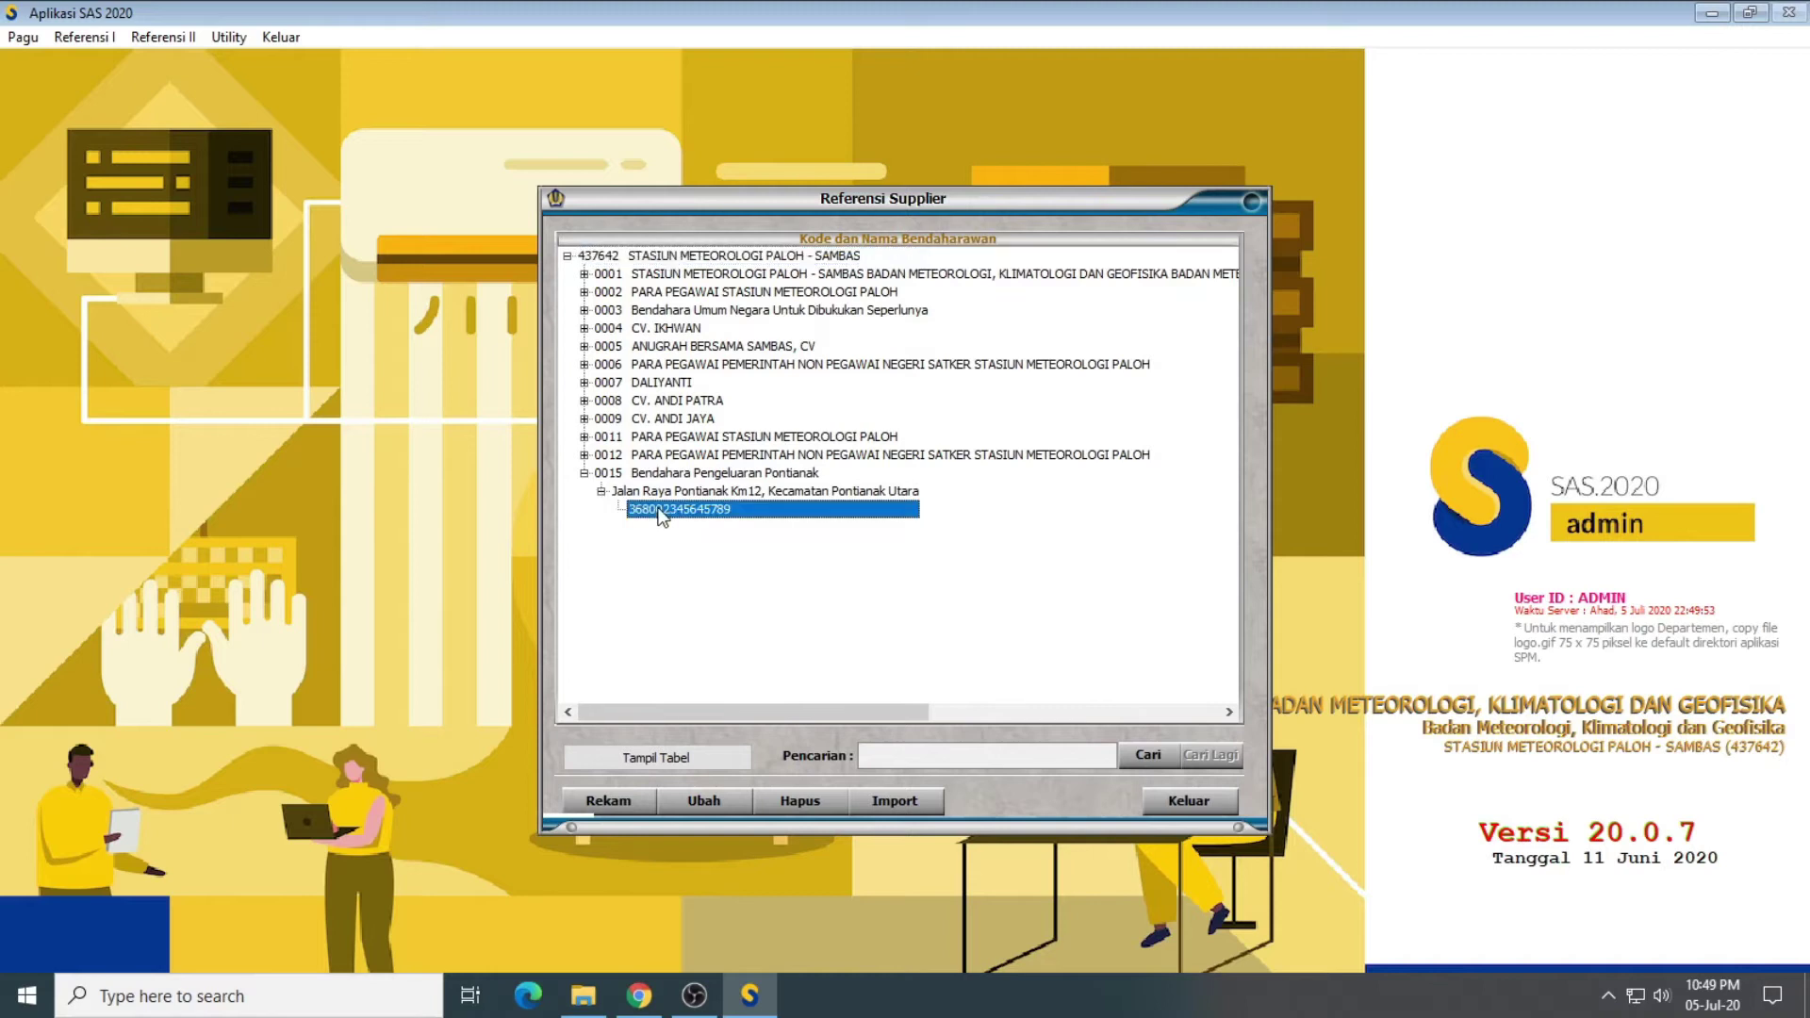
click(708, 803)
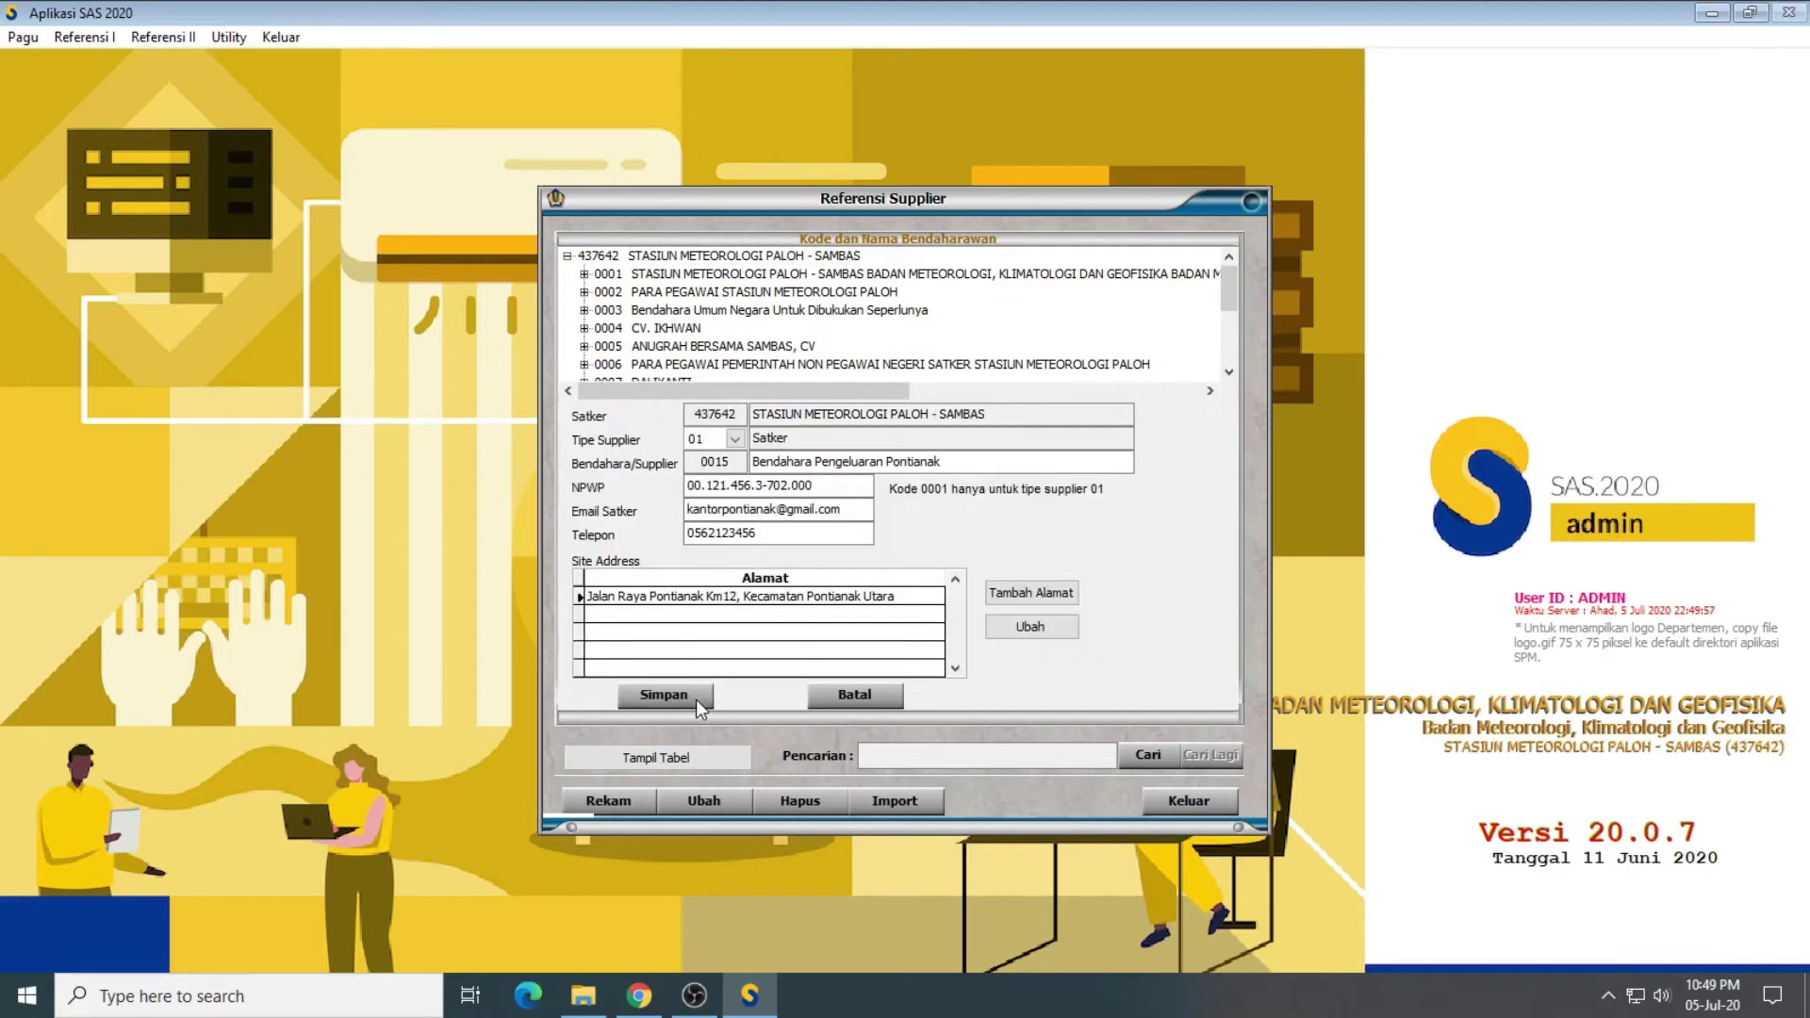
click(840, 694)
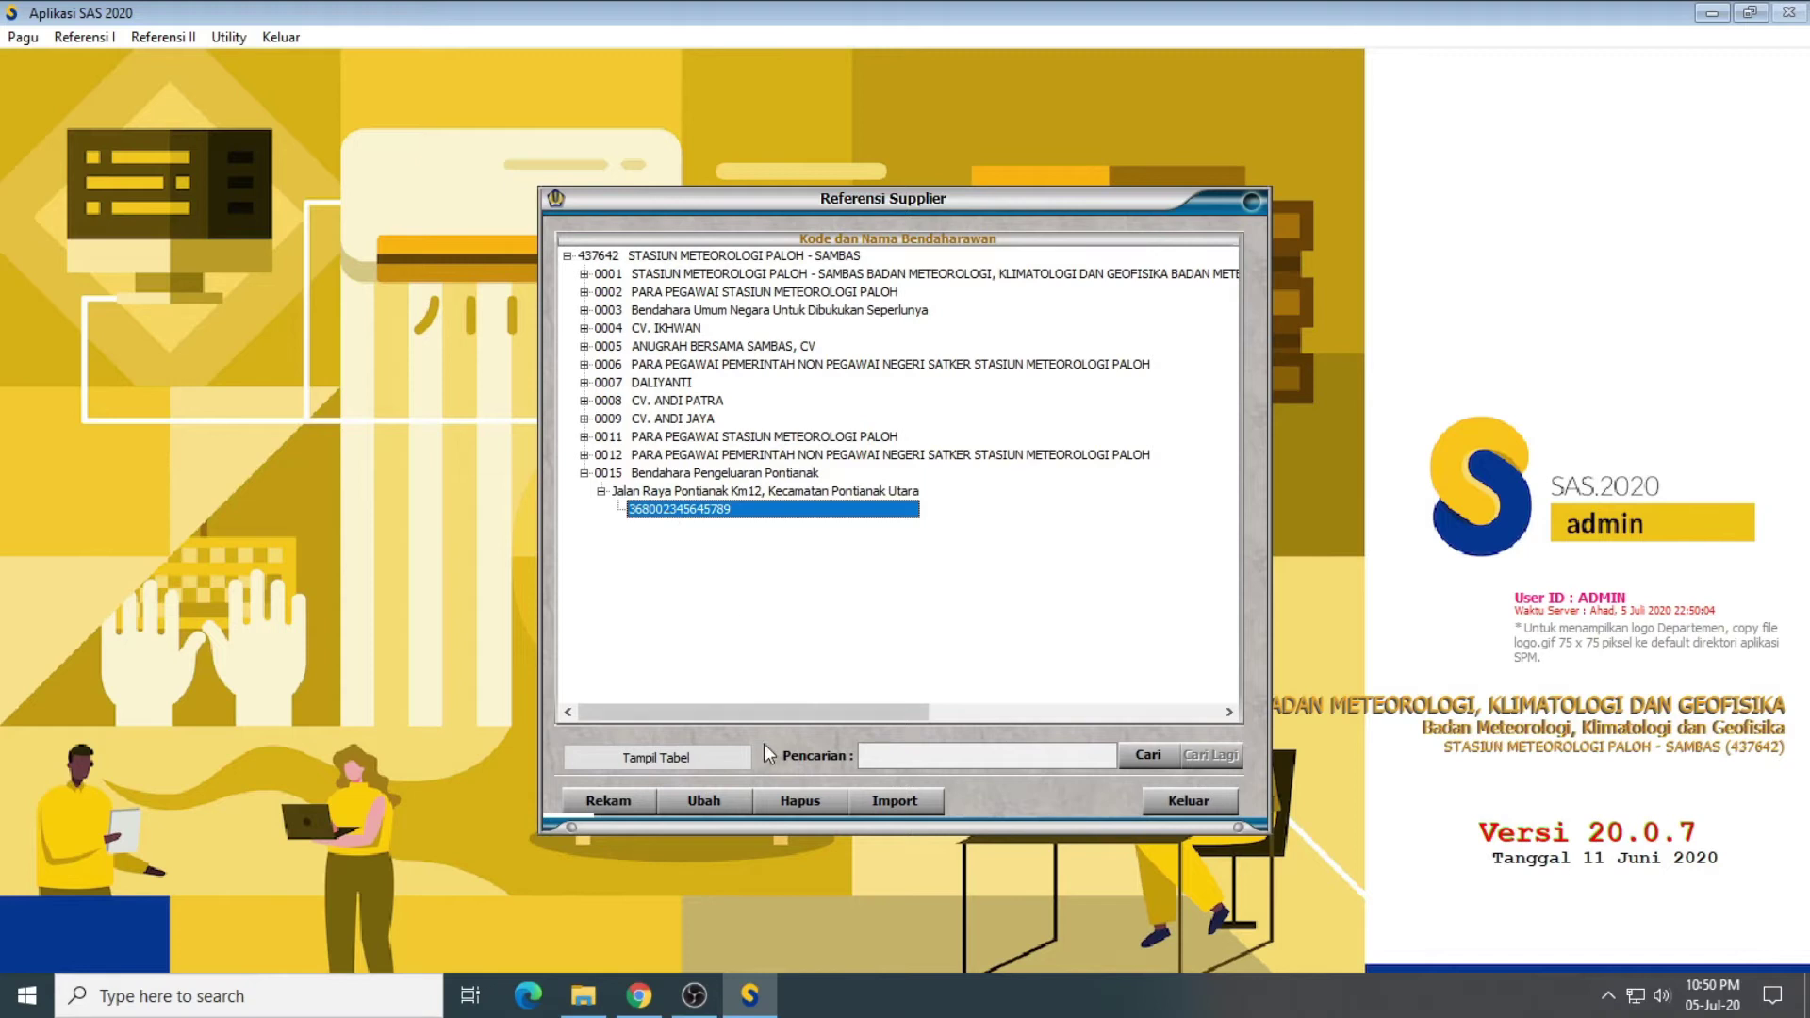
click(718, 797)
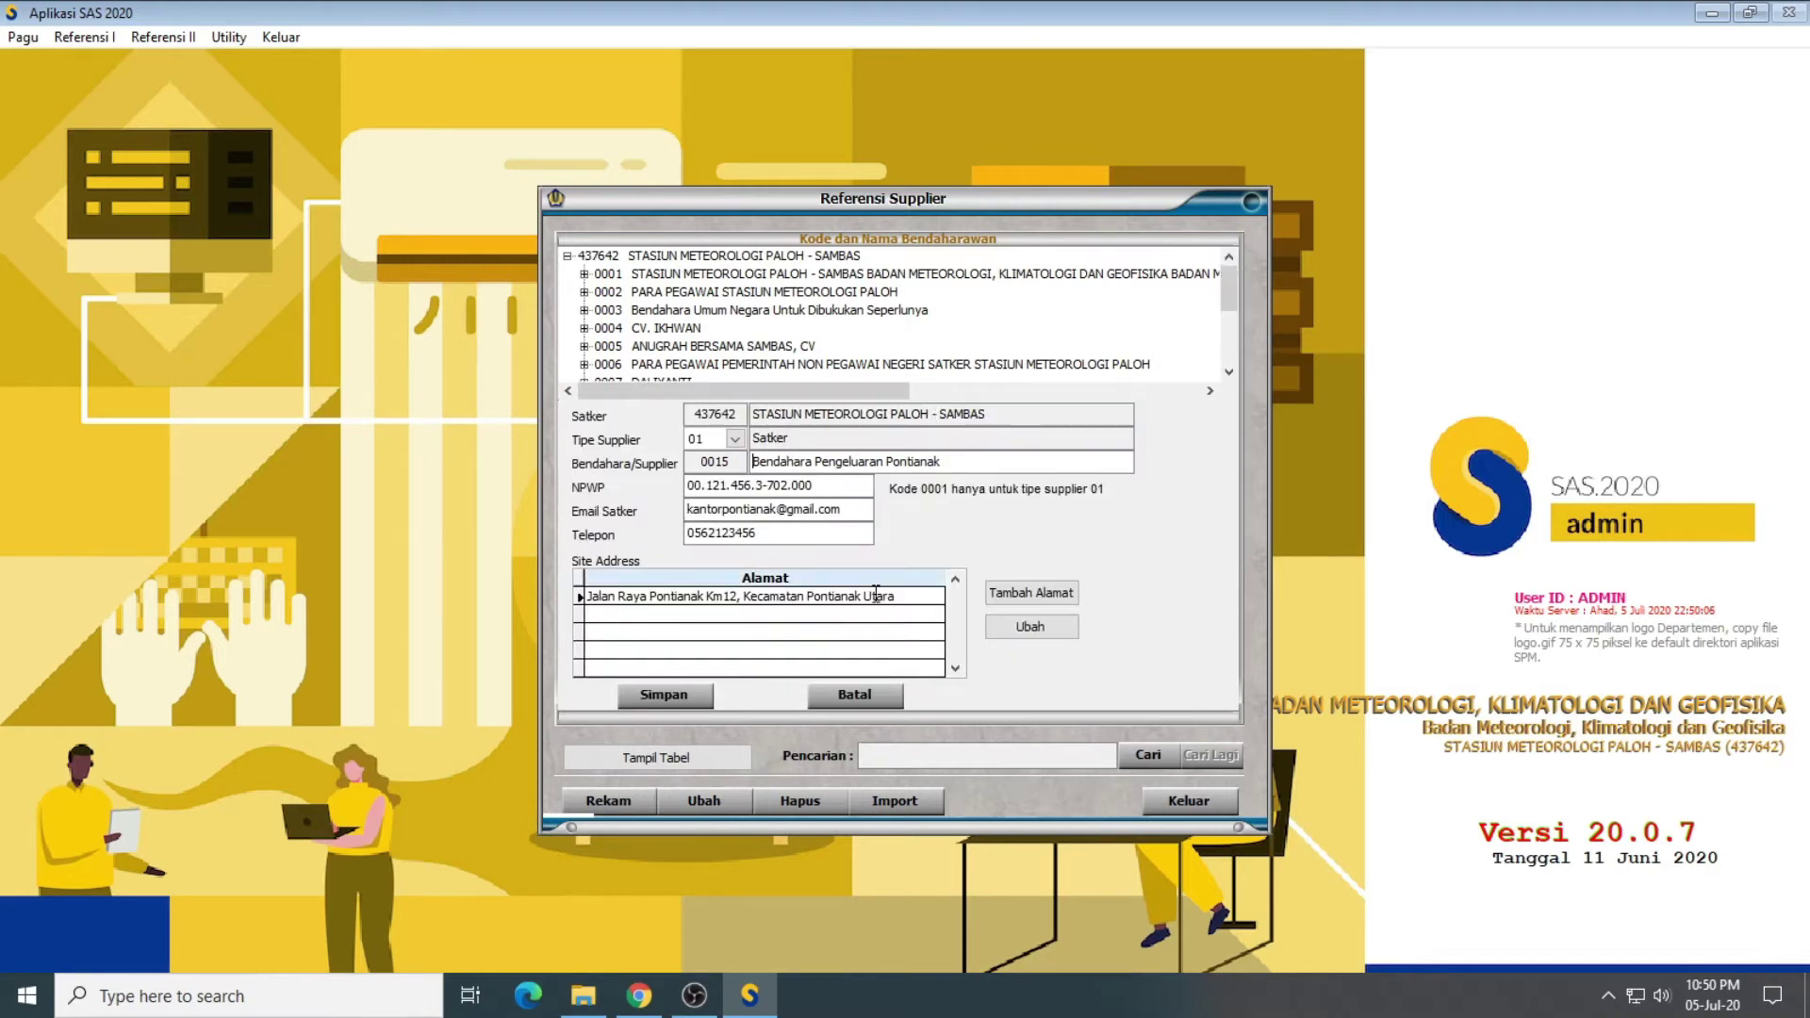
click(877, 700)
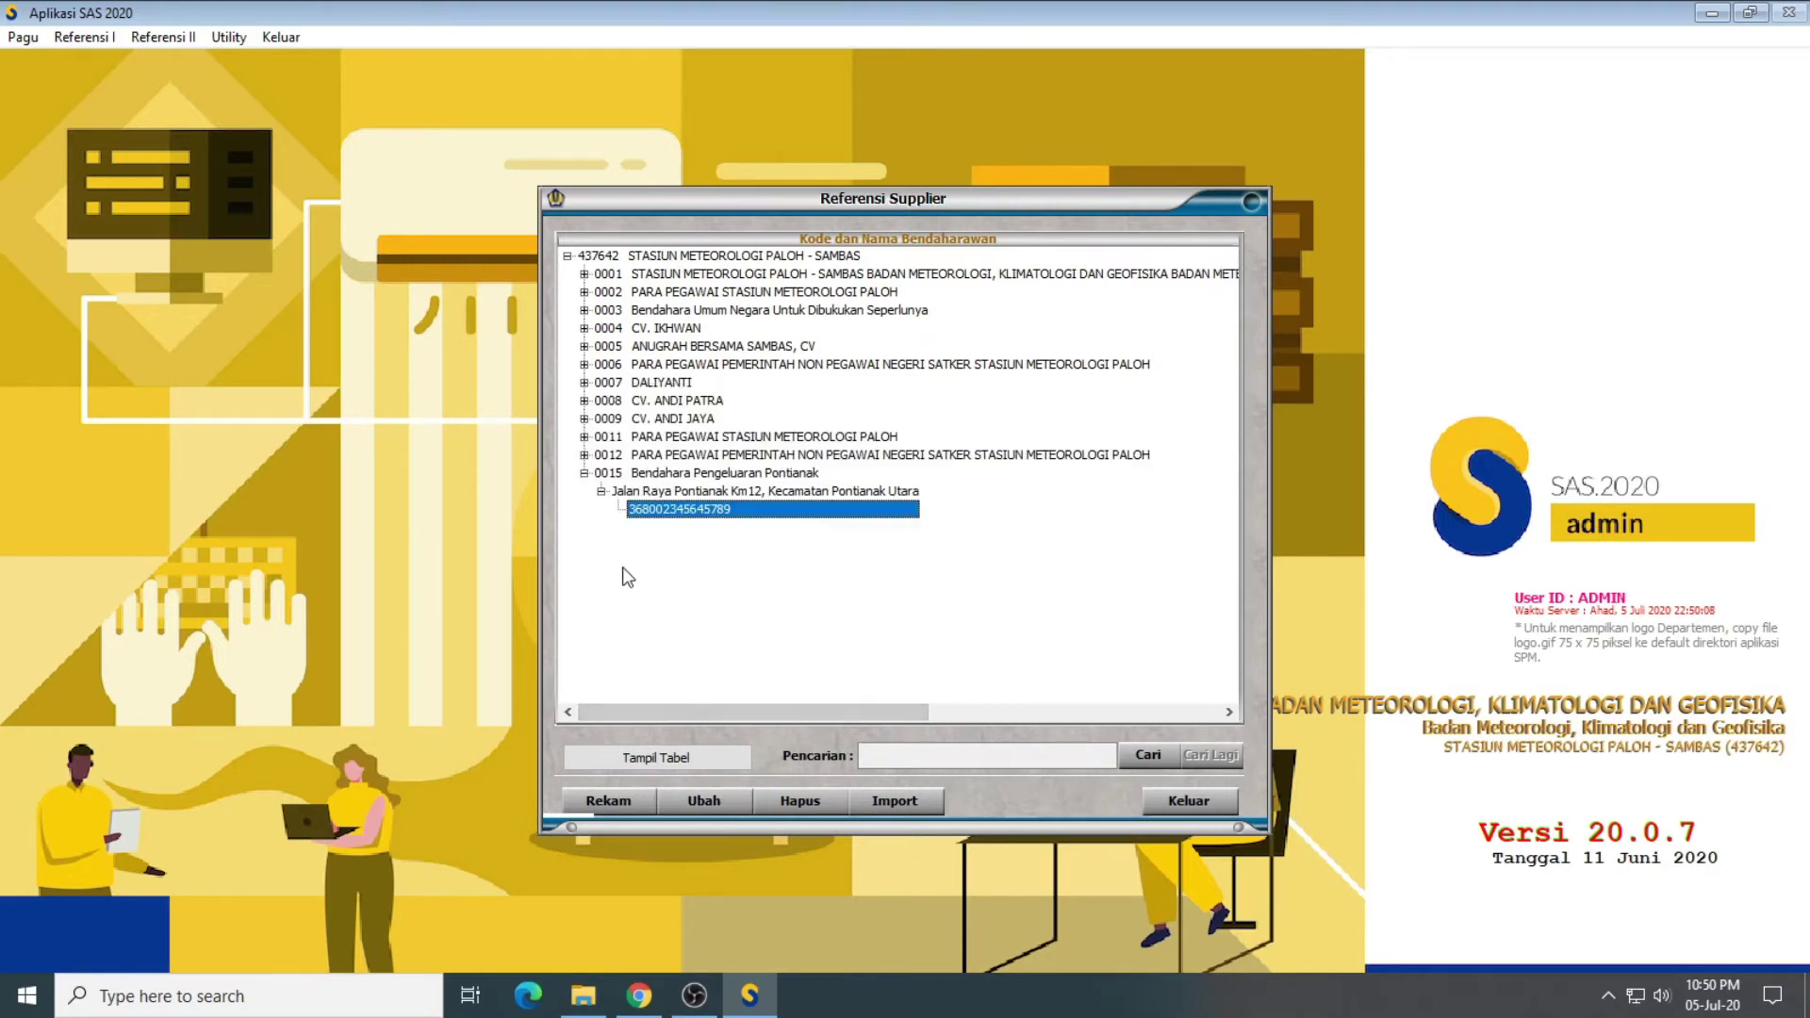
click(583, 472)
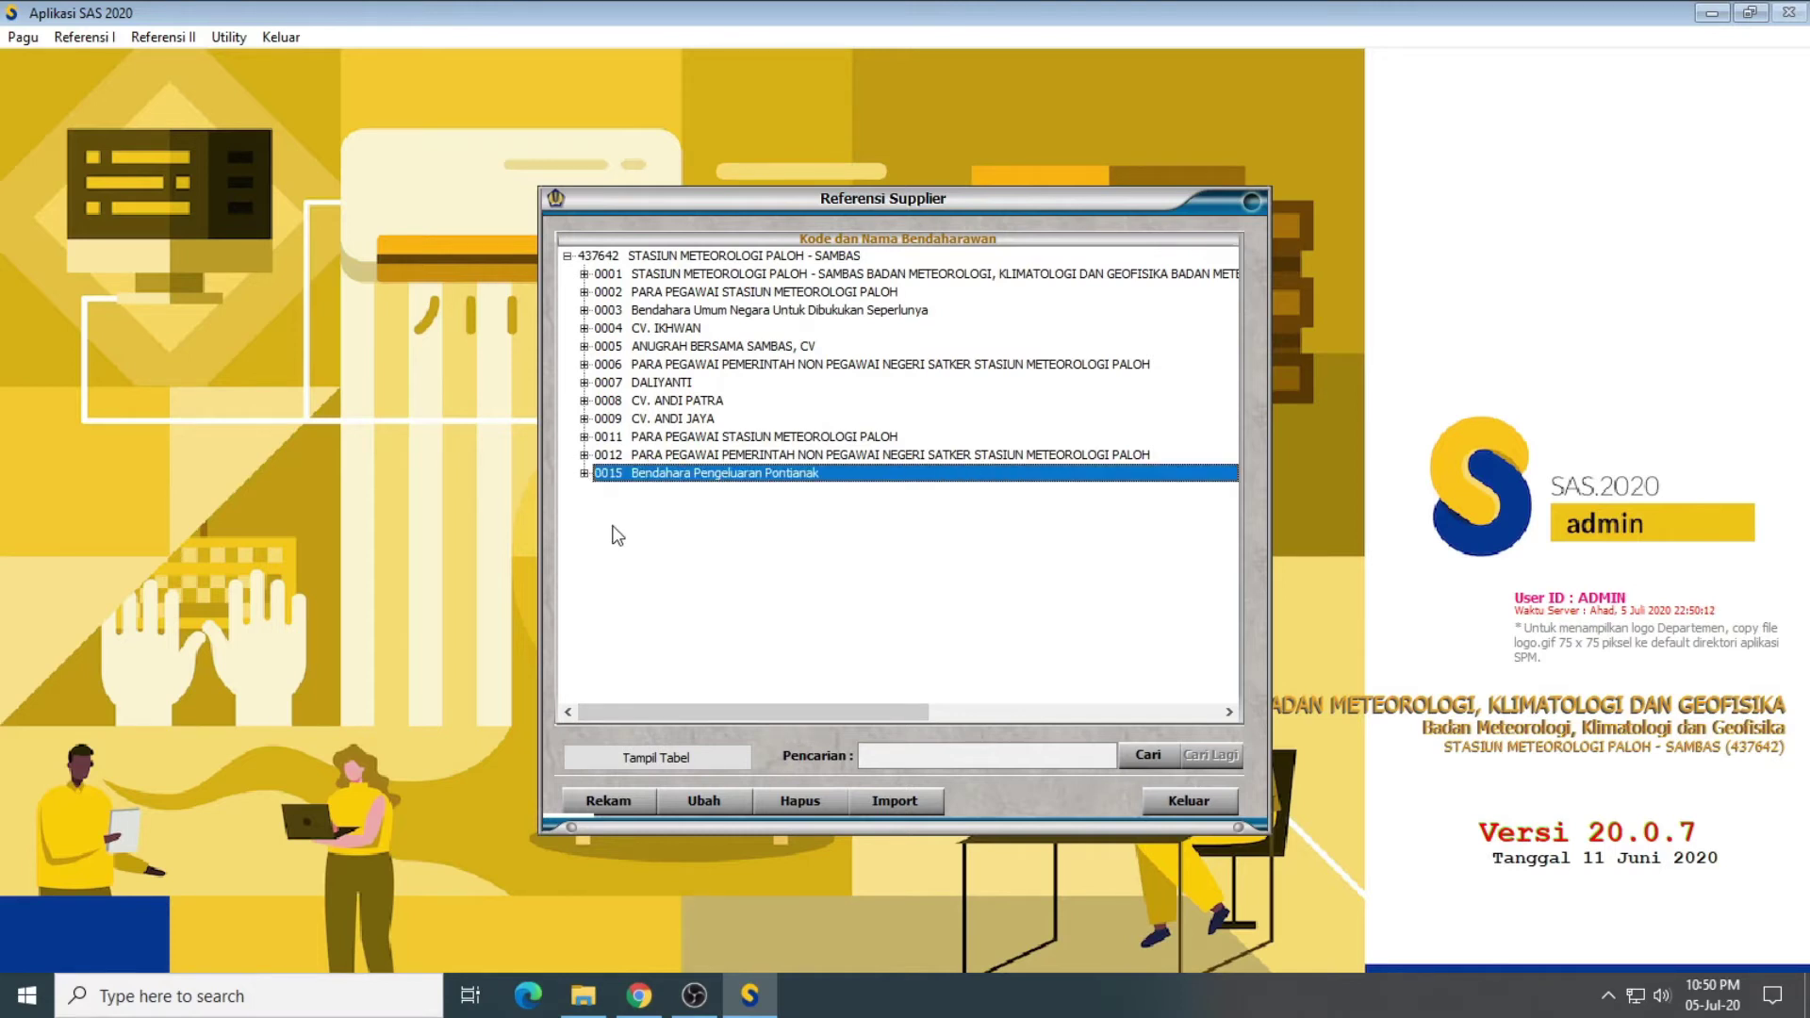
click(623, 798)
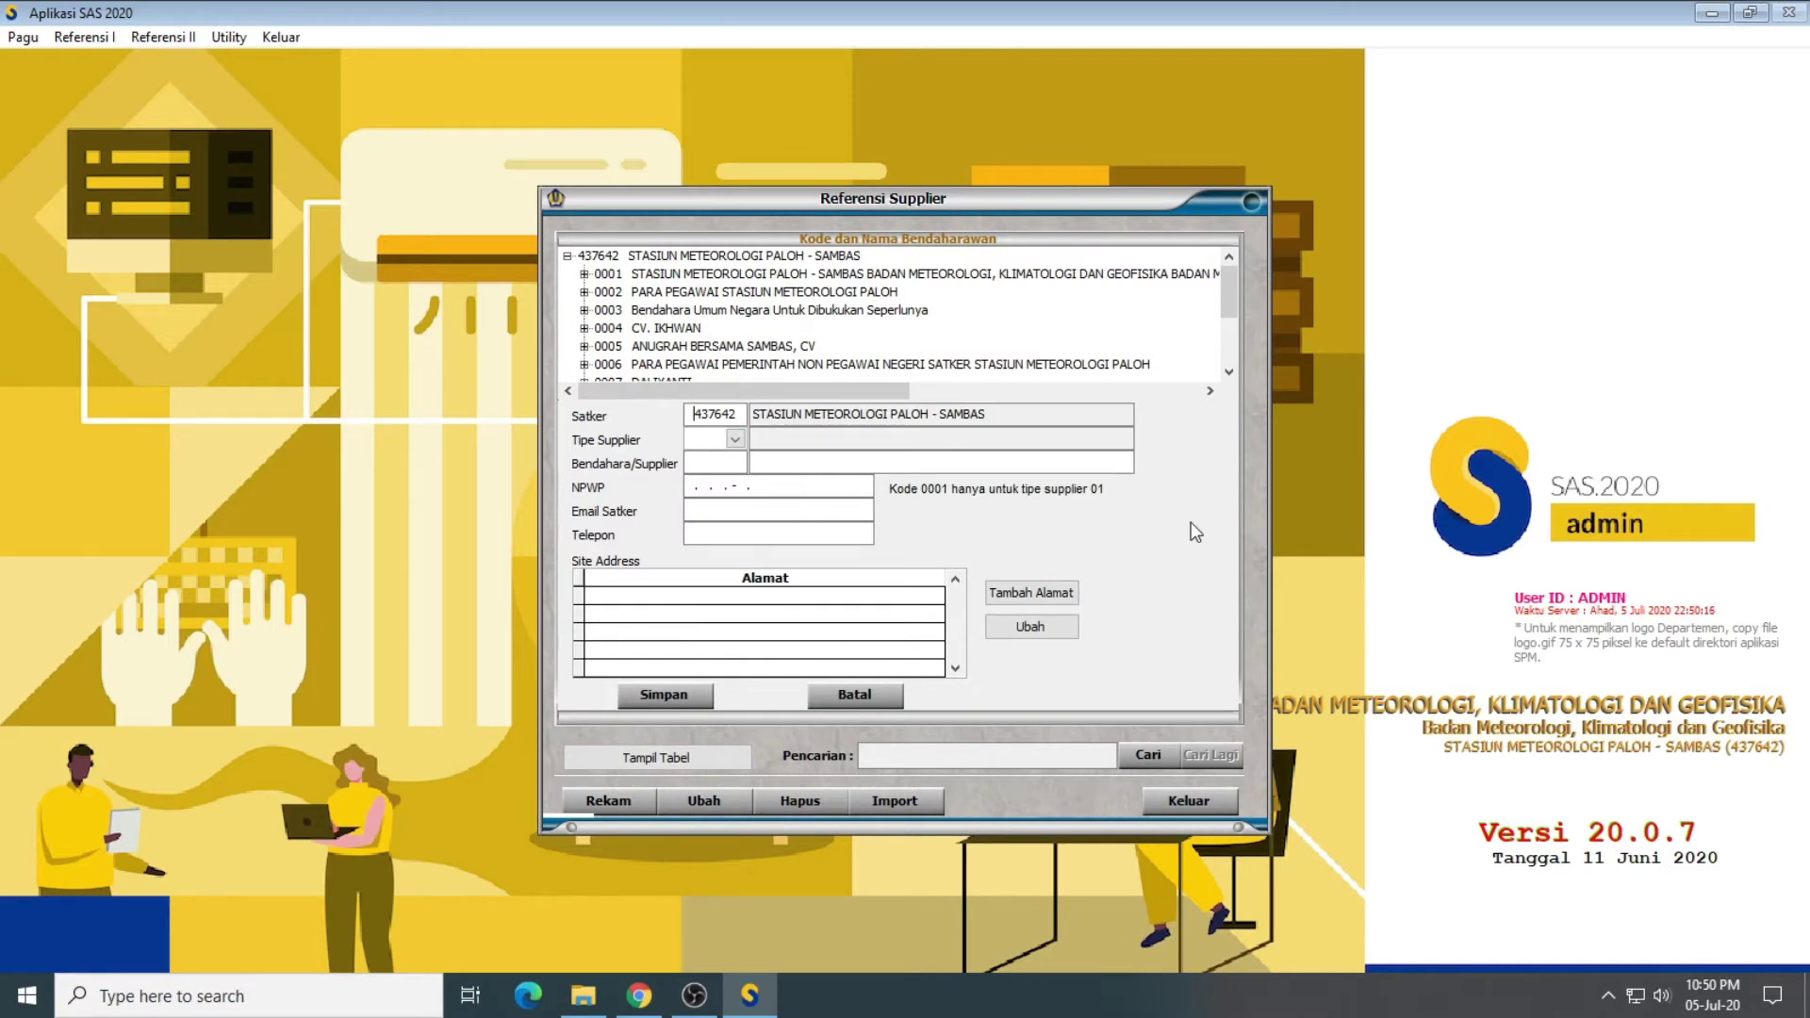
Step: Set type 03 Pegawai, code 0016 and name PARA PEGAWAI KANTOR AAAA KOTA PONTIANAK
click(734, 440)
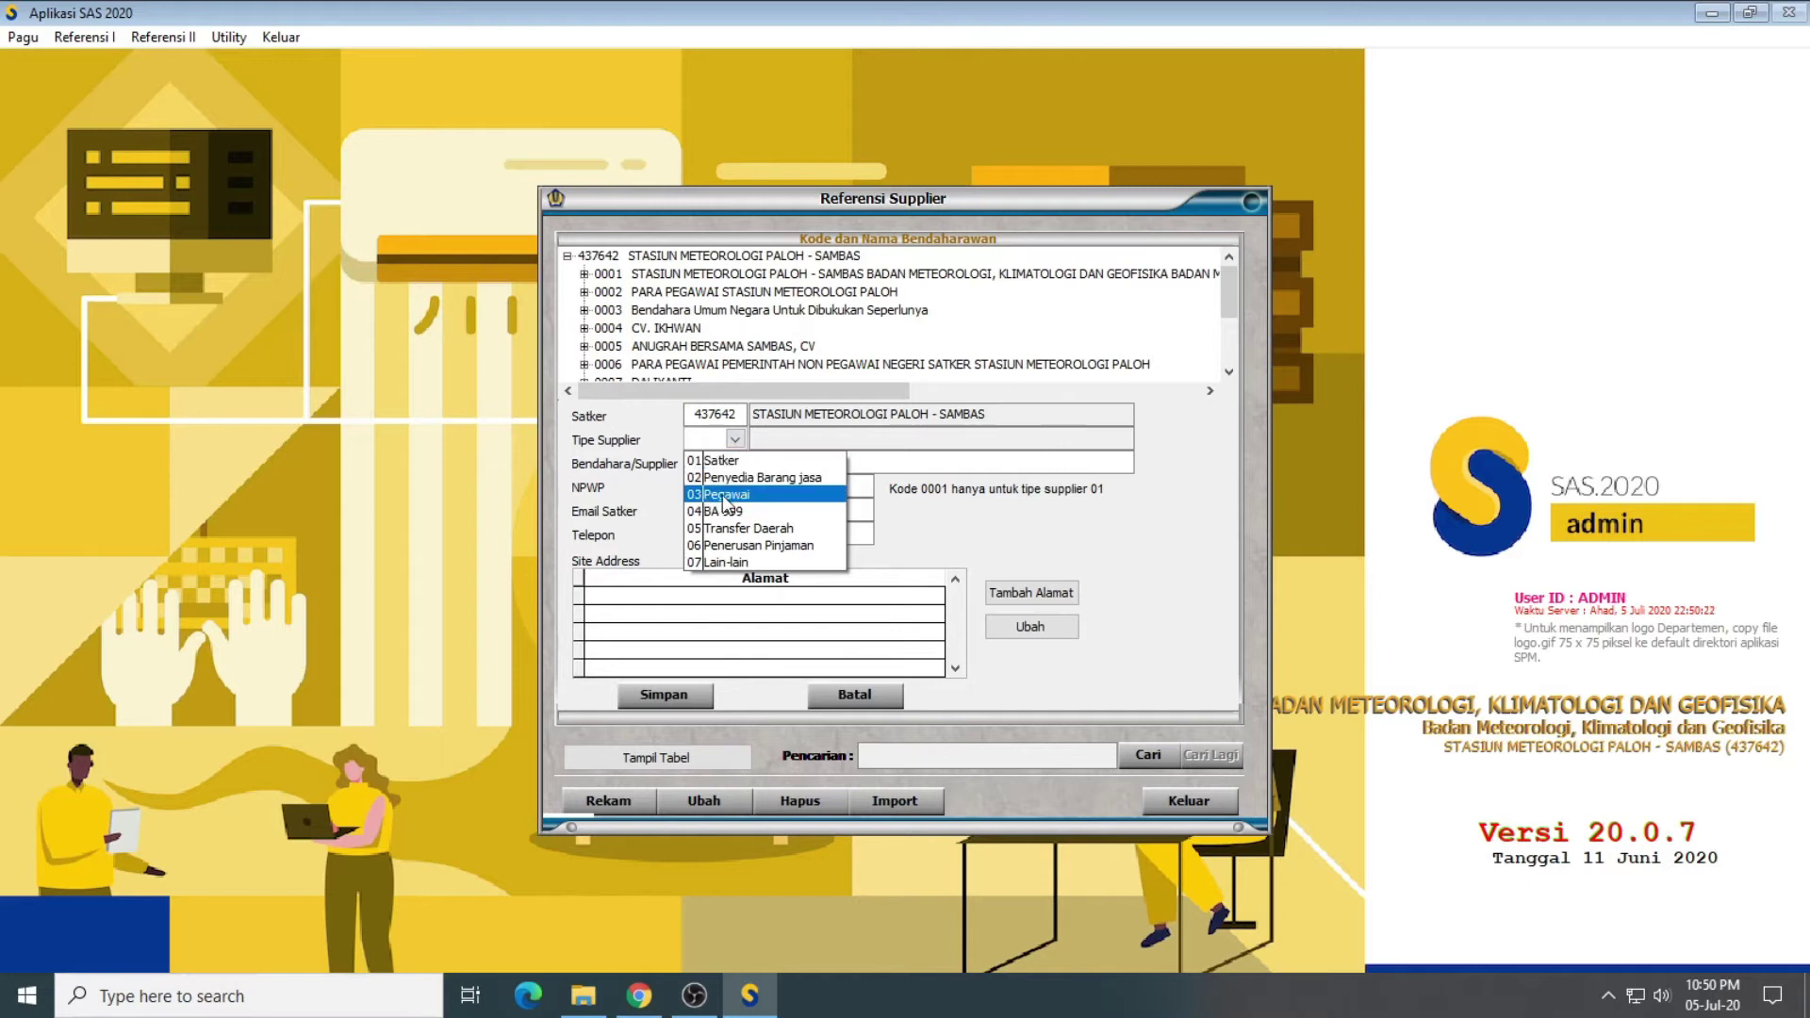
click(727, 495)
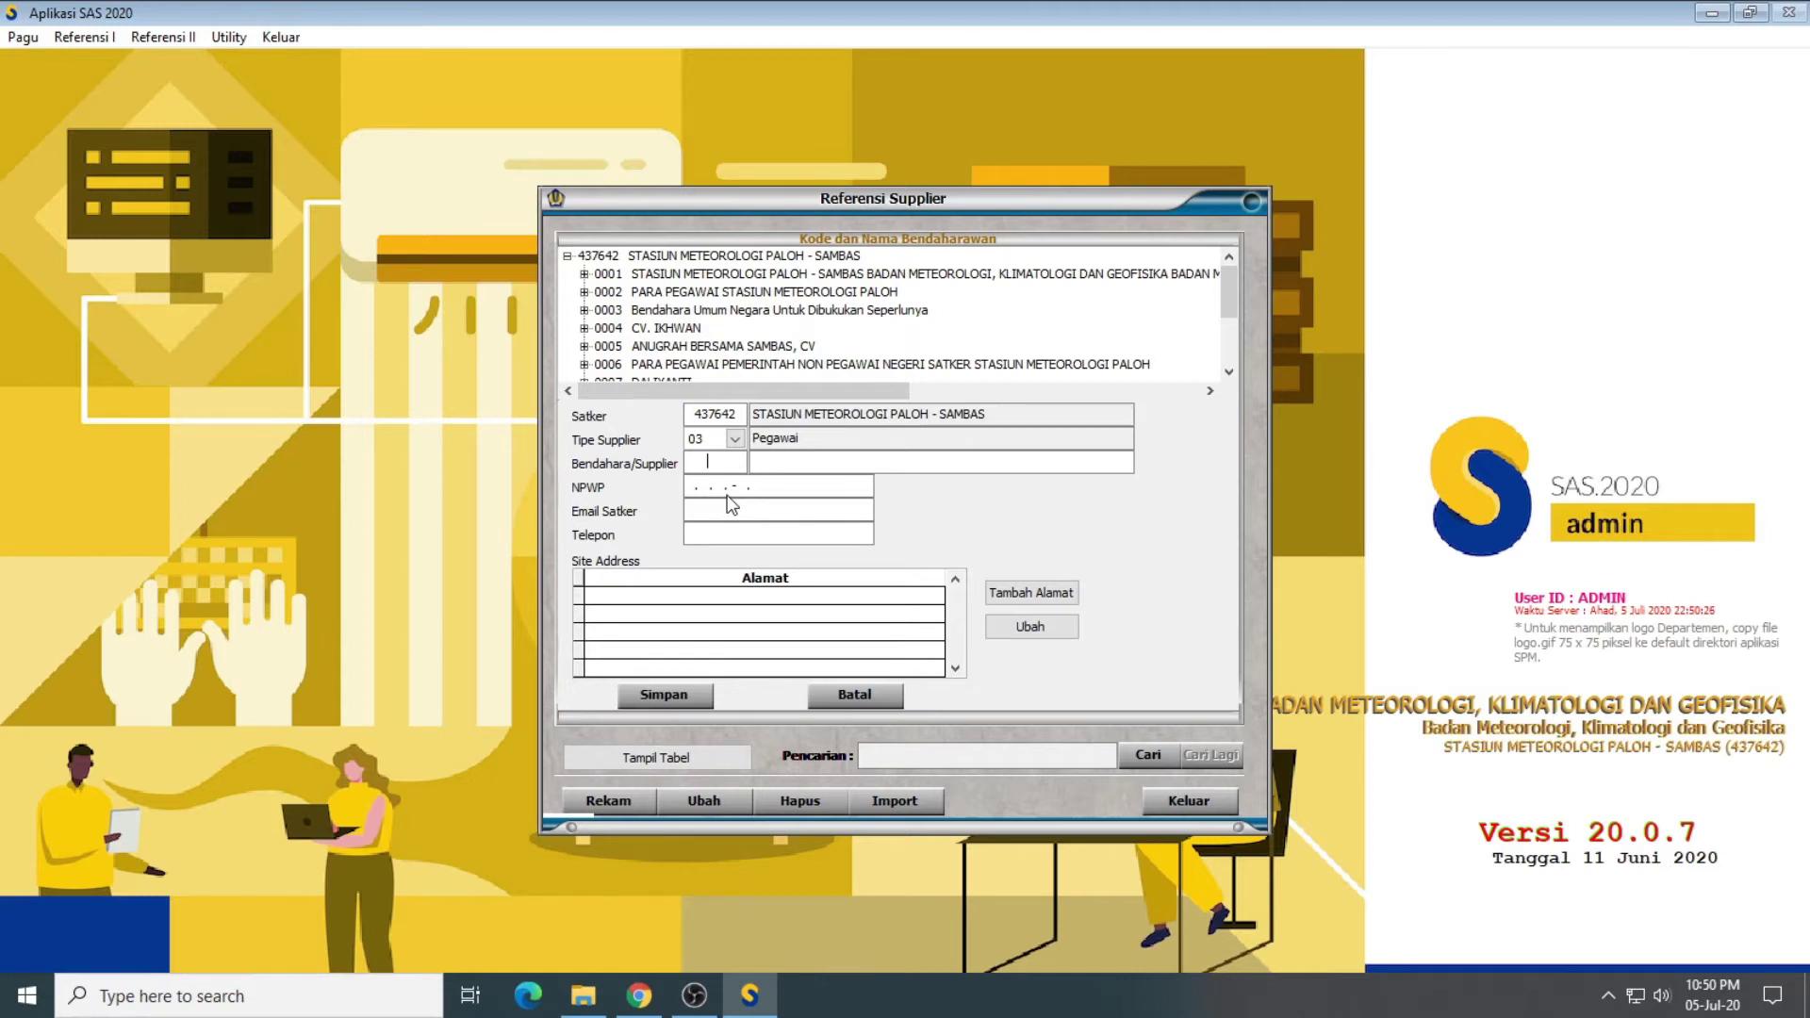
text(00)
text(16)
key(Return)
text(p)
text(PA)
text(RA PEGAW)
text(AI KOTA PON)
text(TIANAK)
click(846, 461)
text(KANTOR )
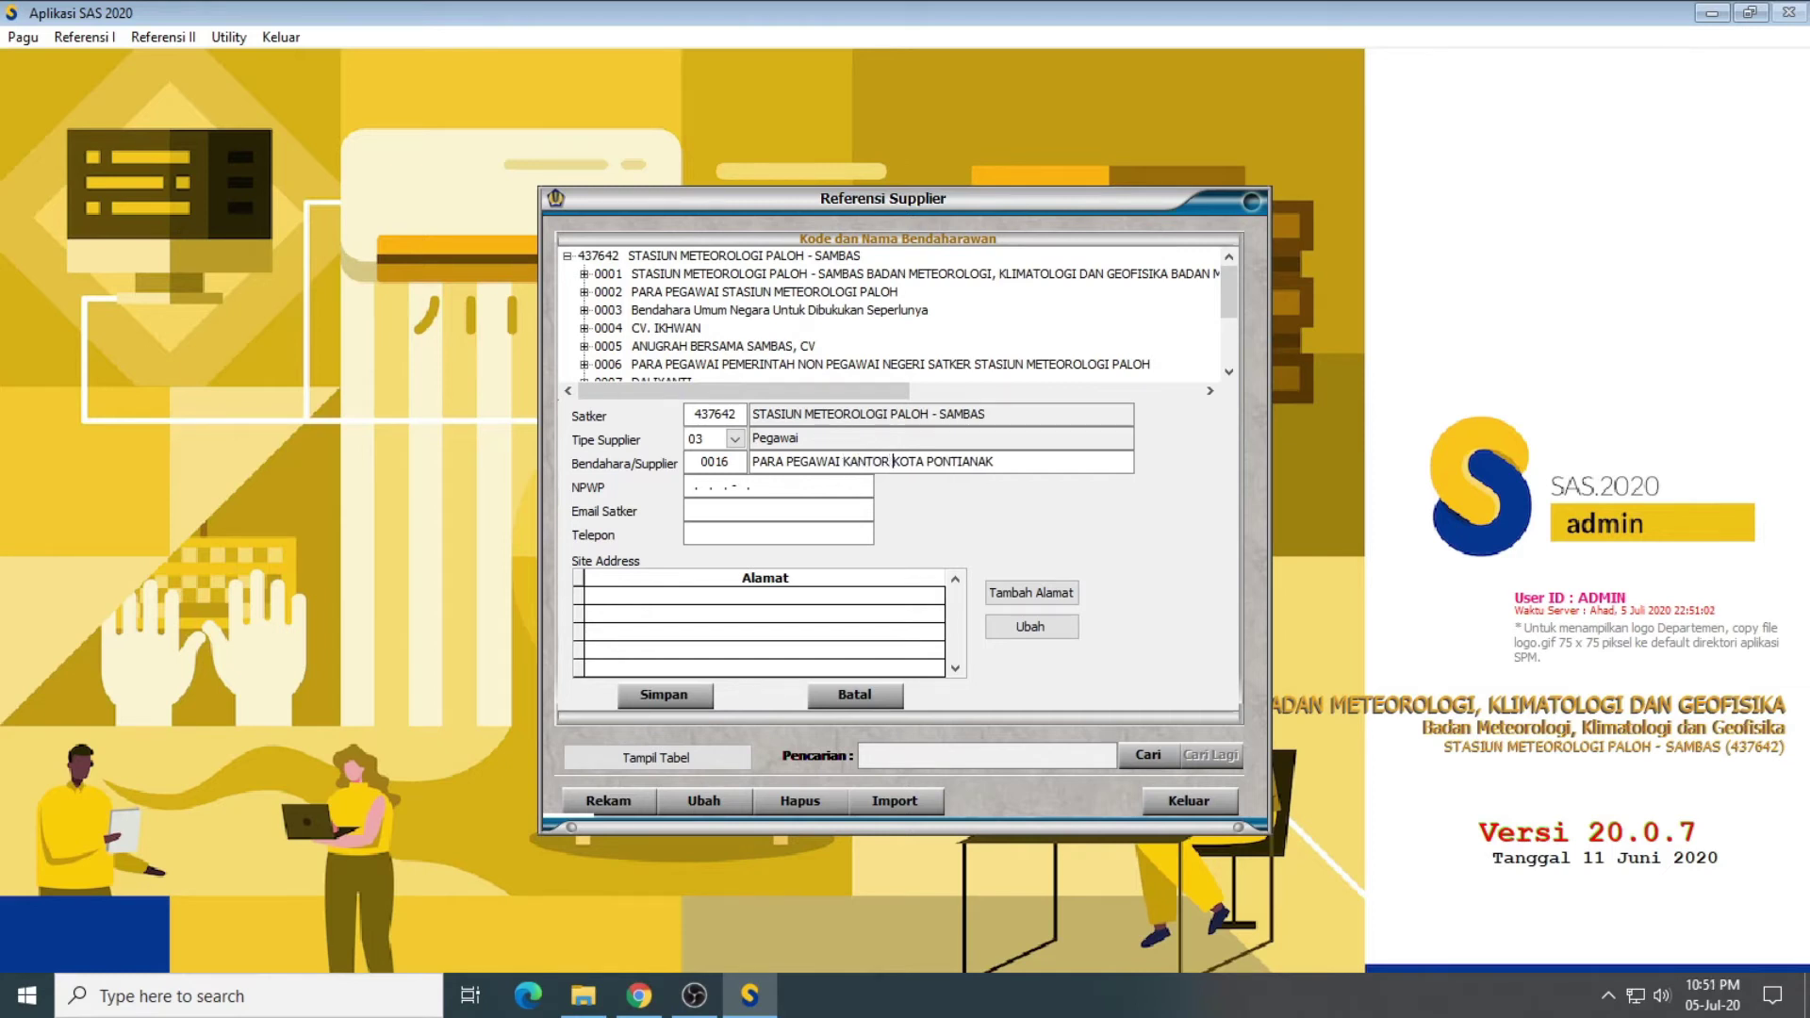
text(AAAA)
Step: Enter the supplier's NPWP, office e-mail address and telephone number
click(690, 486)
text(00)
text(12)
text(3)
text(456)
text(37020)
text(000)
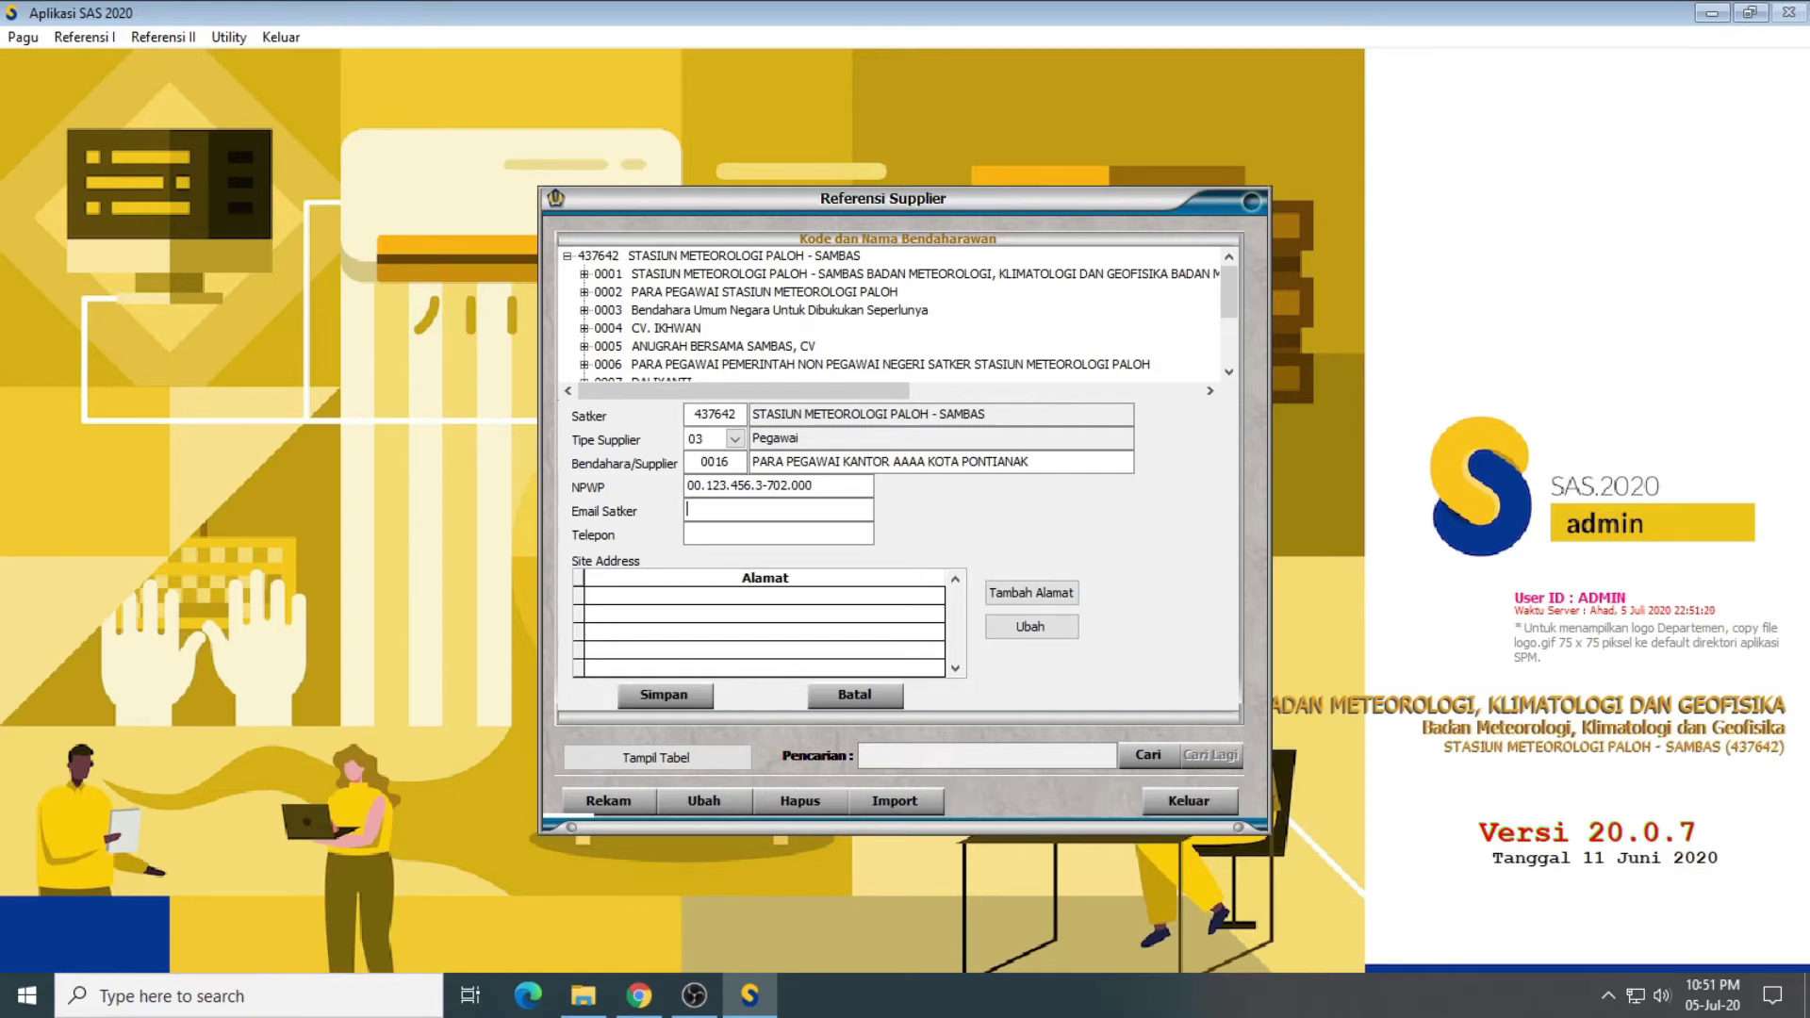
click(687, 533)
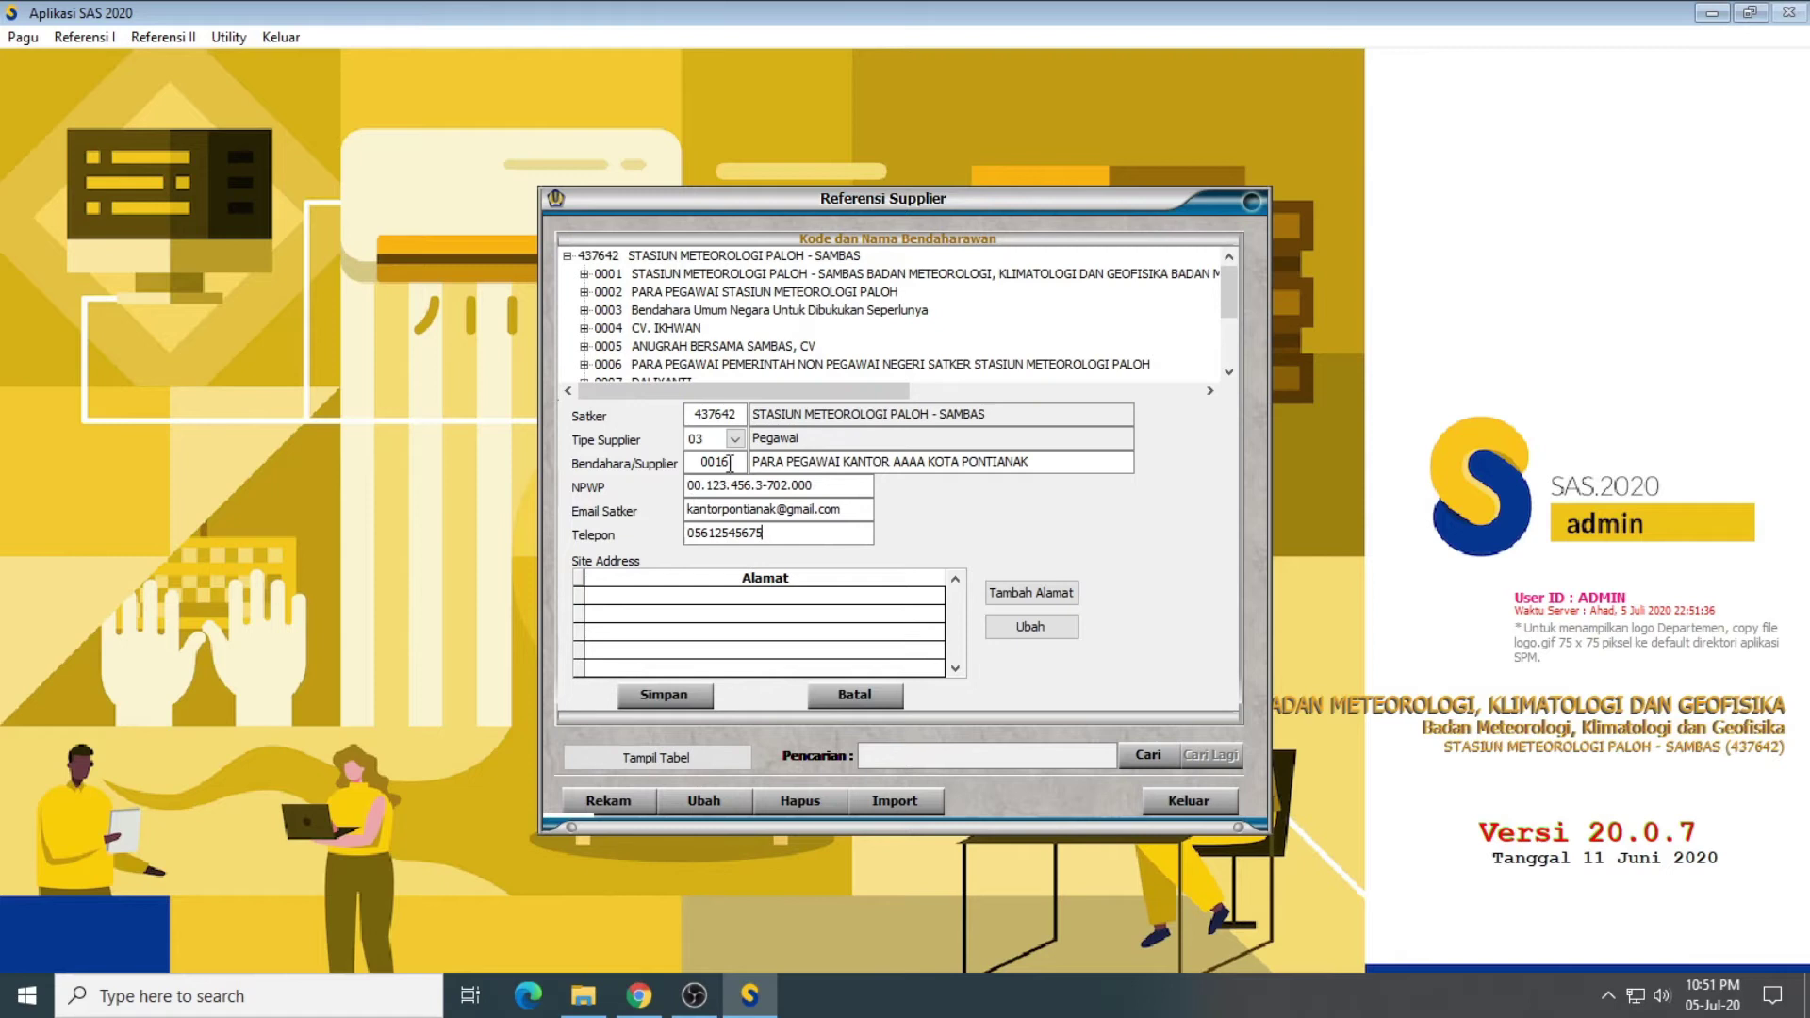
click(1037, 592)
Step: Enter the street address in Pontianak, province Kalimantan Barat, country ID Indonesia, and the postal code
text(Jalan)
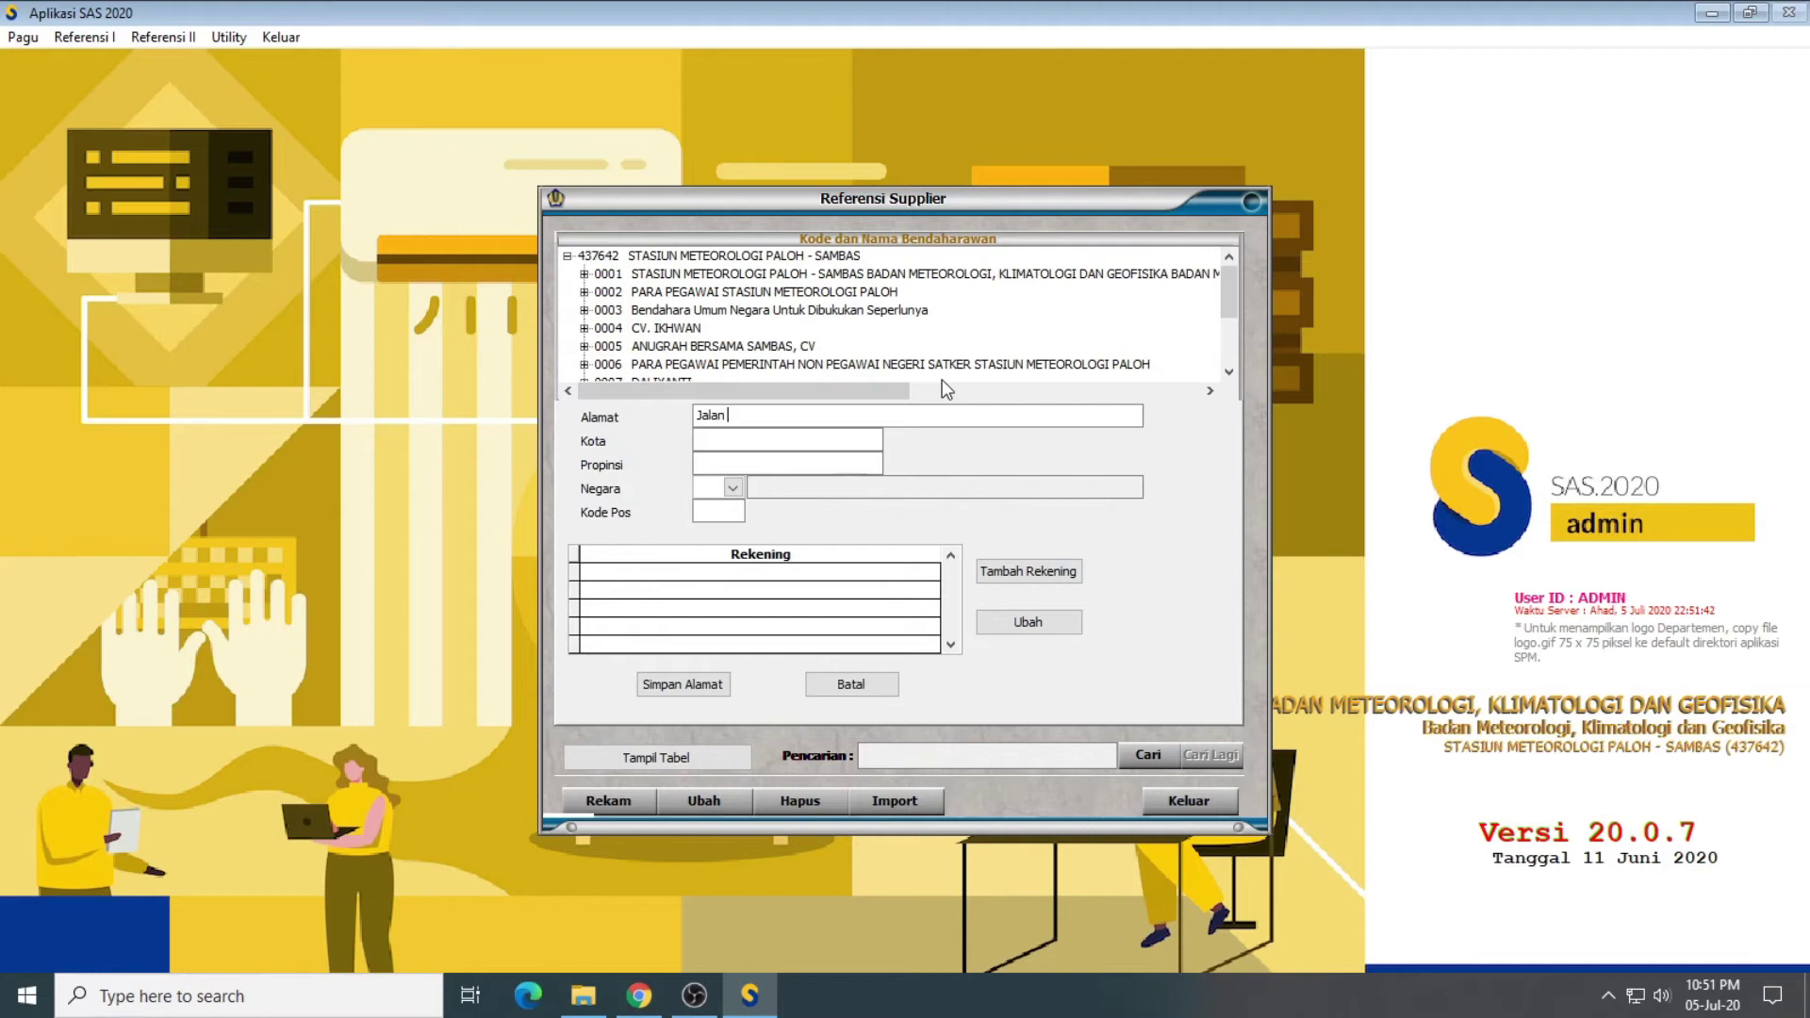
text( Raya Pontianak Km12, Kecamatan Ponti)
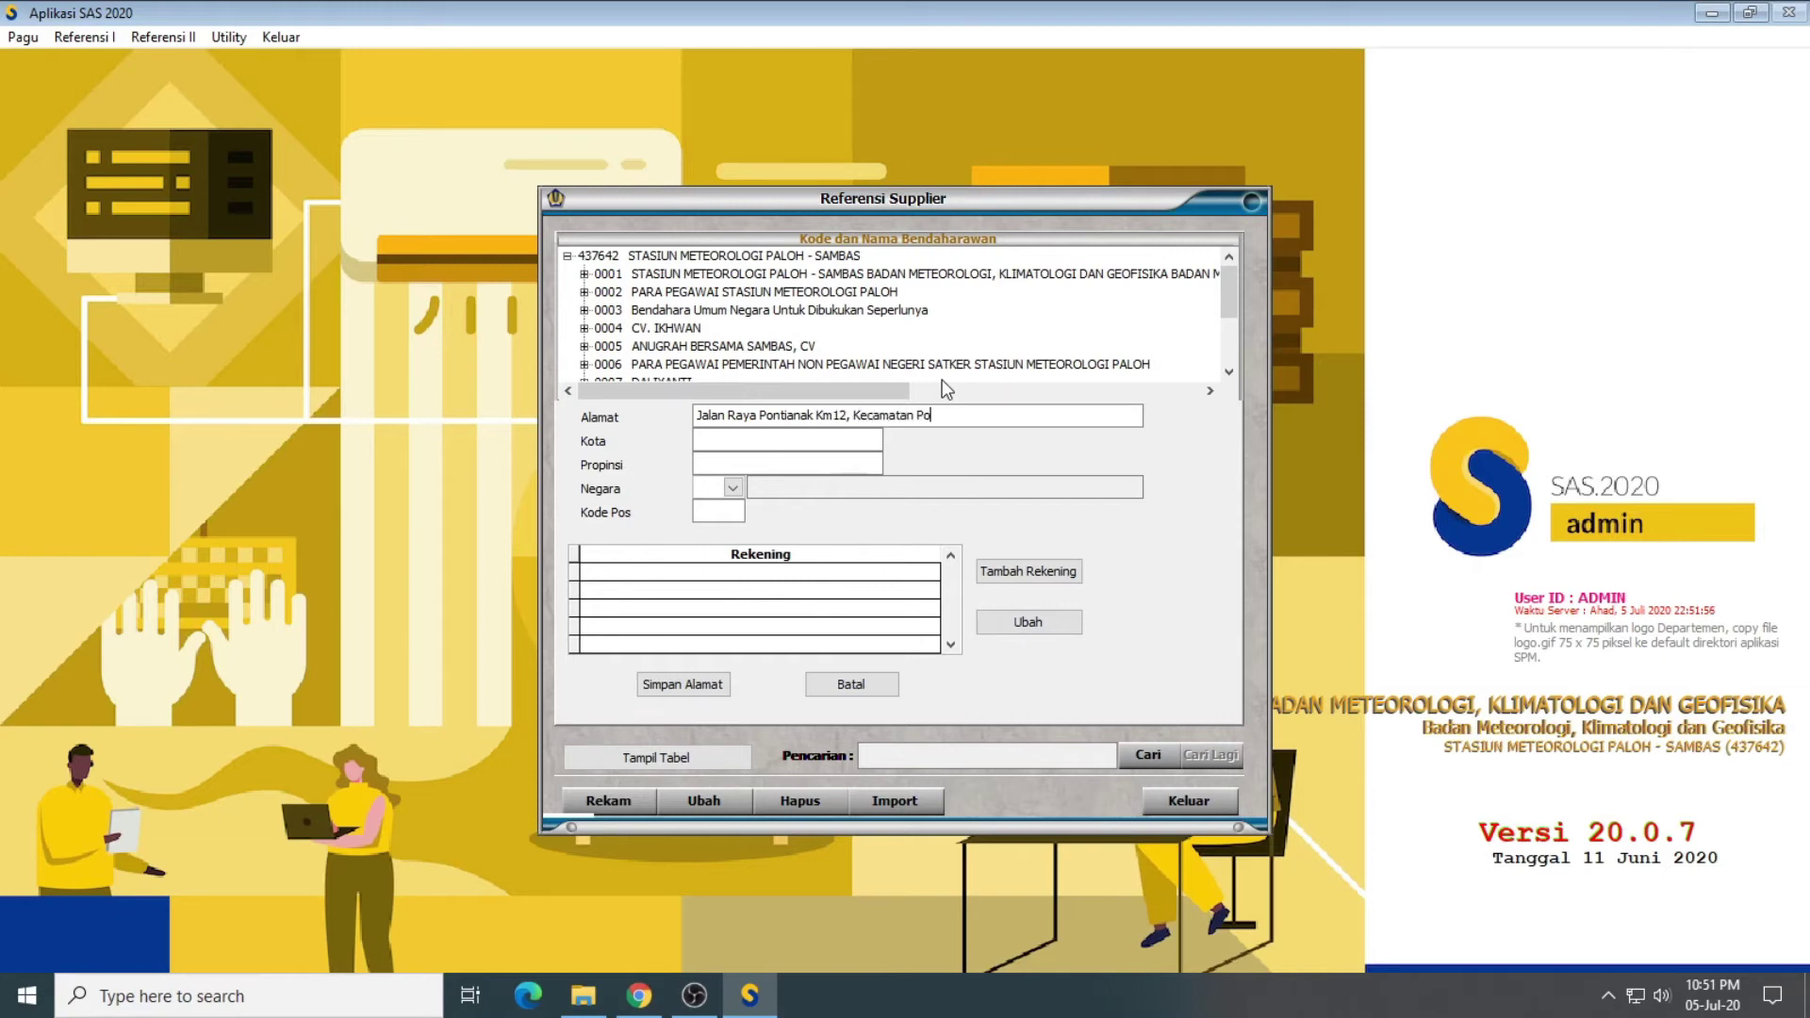
text(anak Utara)
text(Pont)
text(ianak)
key(Tab)
text(Kalimantan )
text(Barat)
text(ID)
key(Tab)
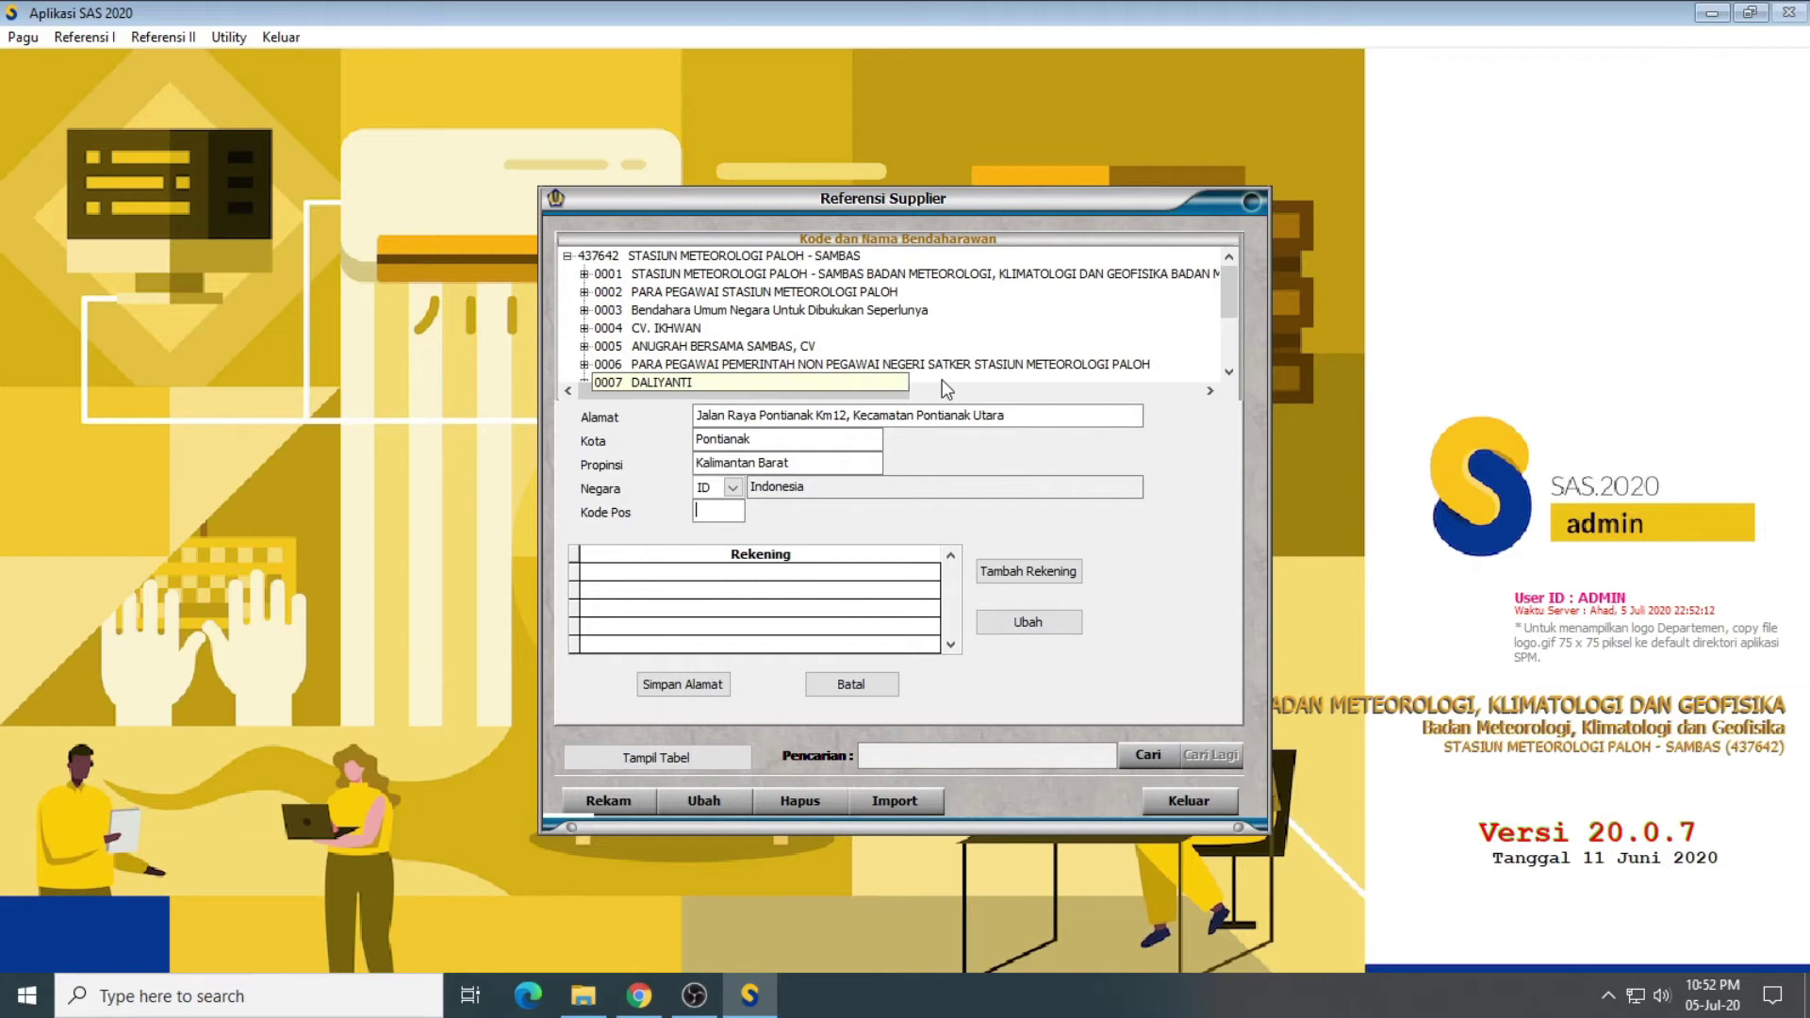
text(79)
key(Return)
key(Return)
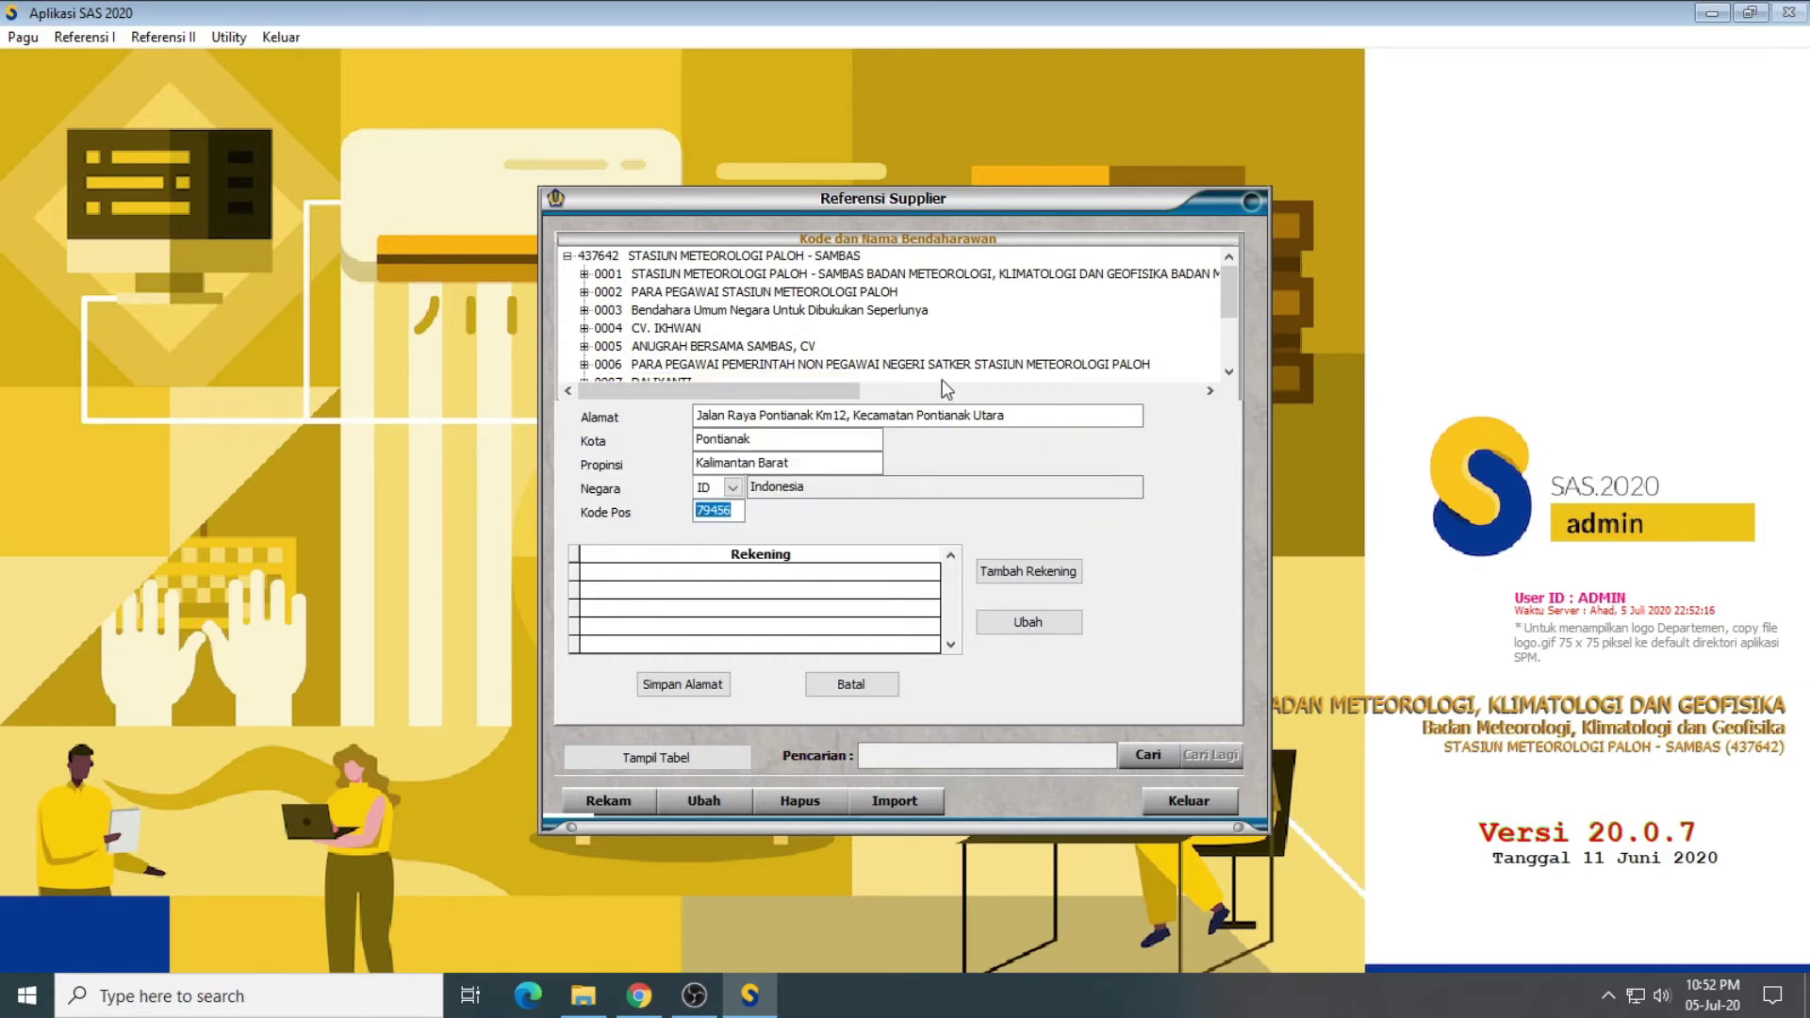
text(466)
key(Tab)
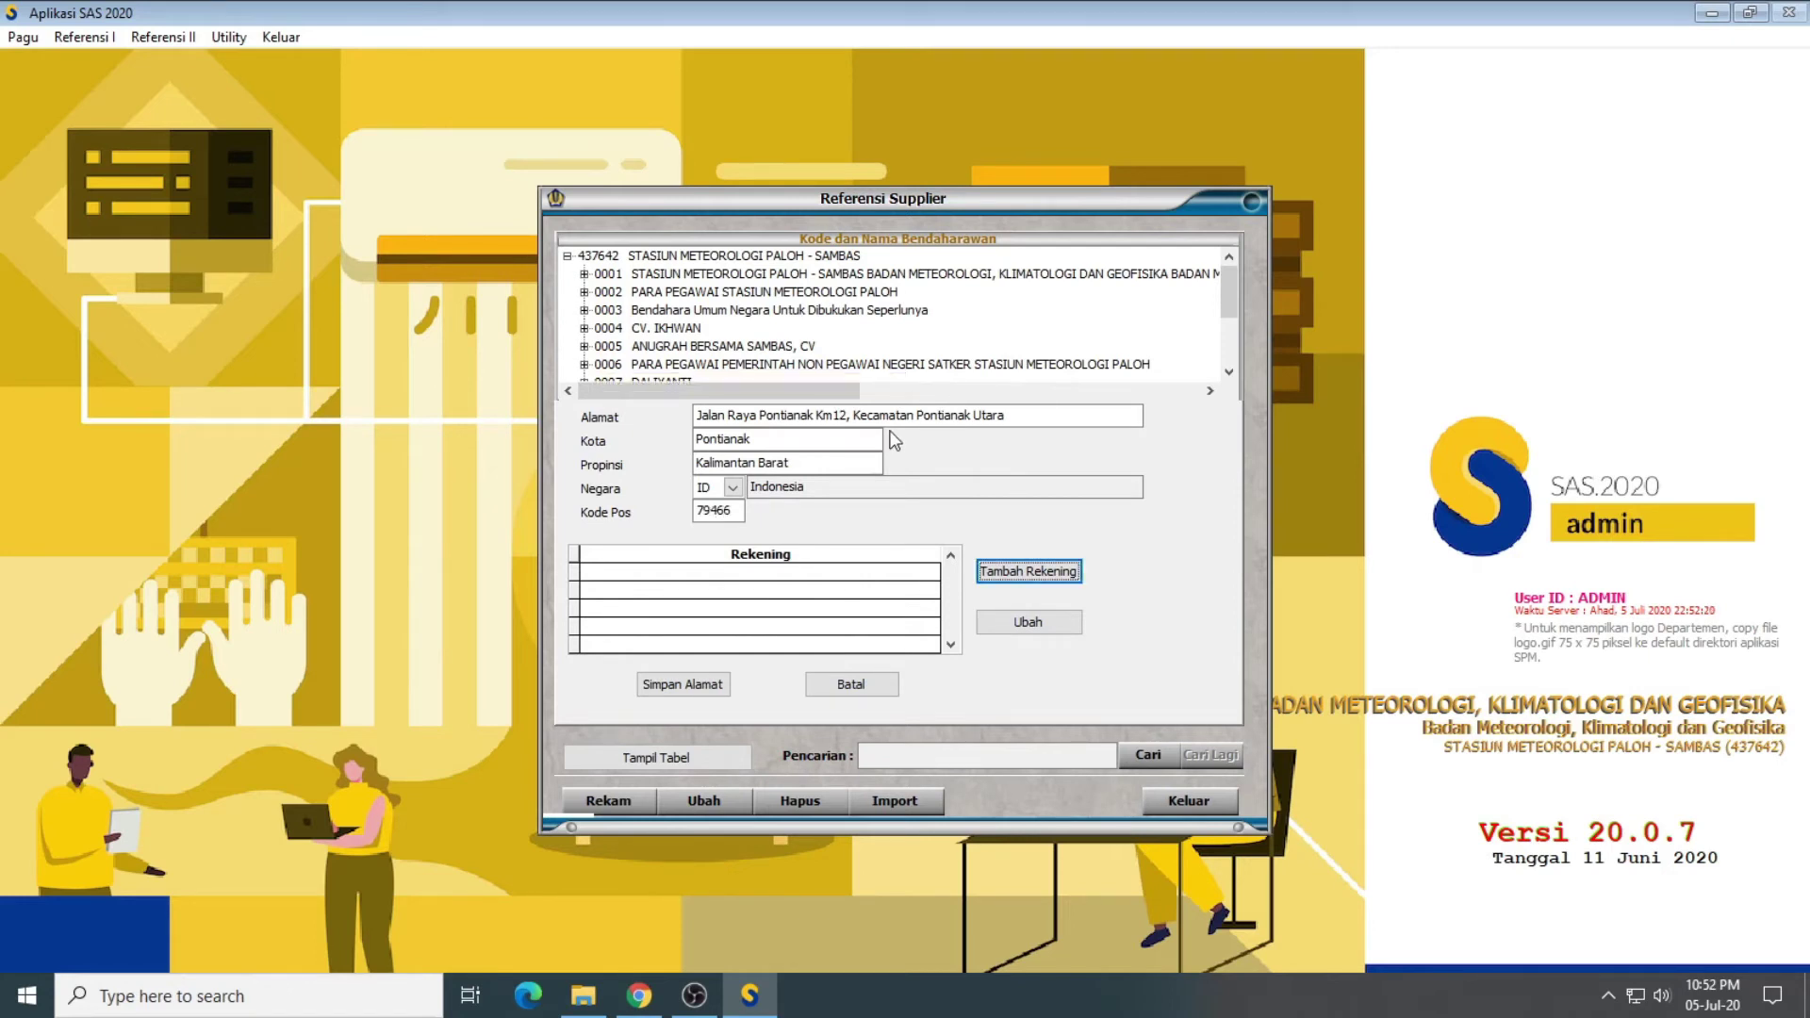
Step: Add and save a BANK MANDIRI branch 0080130C account, name and number TERLAMPIR, location 13 00
click(1038, 571)
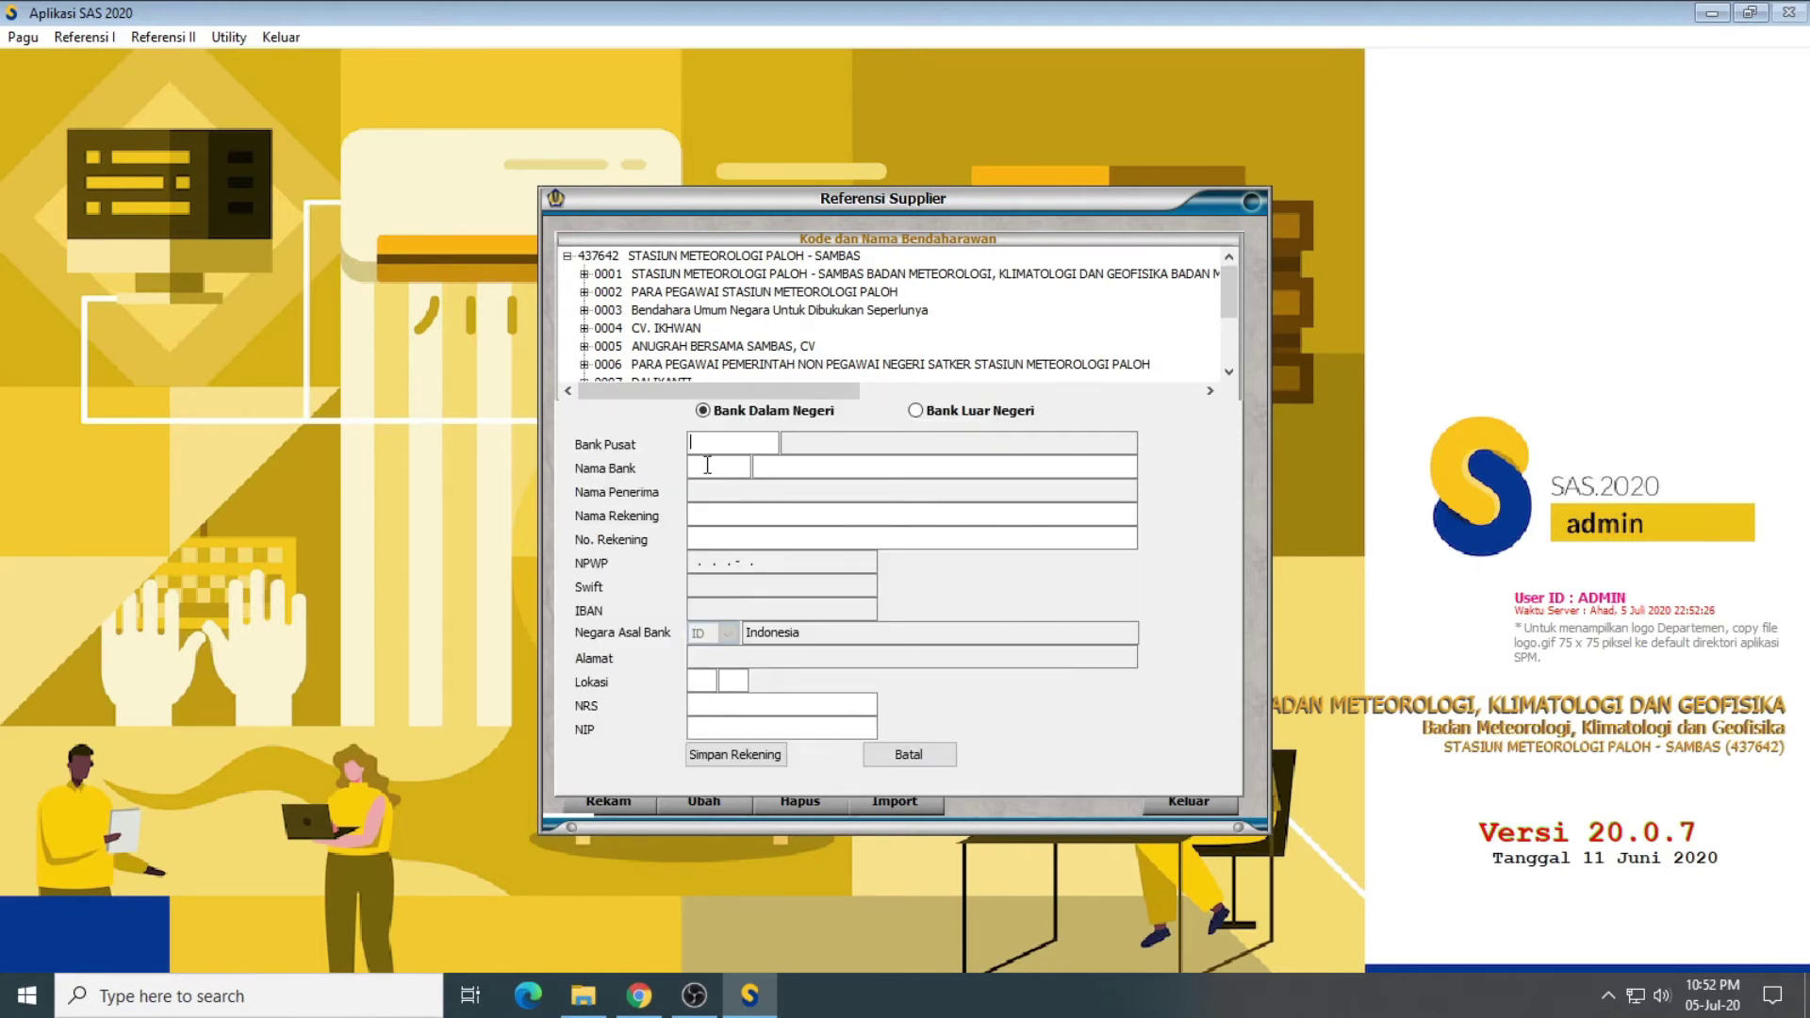
click(707, 465)
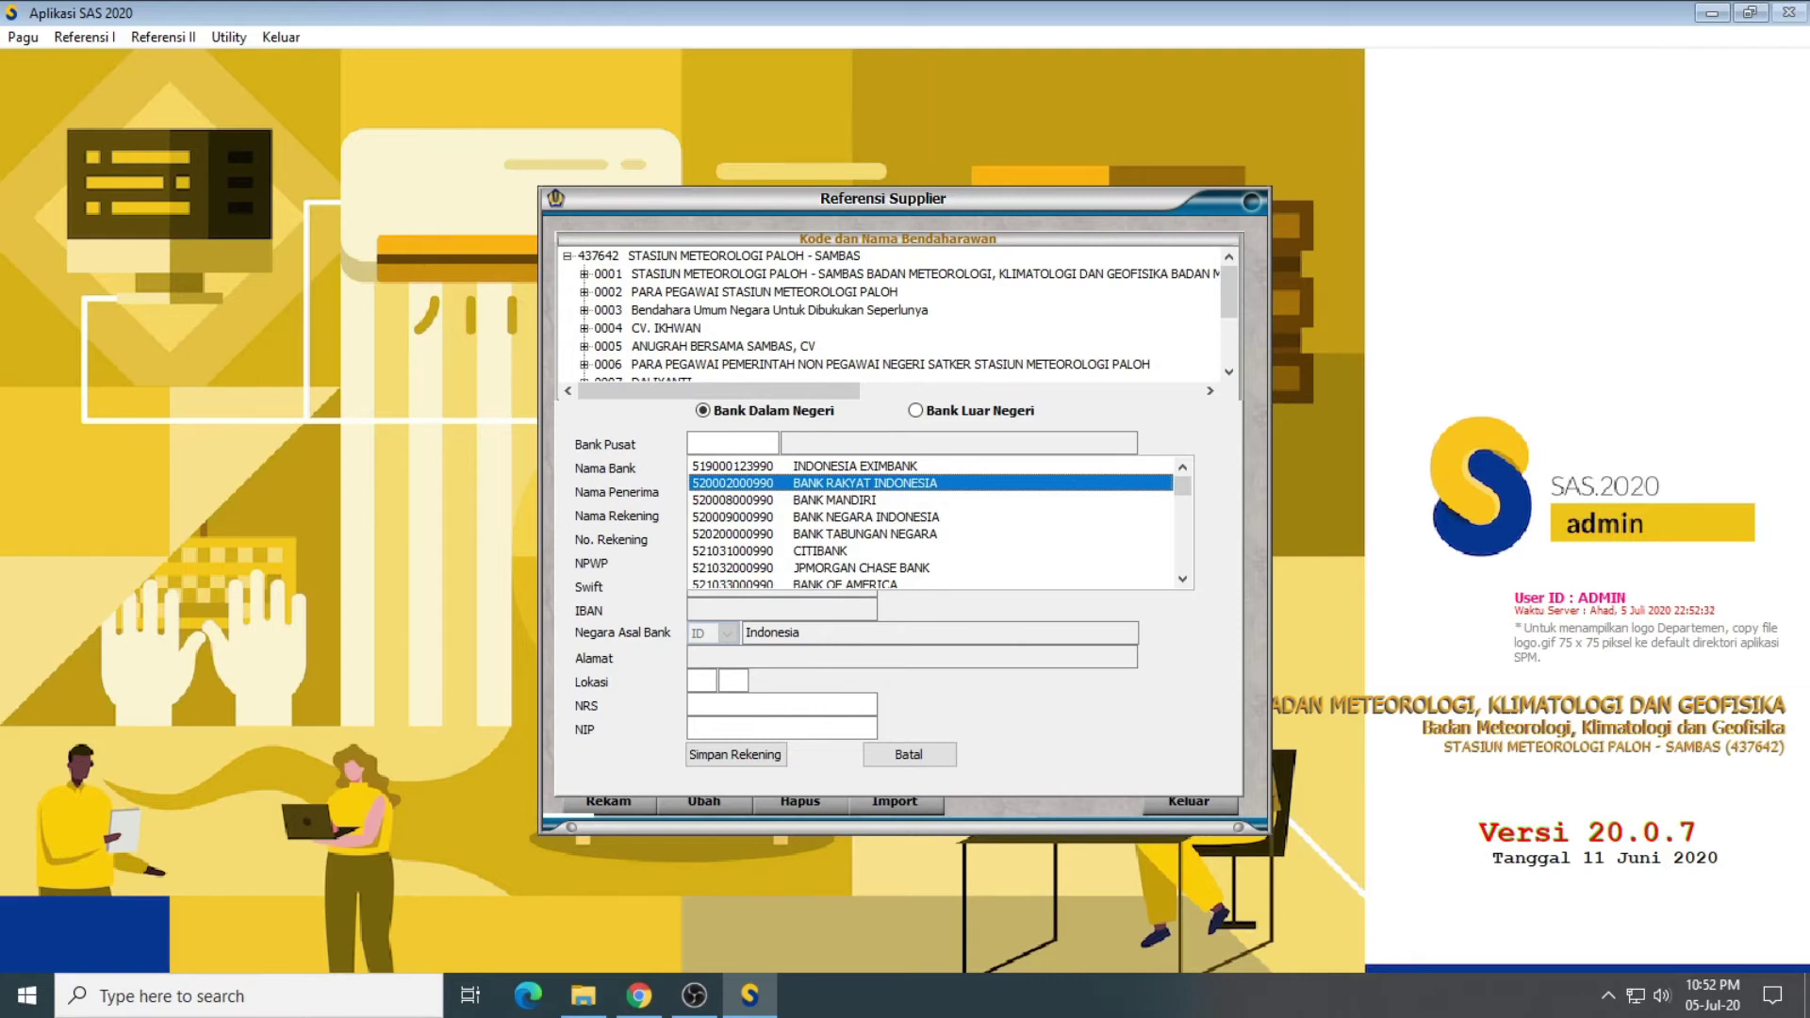
click(834, 500)
key(Return)
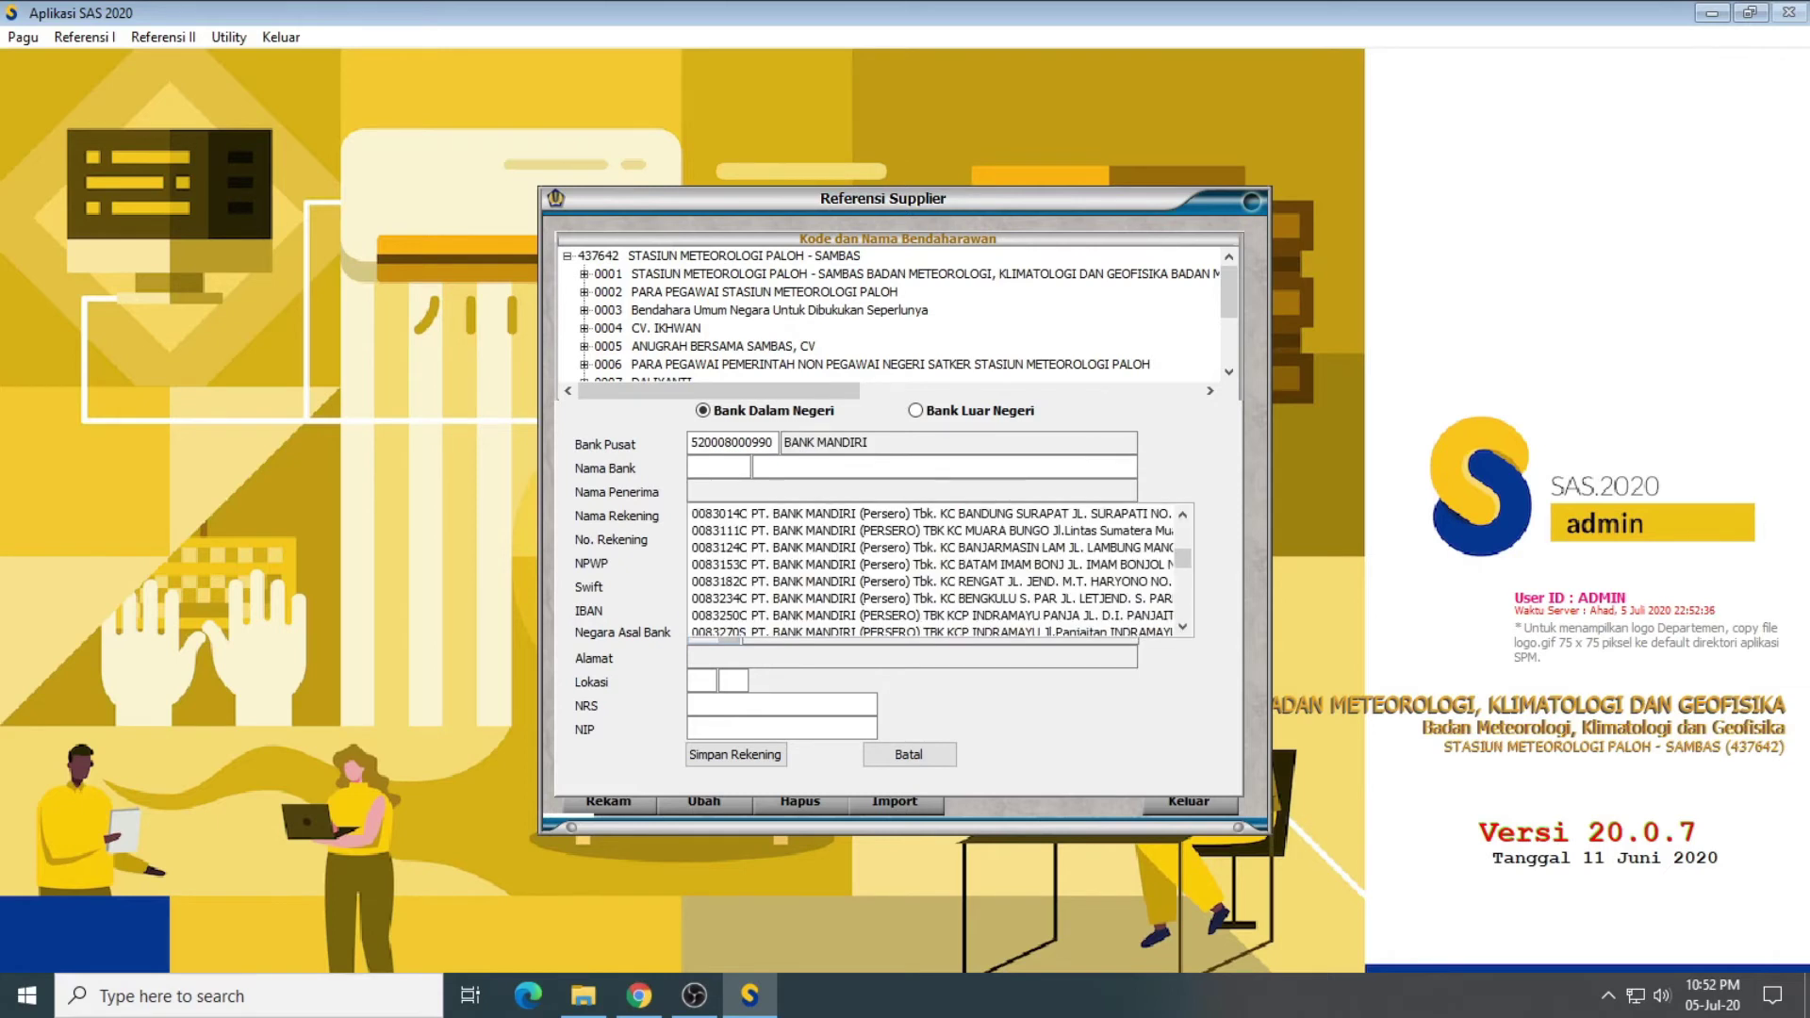
key(Down)
key(Down)
key(Down)
key(Down)
key(Down)
key(Down)
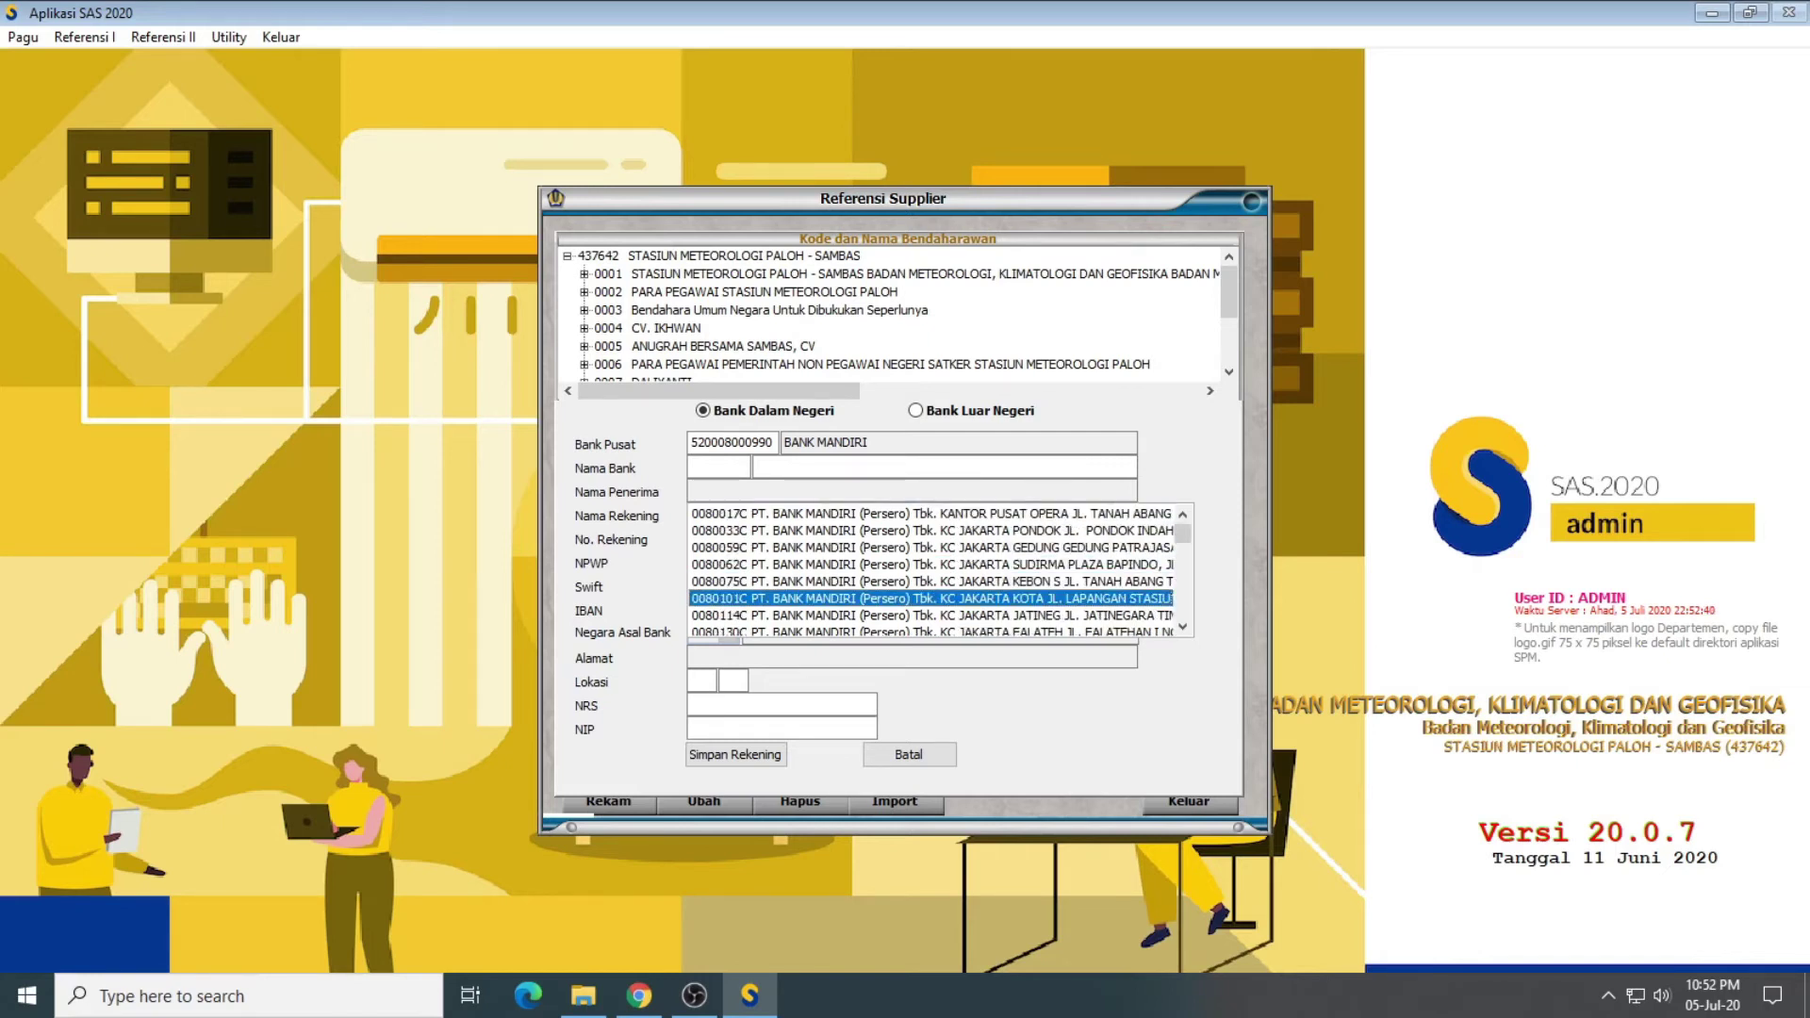
key(Down)
key(Down)
key(Return)
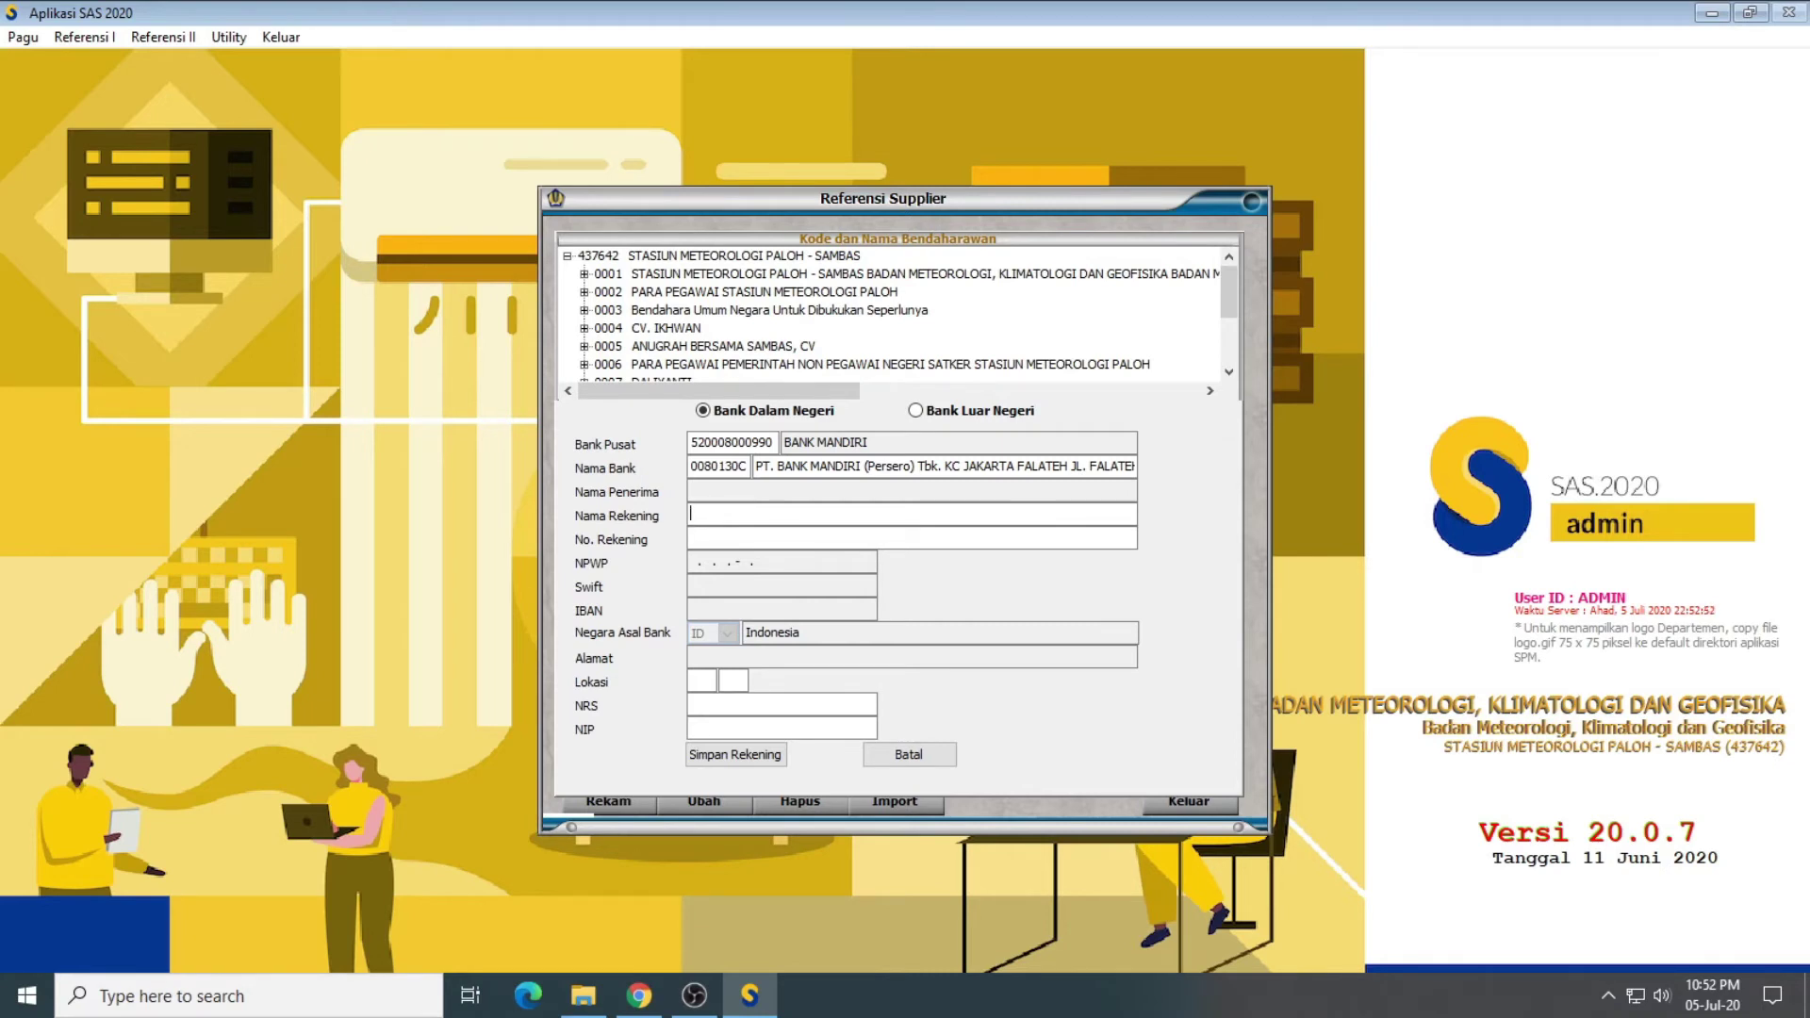
text(TER)
text(LAMPIR)
text(TERLAMPIR)
text(13)
text(00)
click(739, 755)
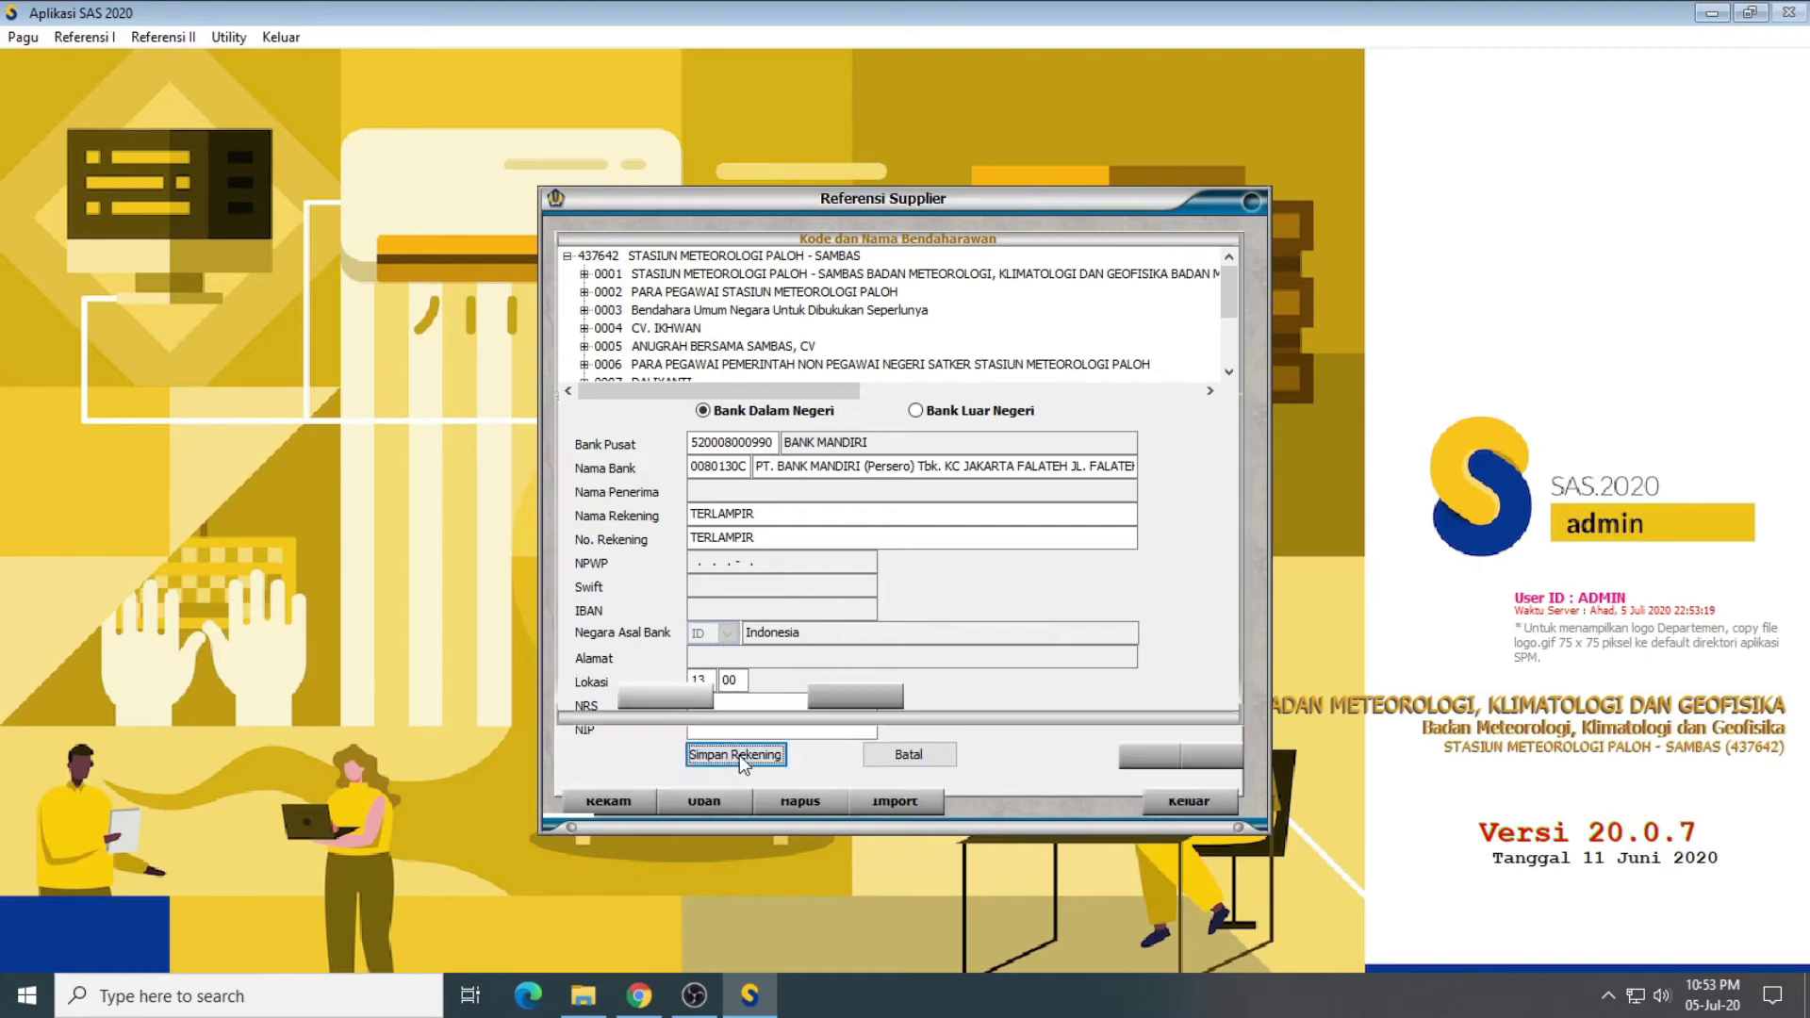
Step: Save the address with its account and the new supplier record, then close the form
click(671, 686)
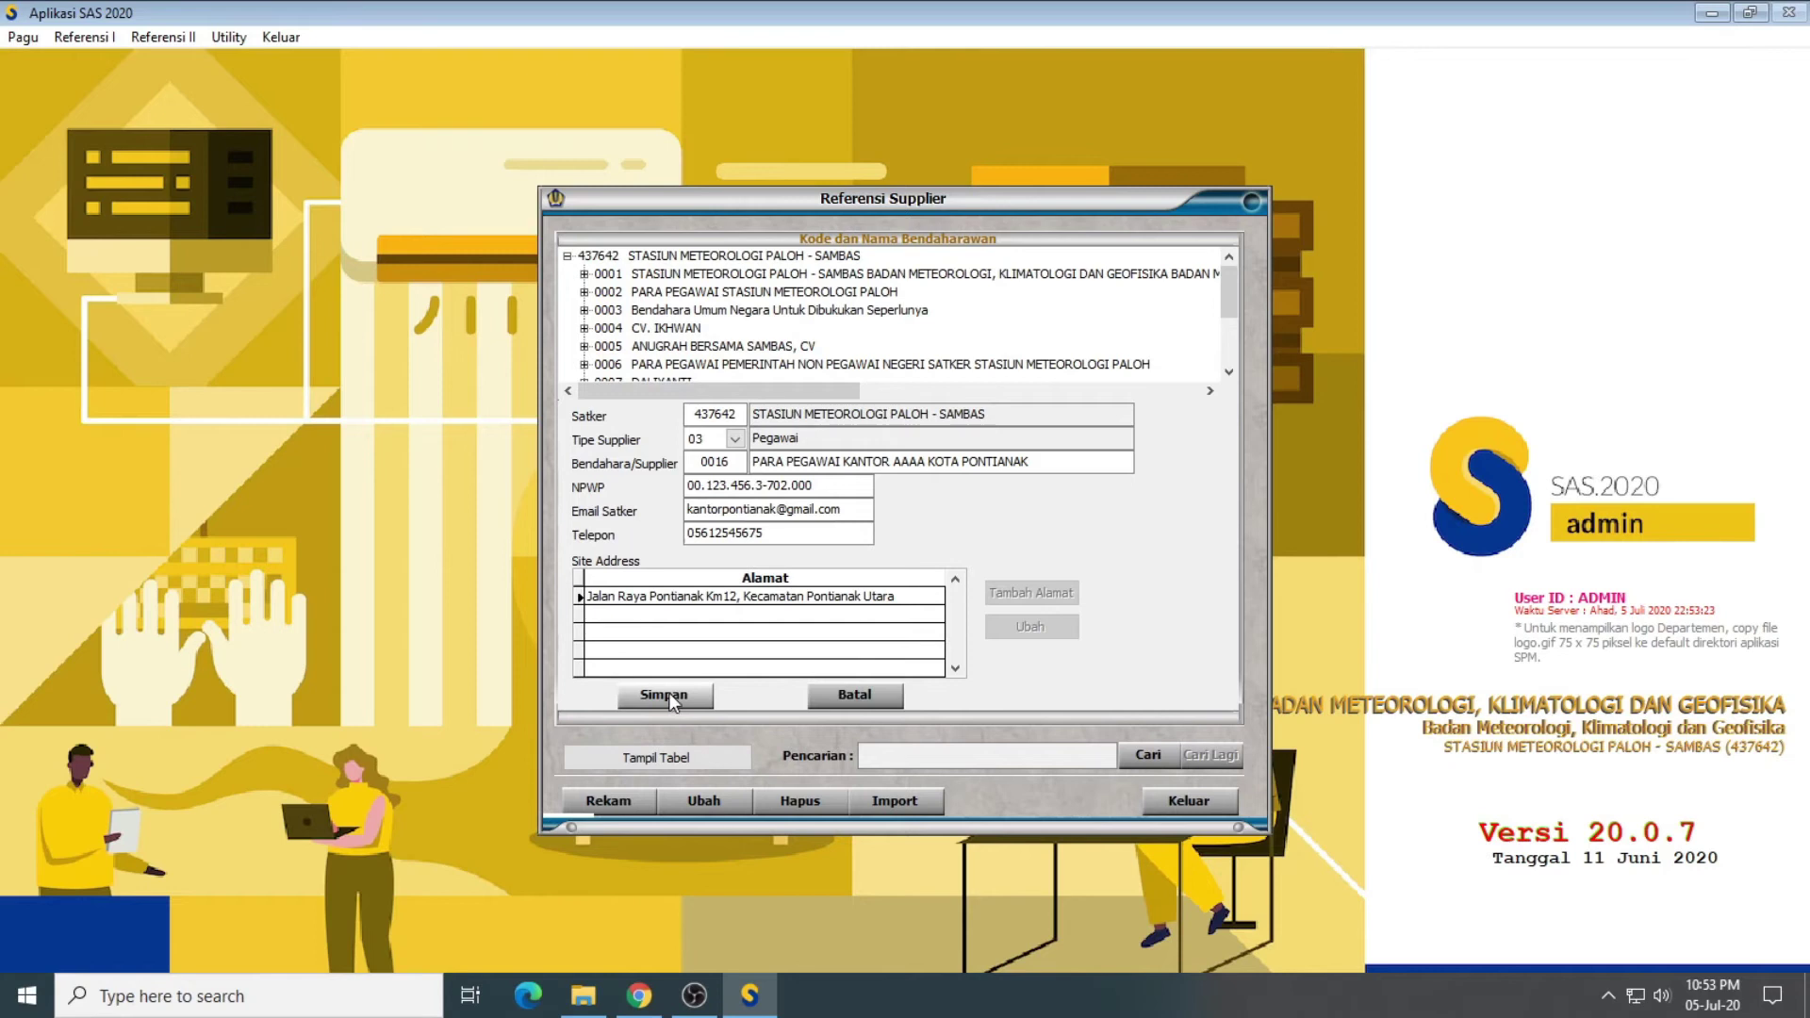
click(670, 692)
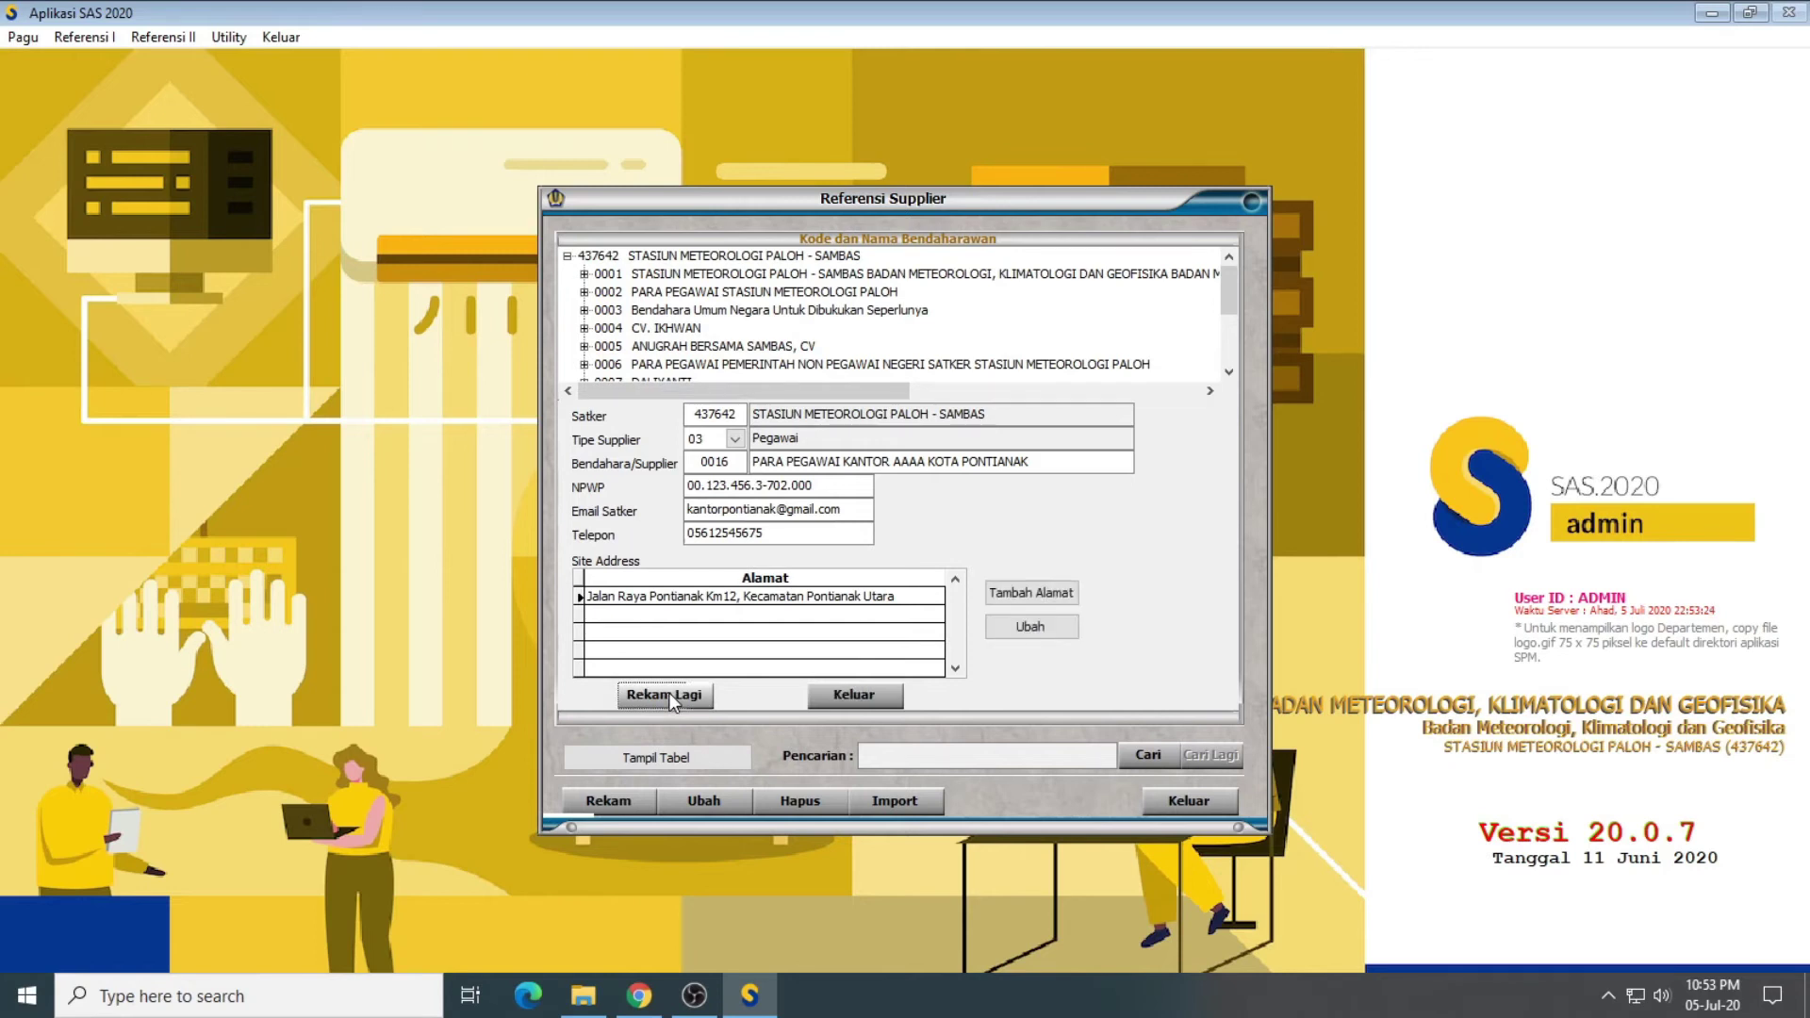
click(854, 696)
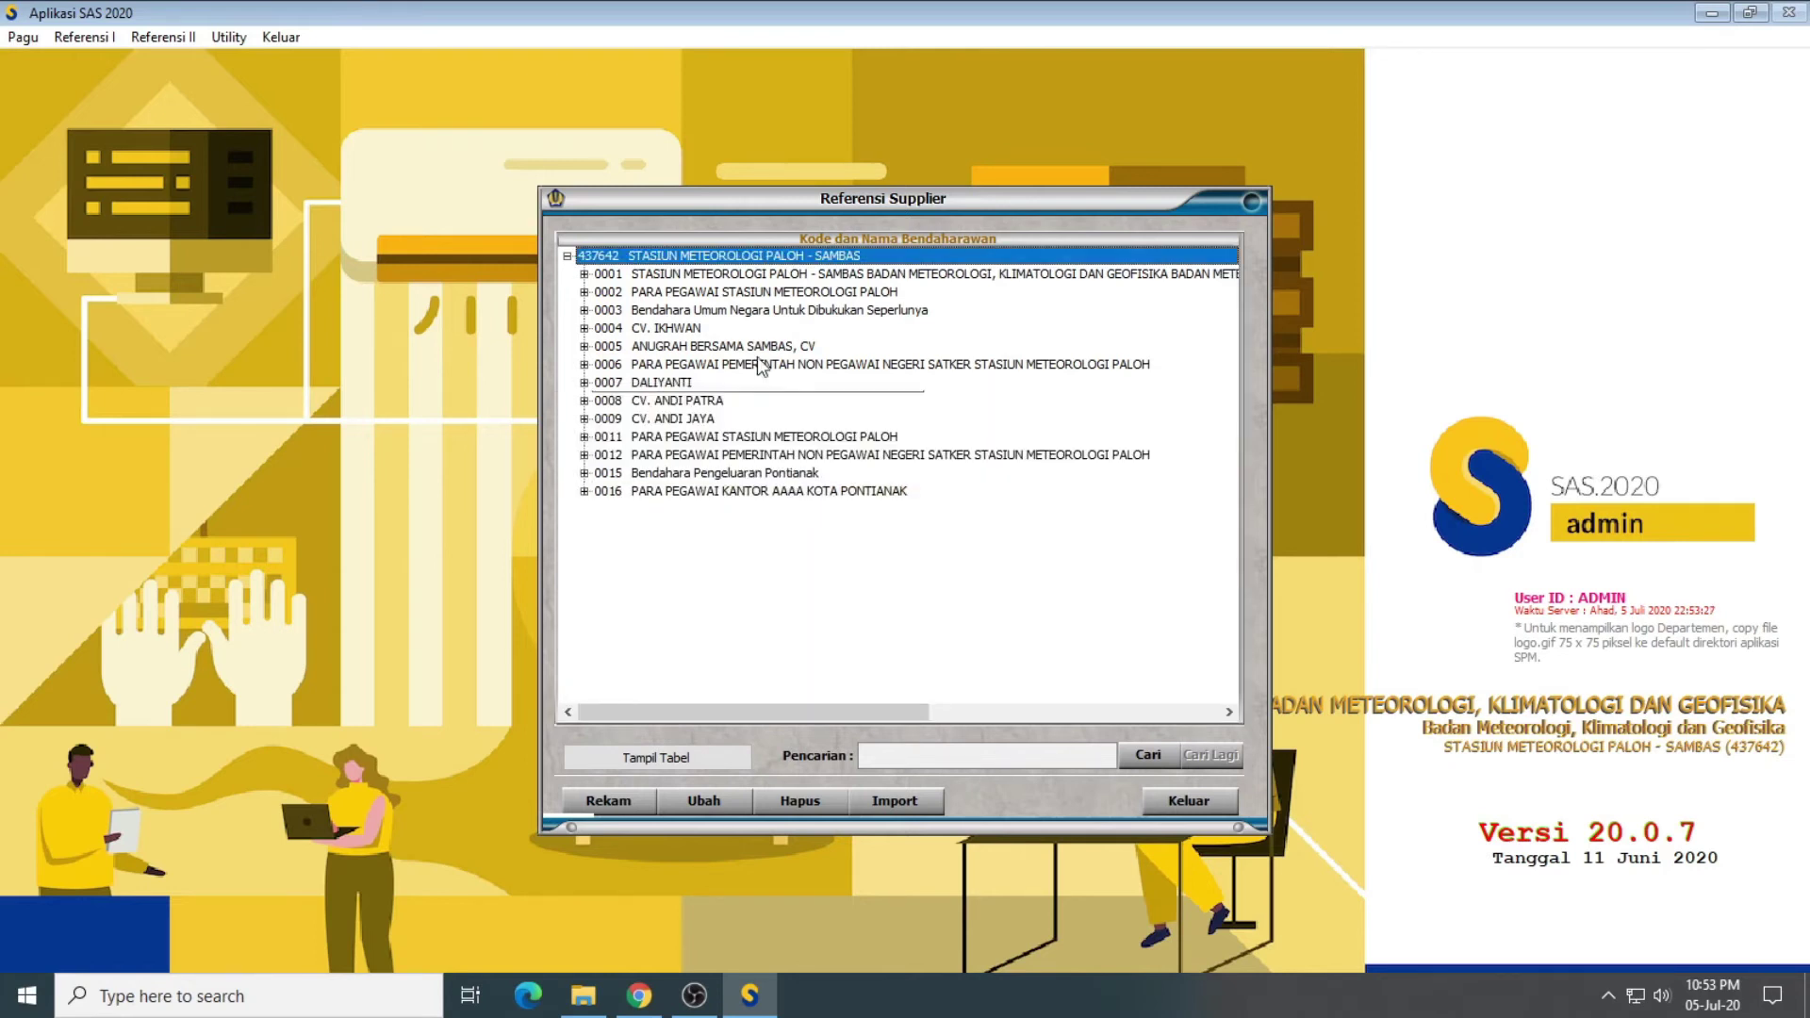
Step: Expand supplier 0016 and its address to confirm the TERLAMPIR account, then collapse it
click(585, 492)
click(601, 510)
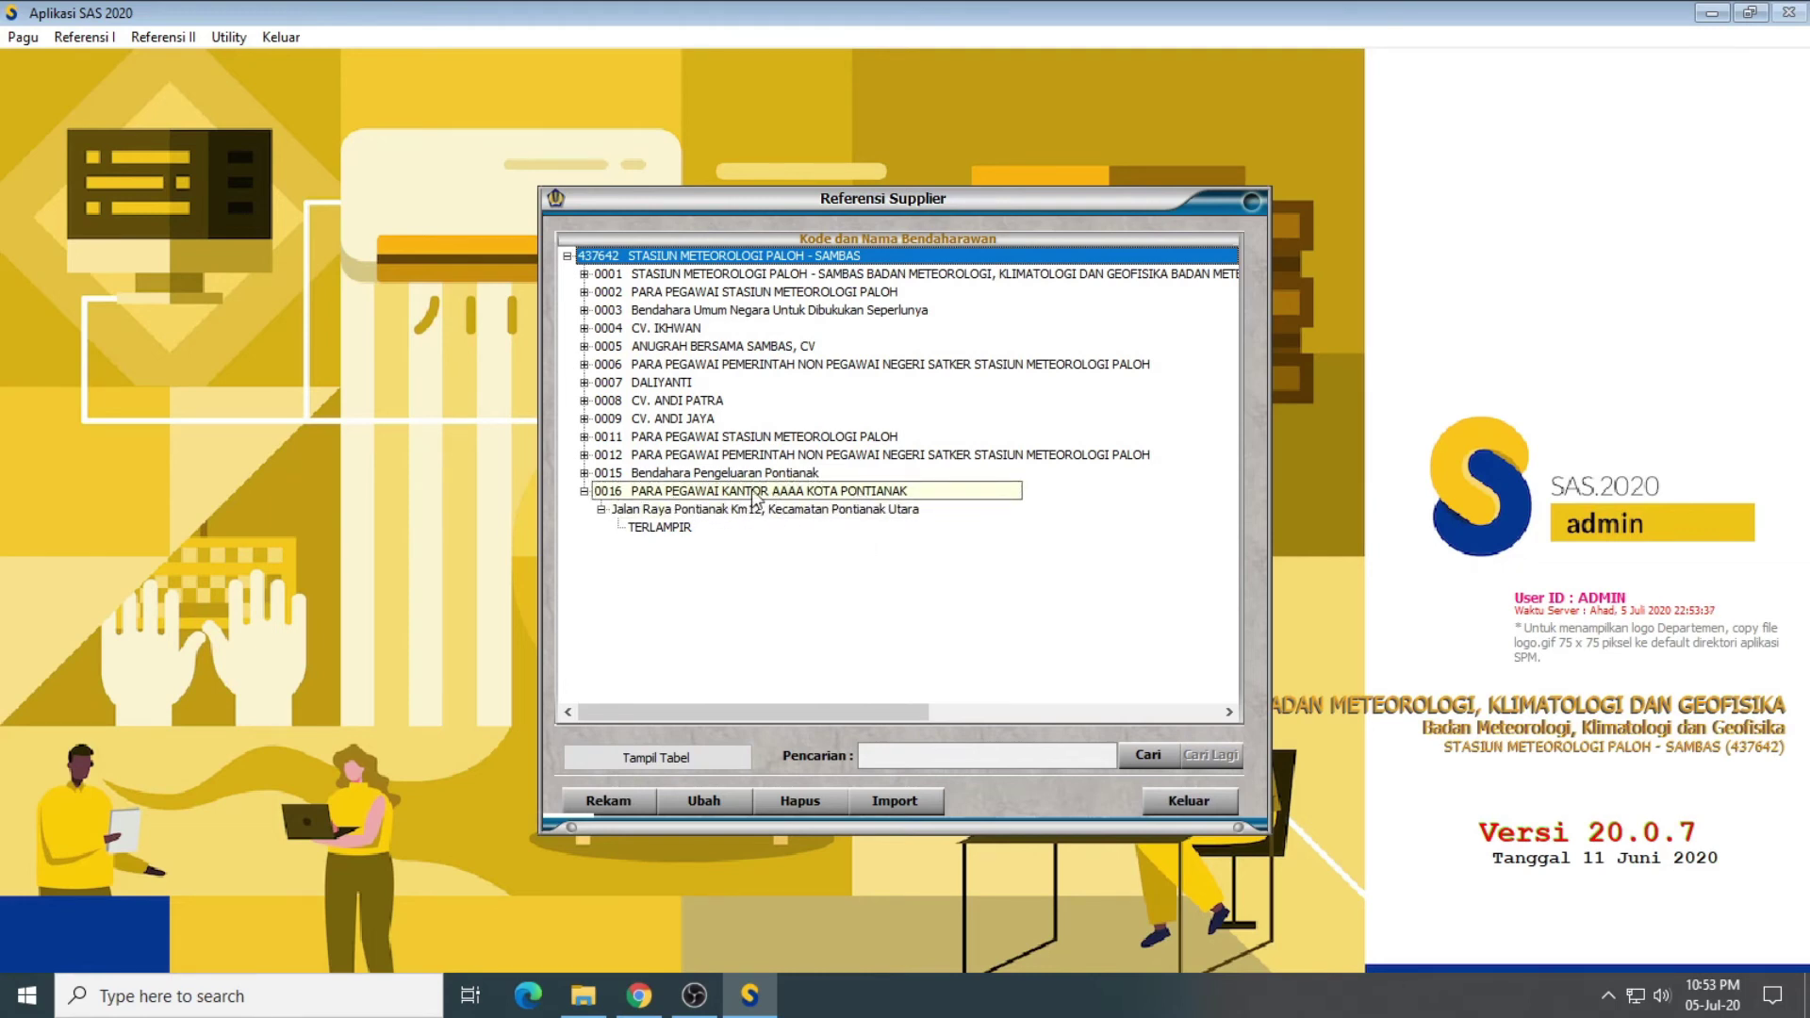
click(584, 493)
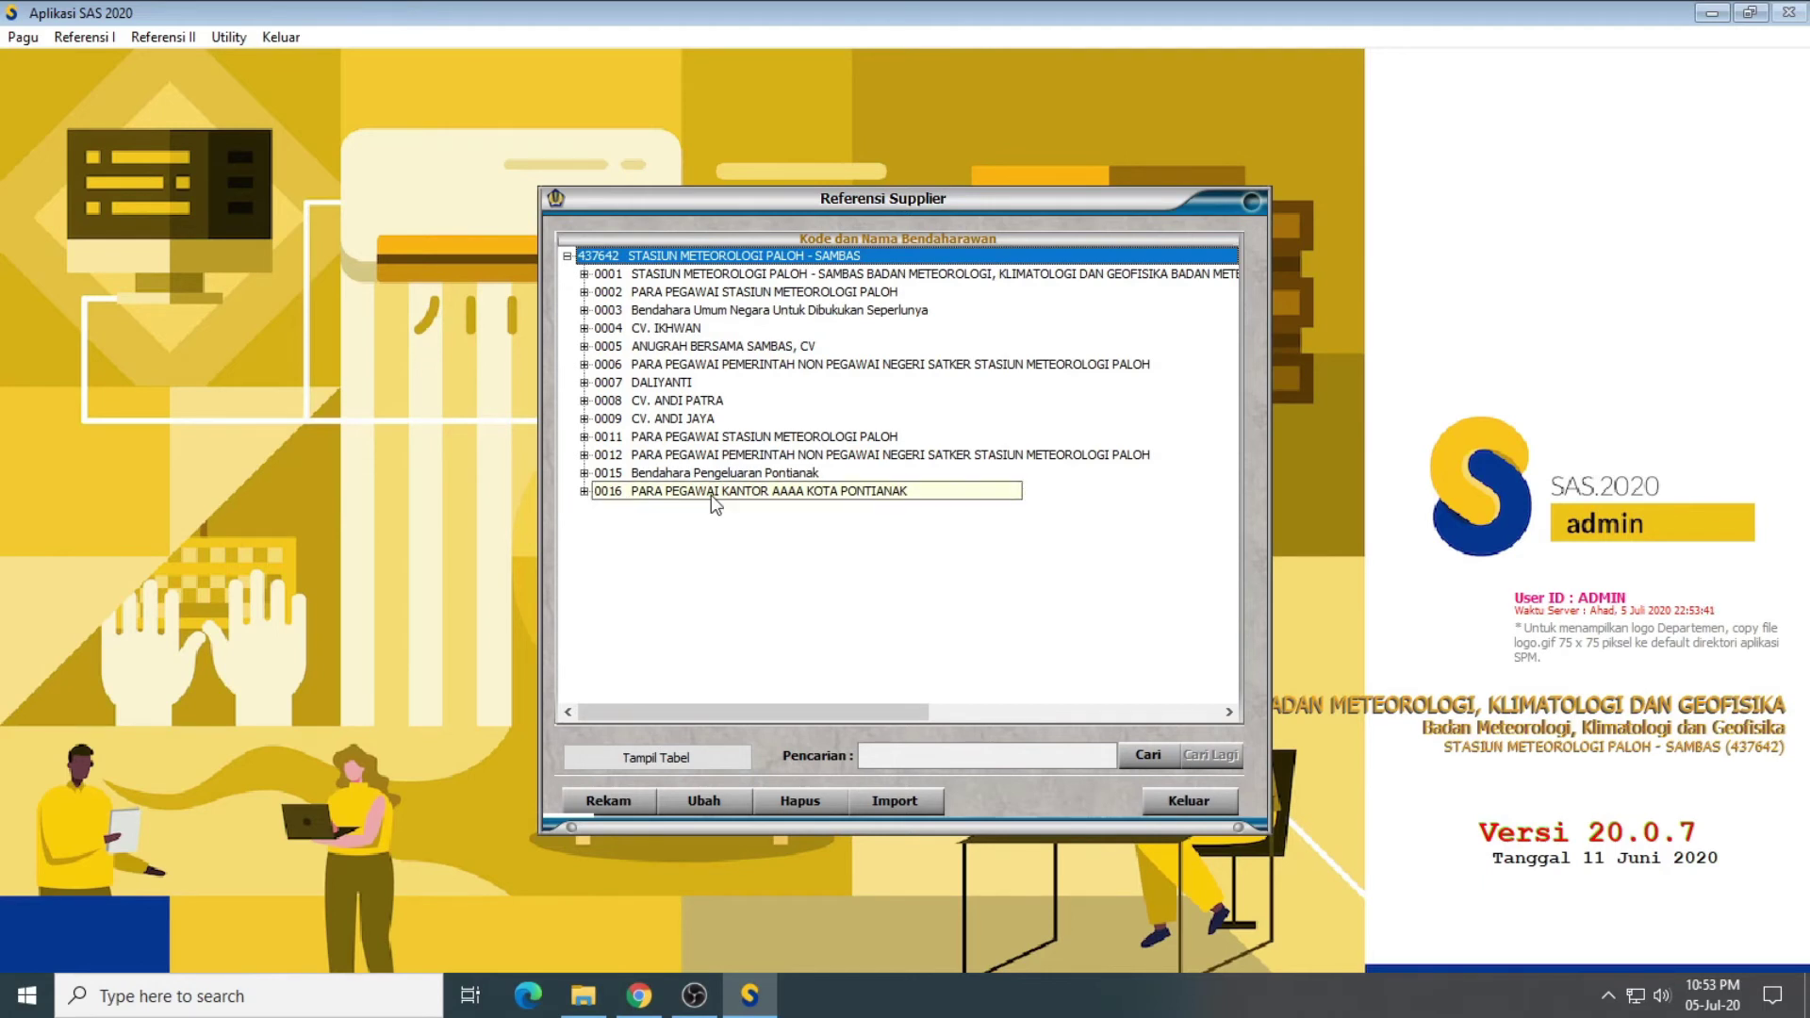
Step: Start a new supplier record of type 06 Penerusan Pinjaman
click(609, 804)
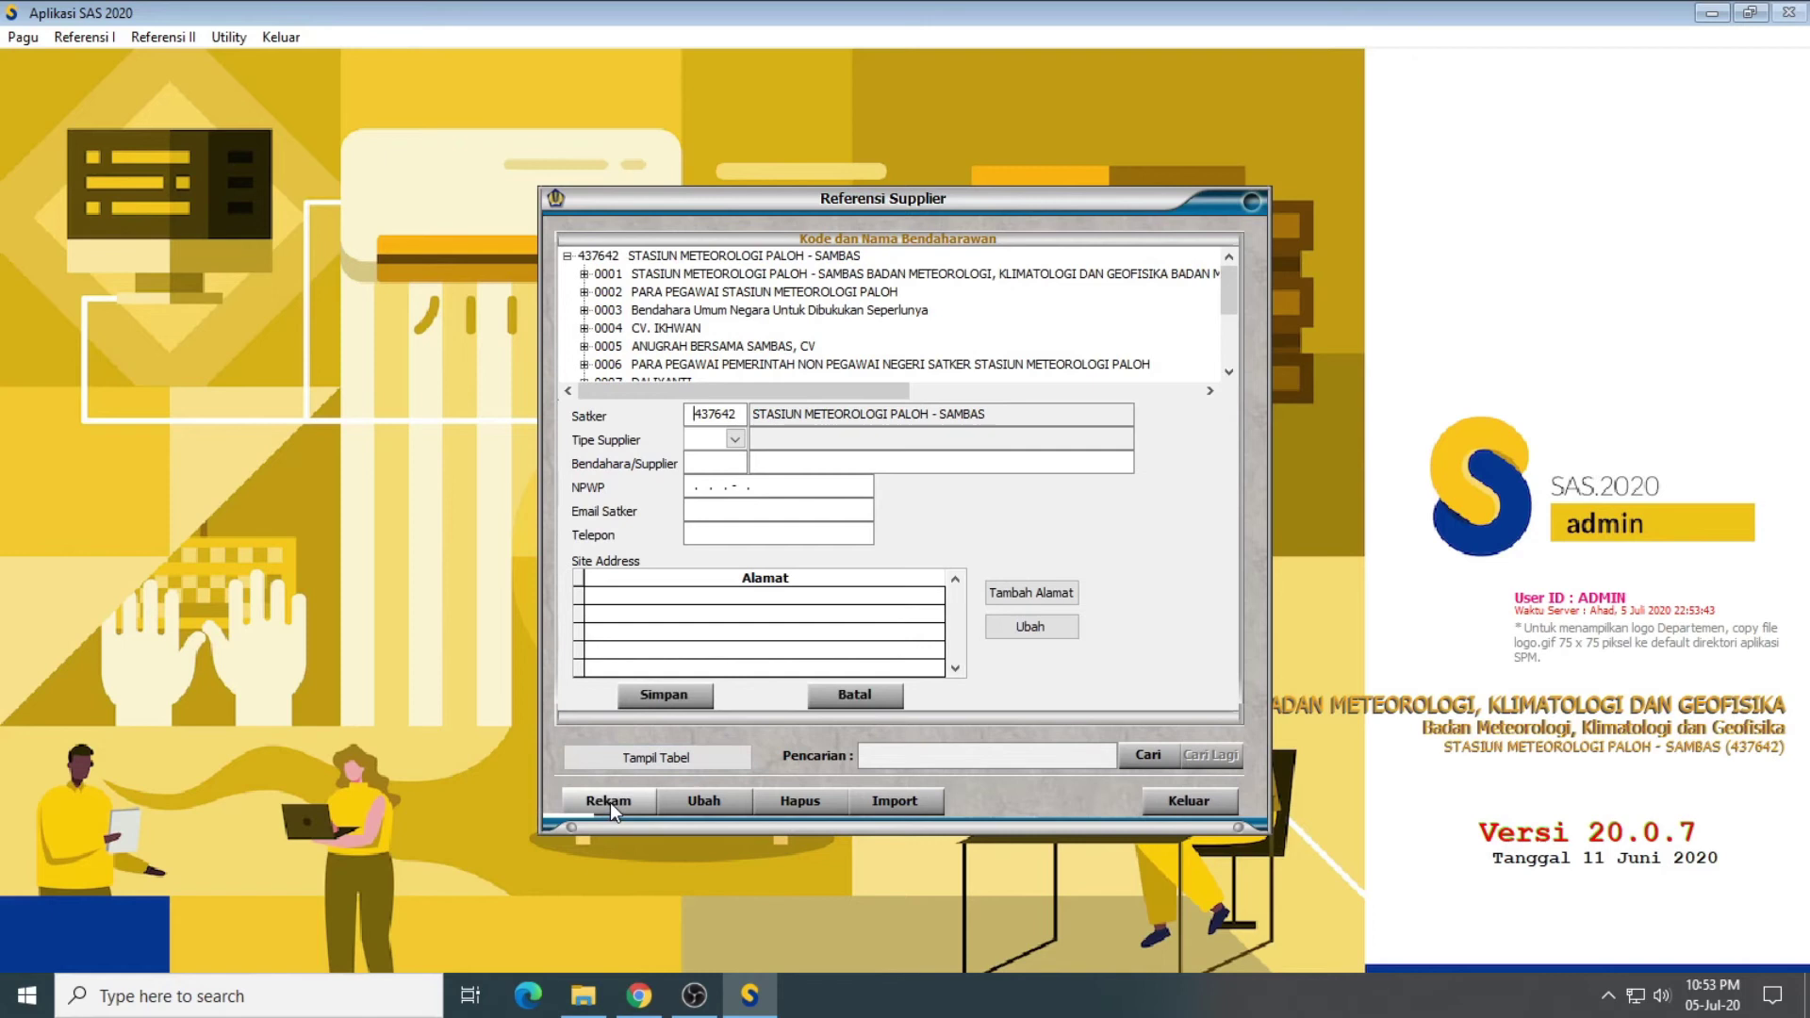
click(734, 439)
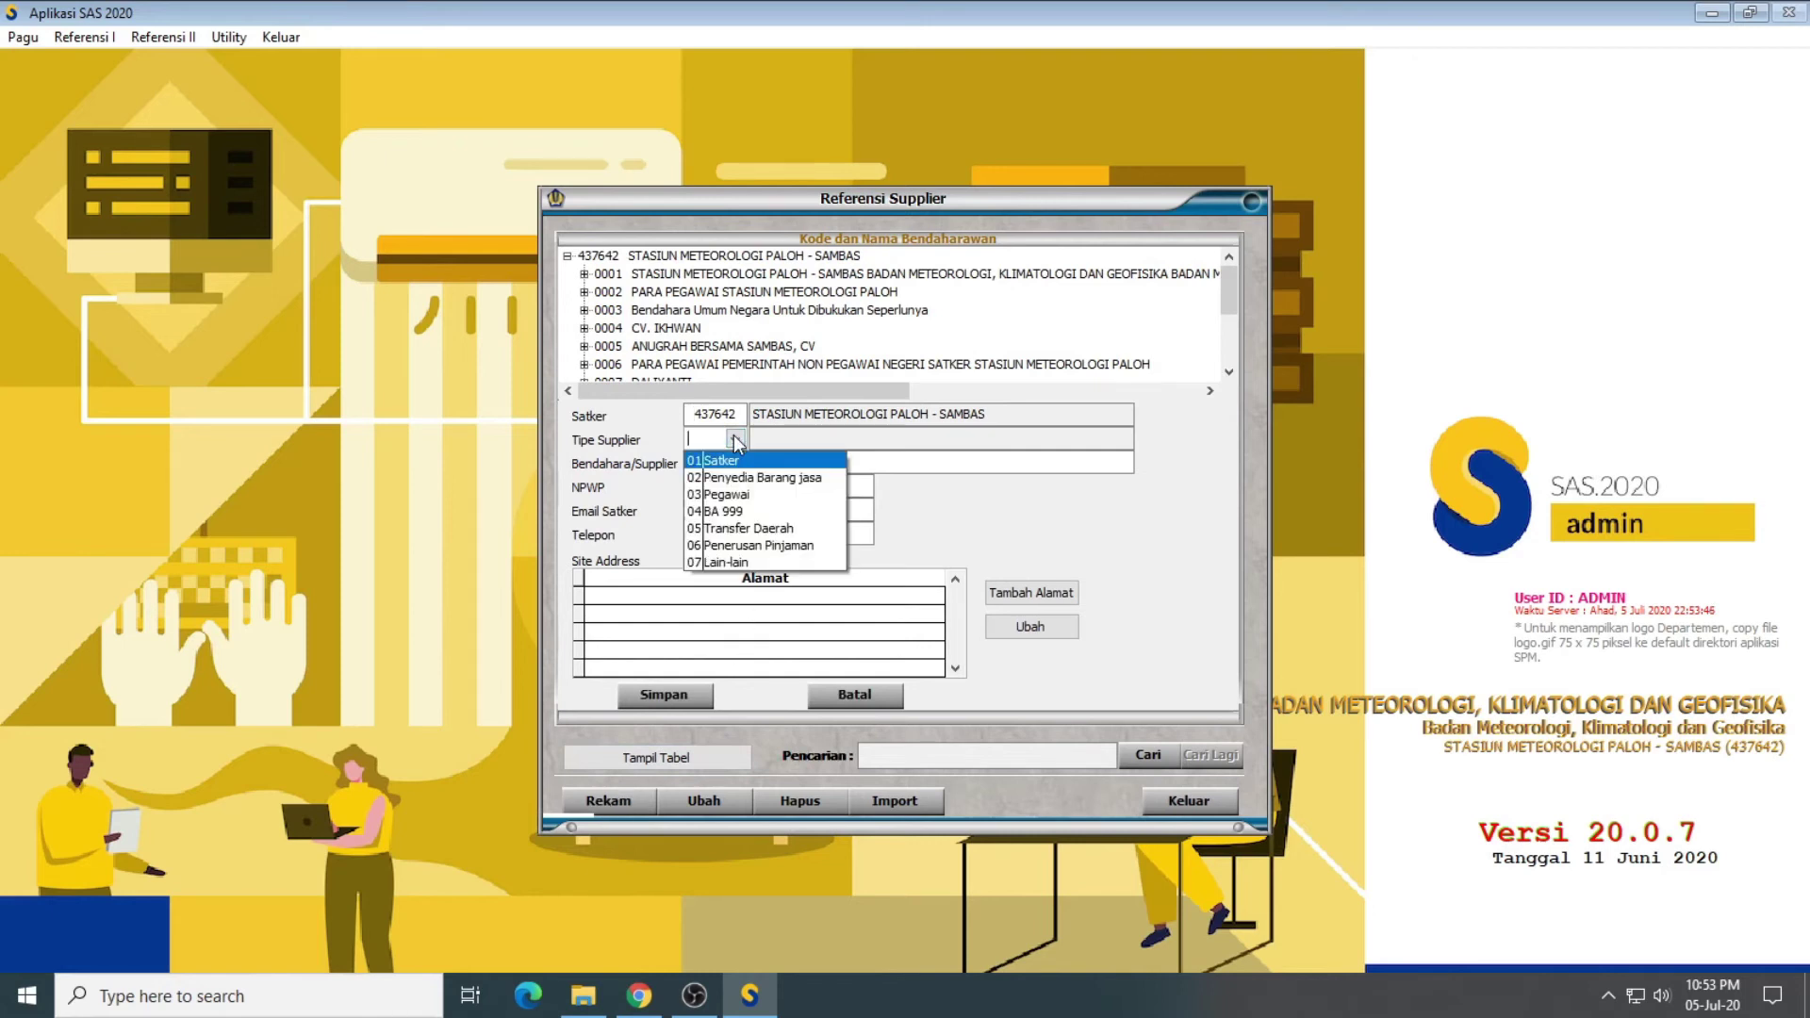
click(728, 545)
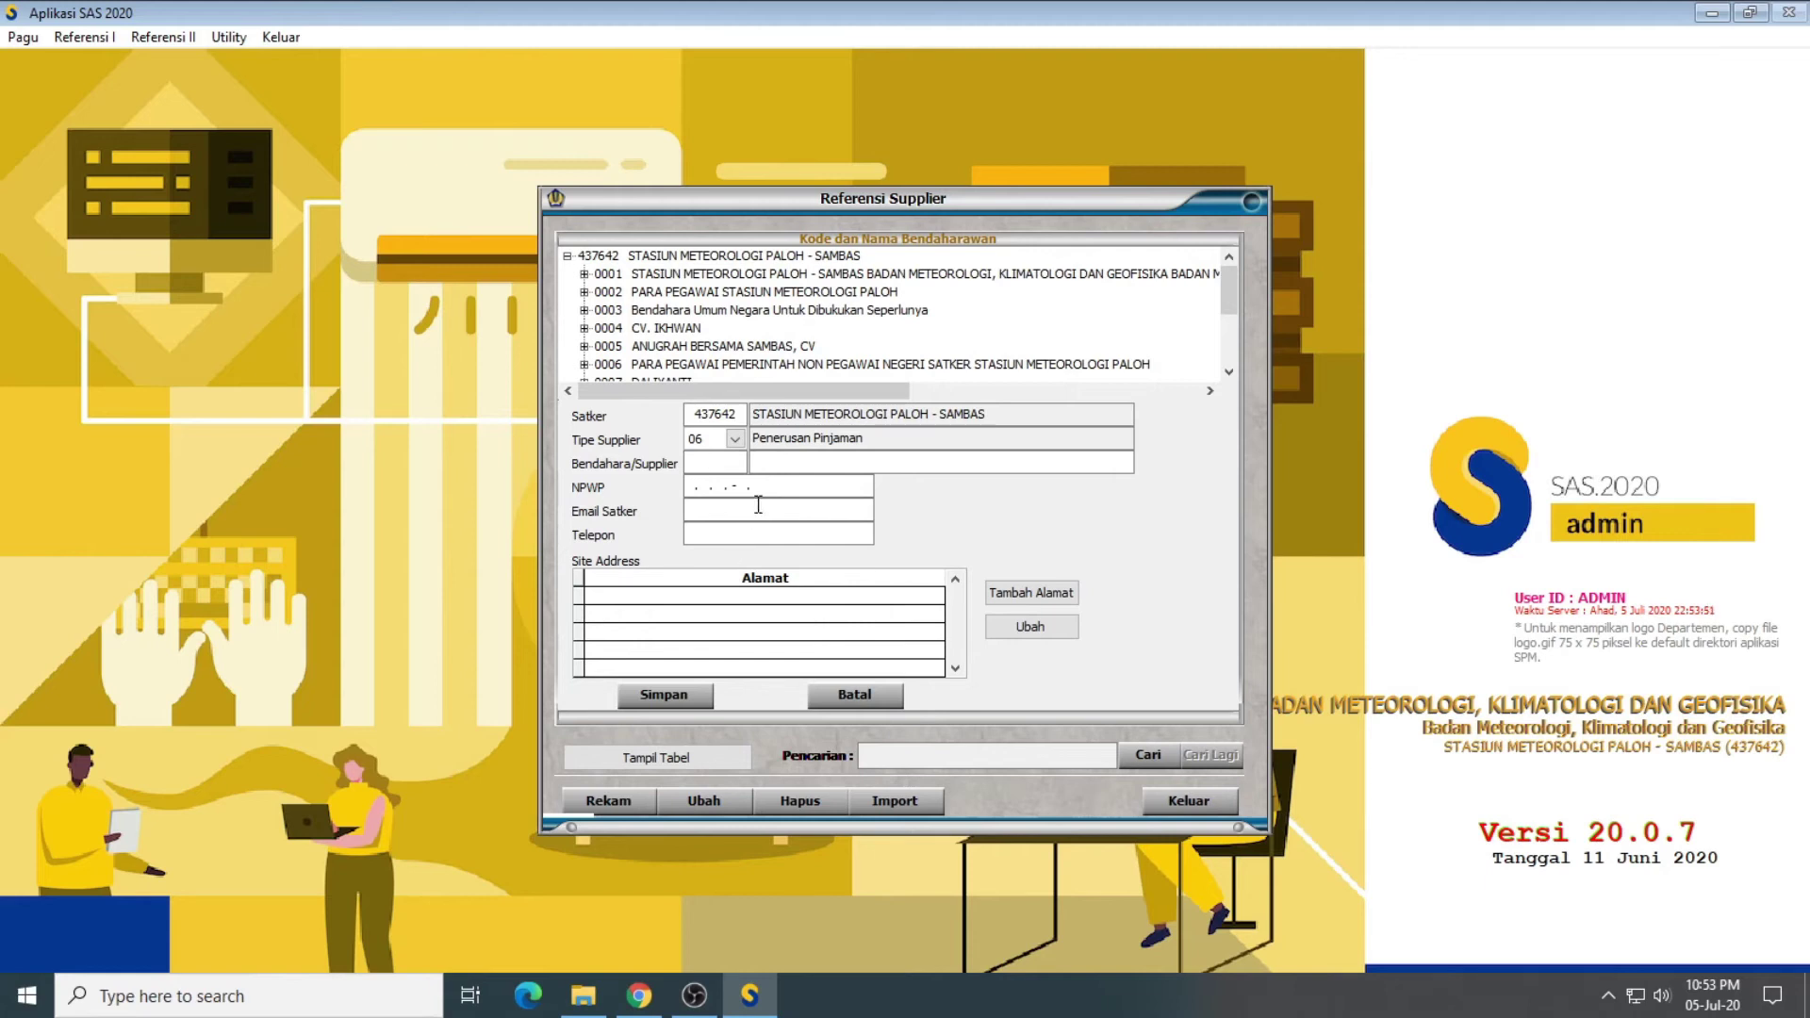
Step: Enter code 0017, name PARA PEGAWAI PEMERINTAH NON PEGAWAI NEGERI, plus the NPWP, e-mail and phone number
text(00)
text(1)
text(7)
text(PA)
text(RA PEGA)
text(WAI)
text( PEMERINTA)
text(H N)
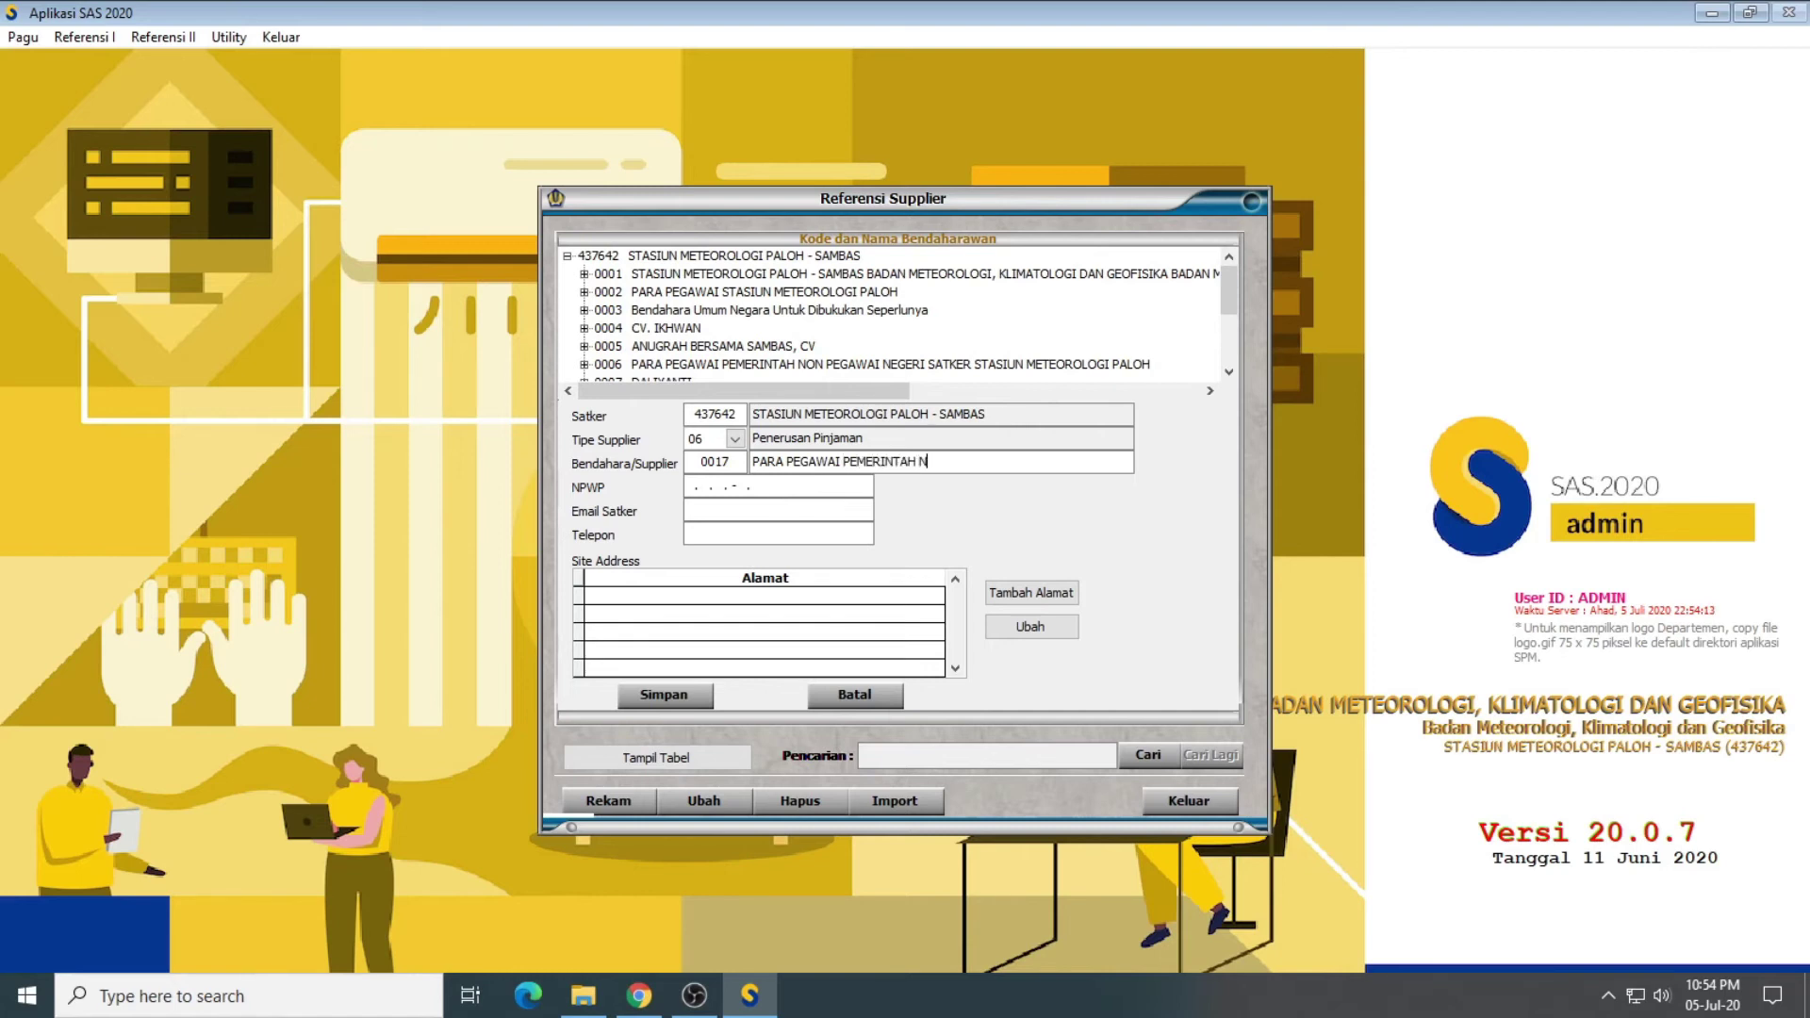
text(ON )
text(PEGAWAI NE)
text(GERI)
text(0012)
text(3456)
text(3.456.3-)
text(702000)
key(Tab)
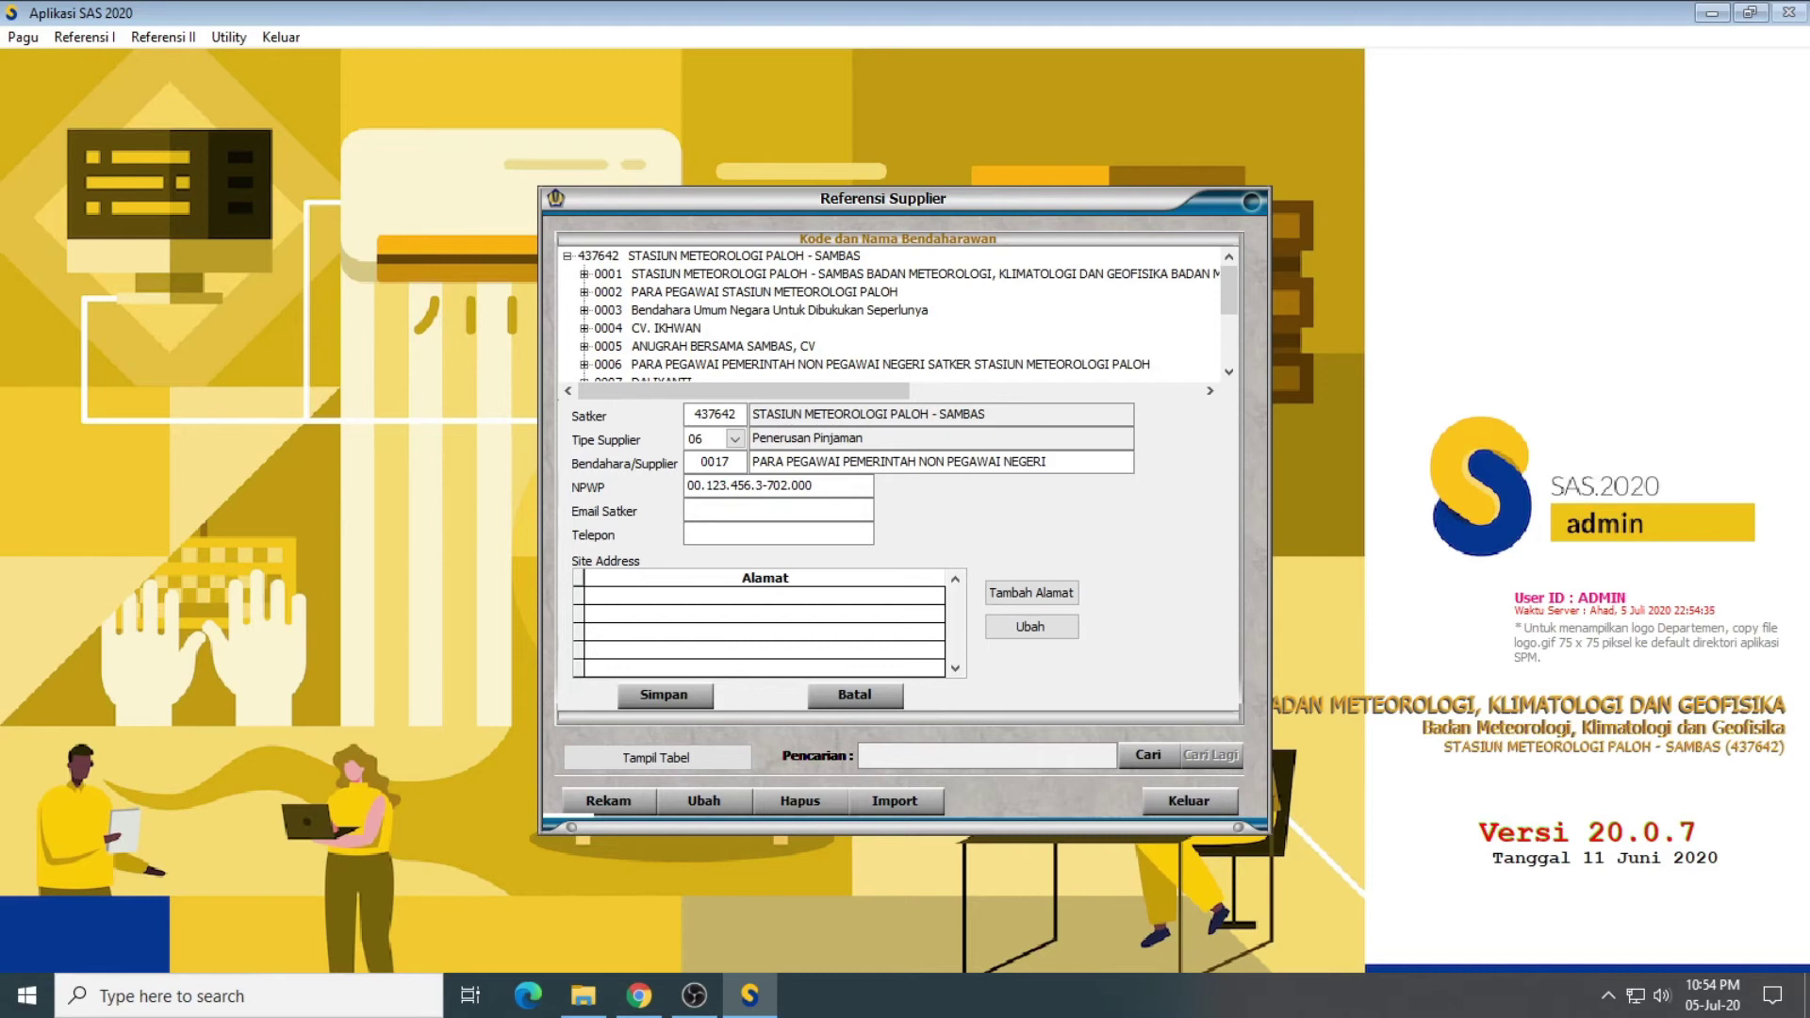
text(KAN)
key(BackSpace)
key(BackSpace)
key(BackSpace)
key(Tab)
text(05610)
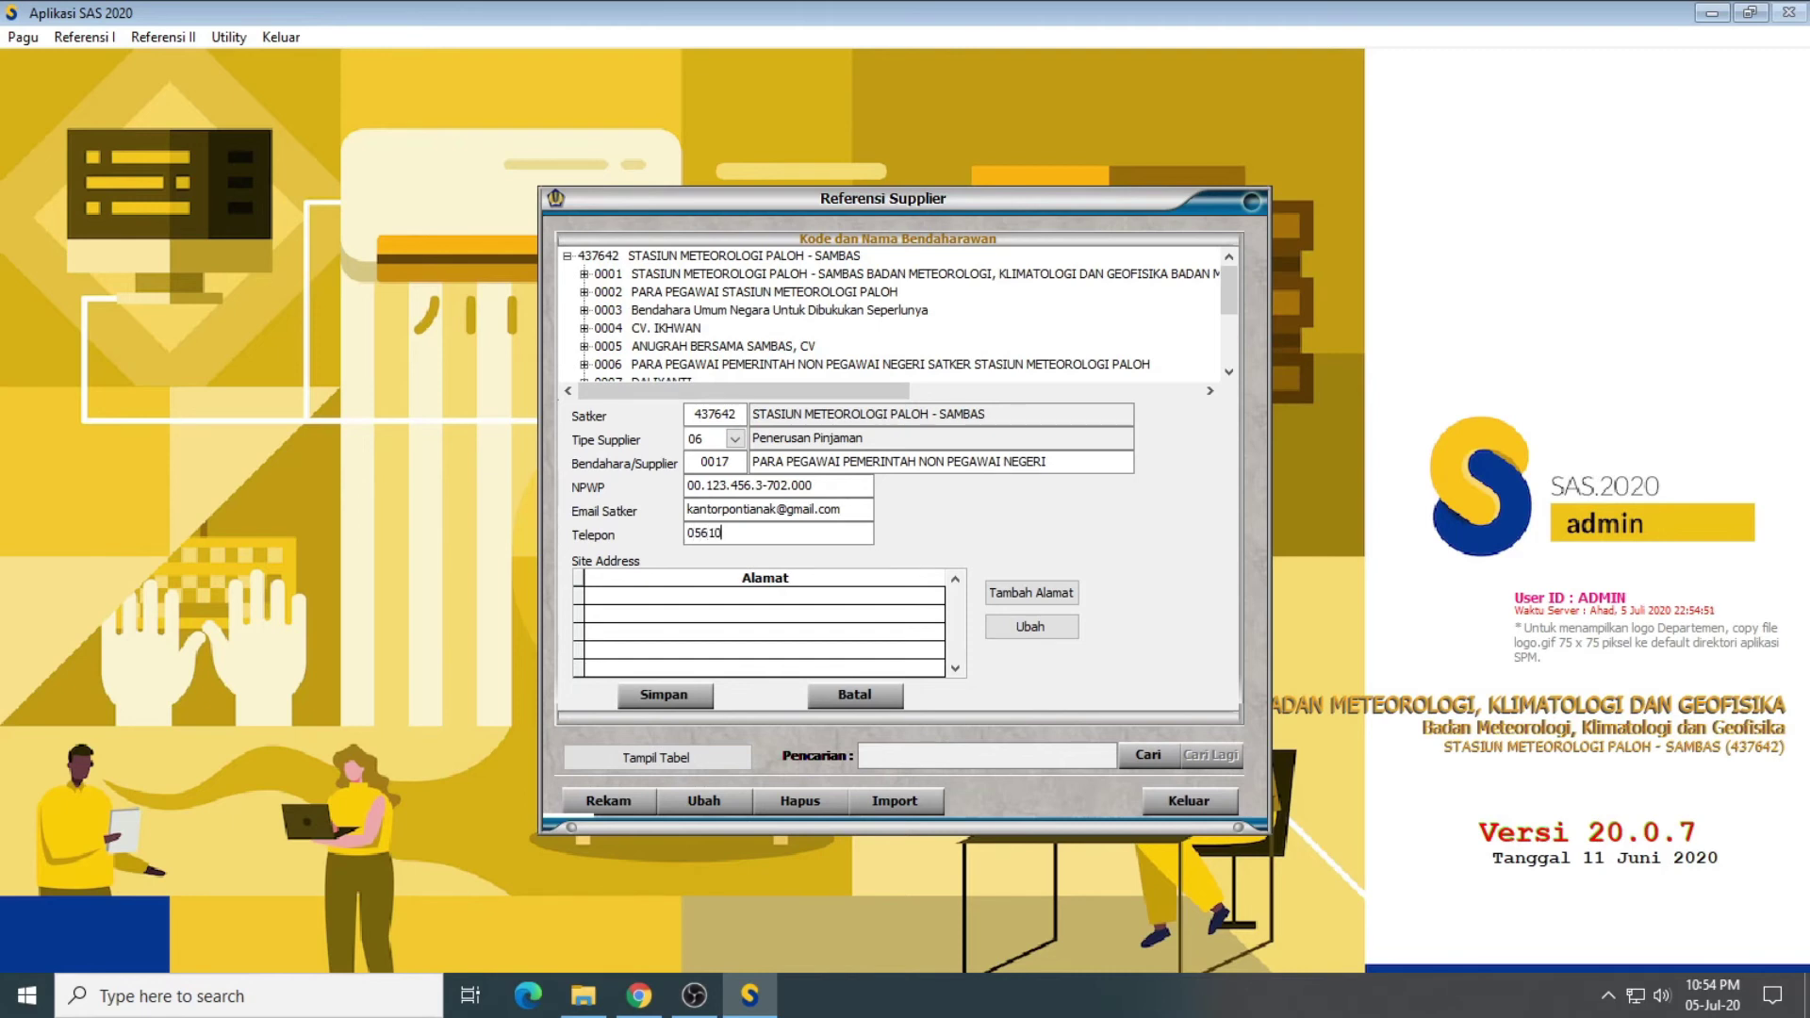
text(00000)
Step: Add a site address with street, Pontianak, Kalimantan Barat, country ID (Indonesia) and postal code
click(1021, 592)
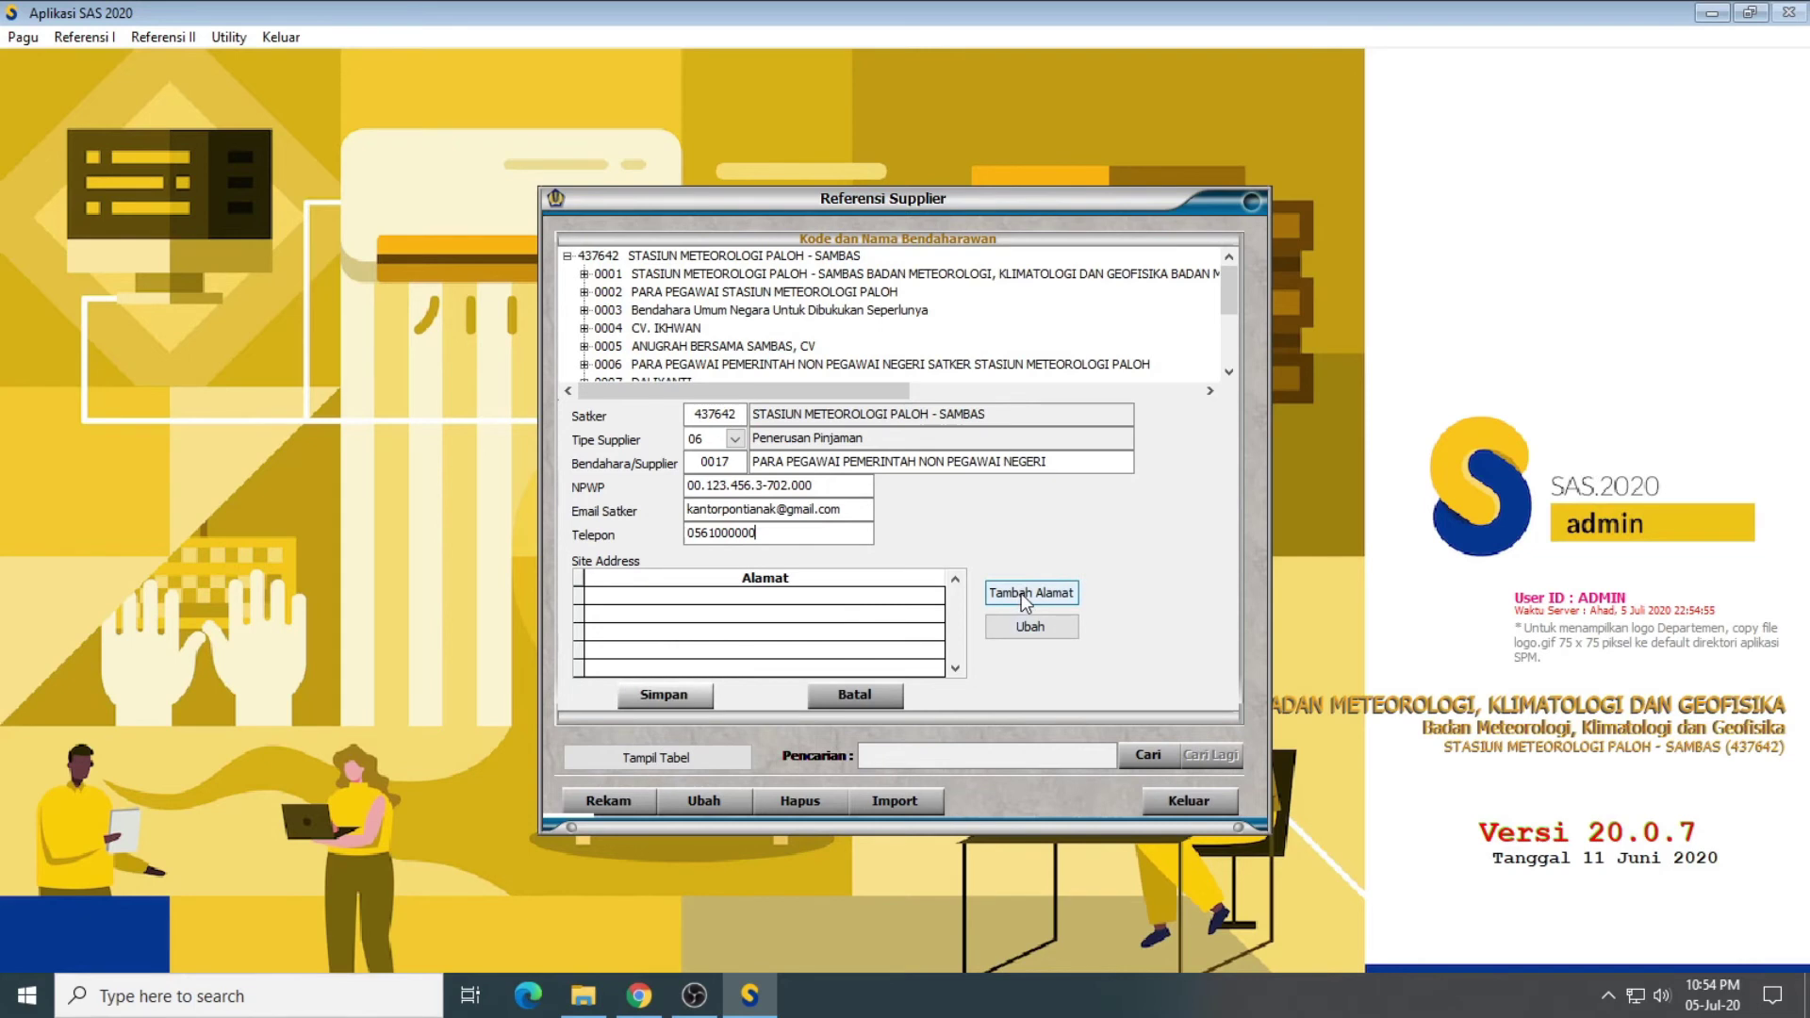
text(Jalan Ra)
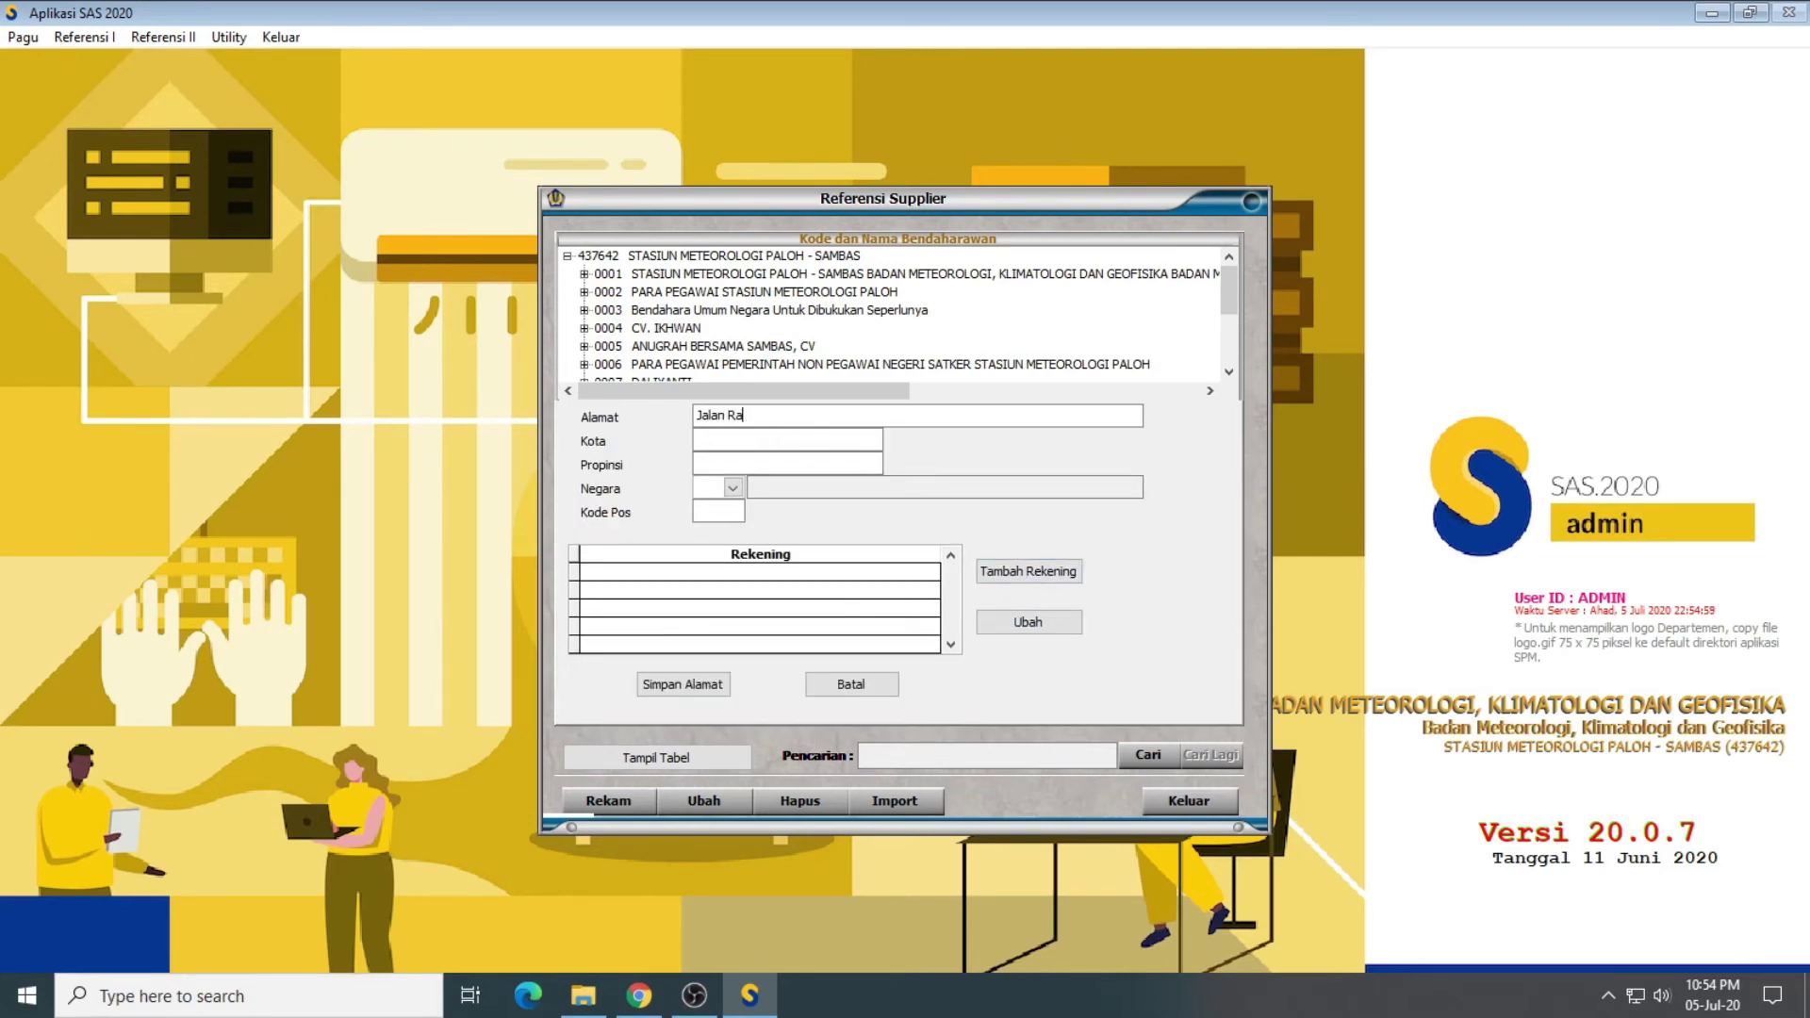
text(ya Kota Pontianak)
text(PontianakKalimantan)
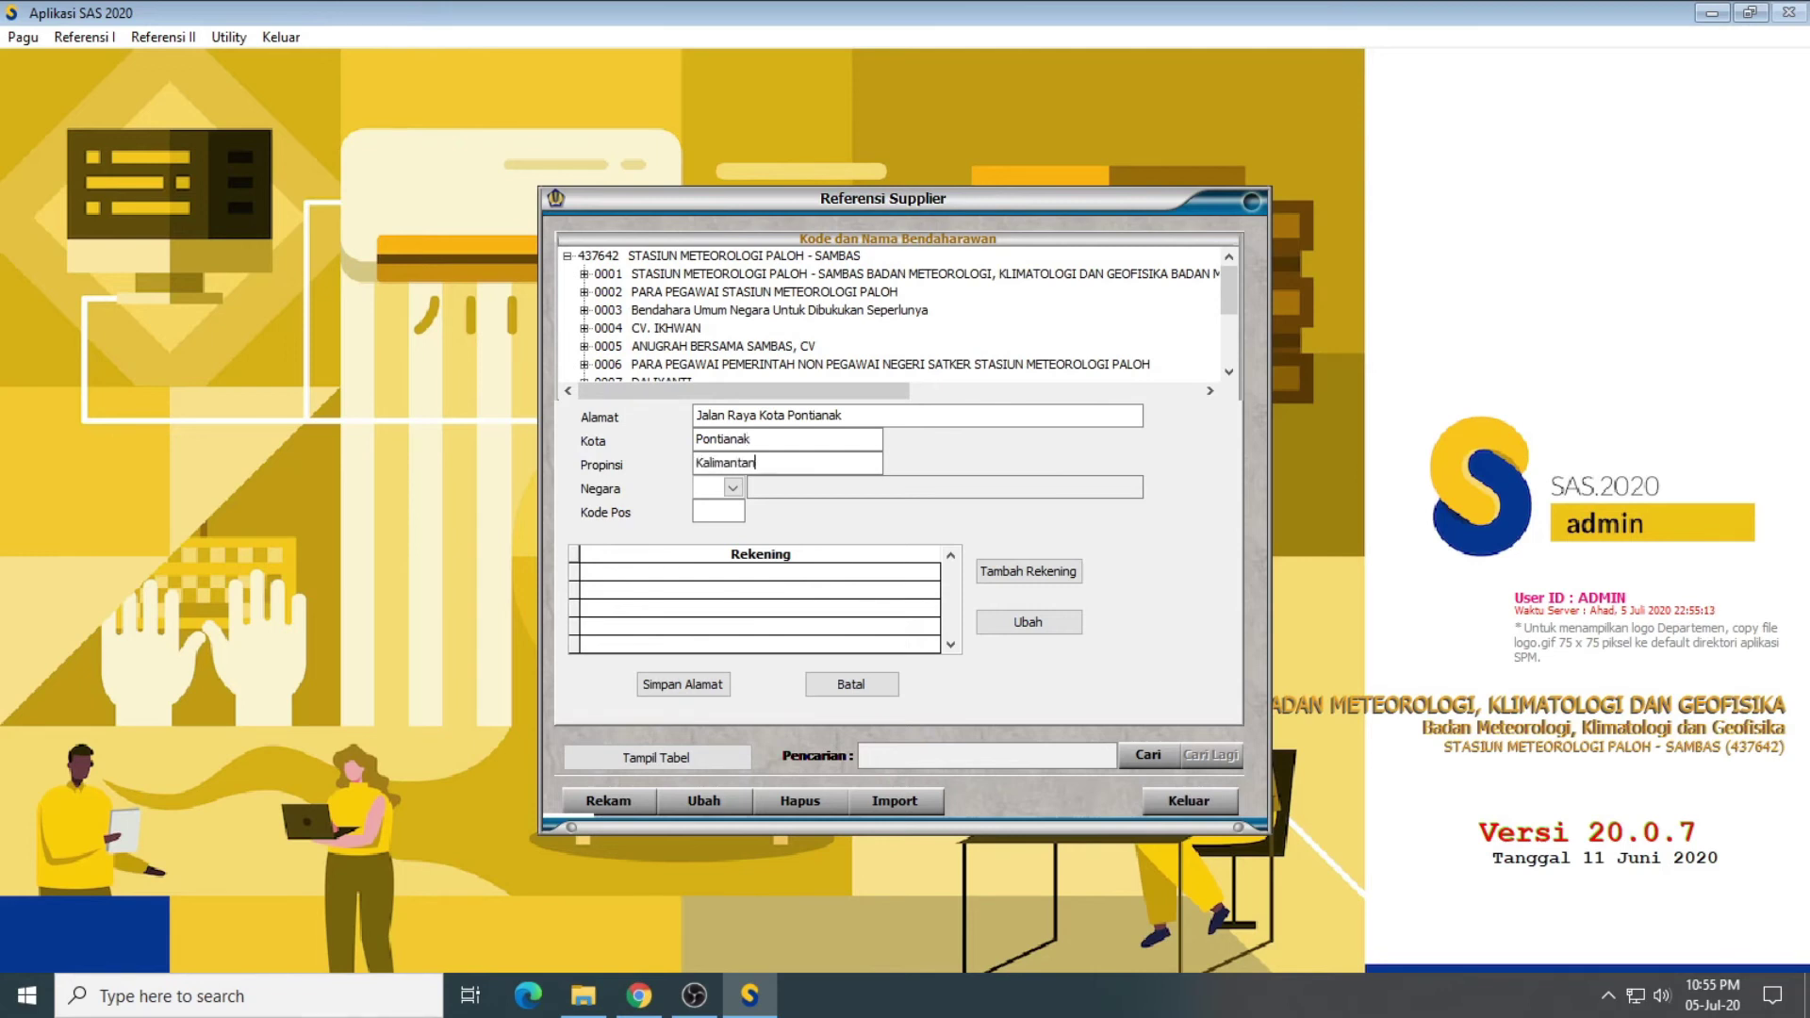
text( Barat)
text(I)
text(D)
key(Return)
text(79466)
key(Return)
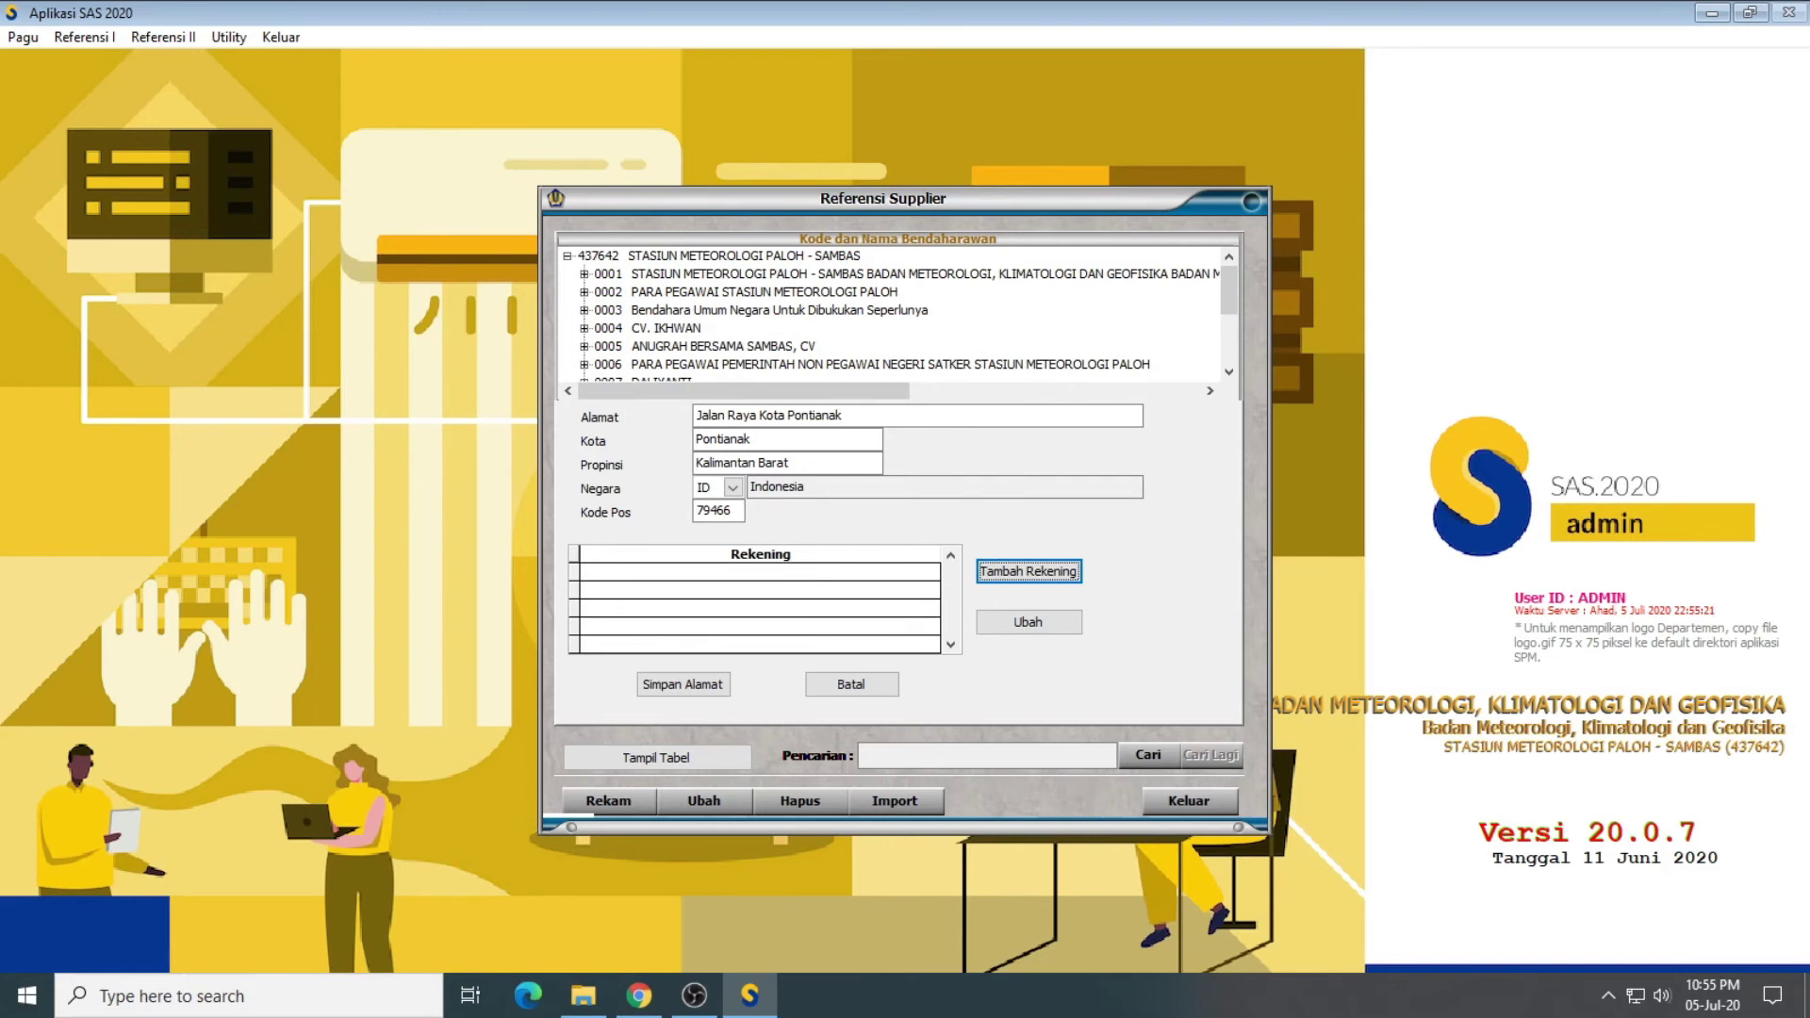
Step: Add a bank account with head bank BANK CENTRAL ASIA and its KC Surabaya branch 0140025S
click(1050, 573)
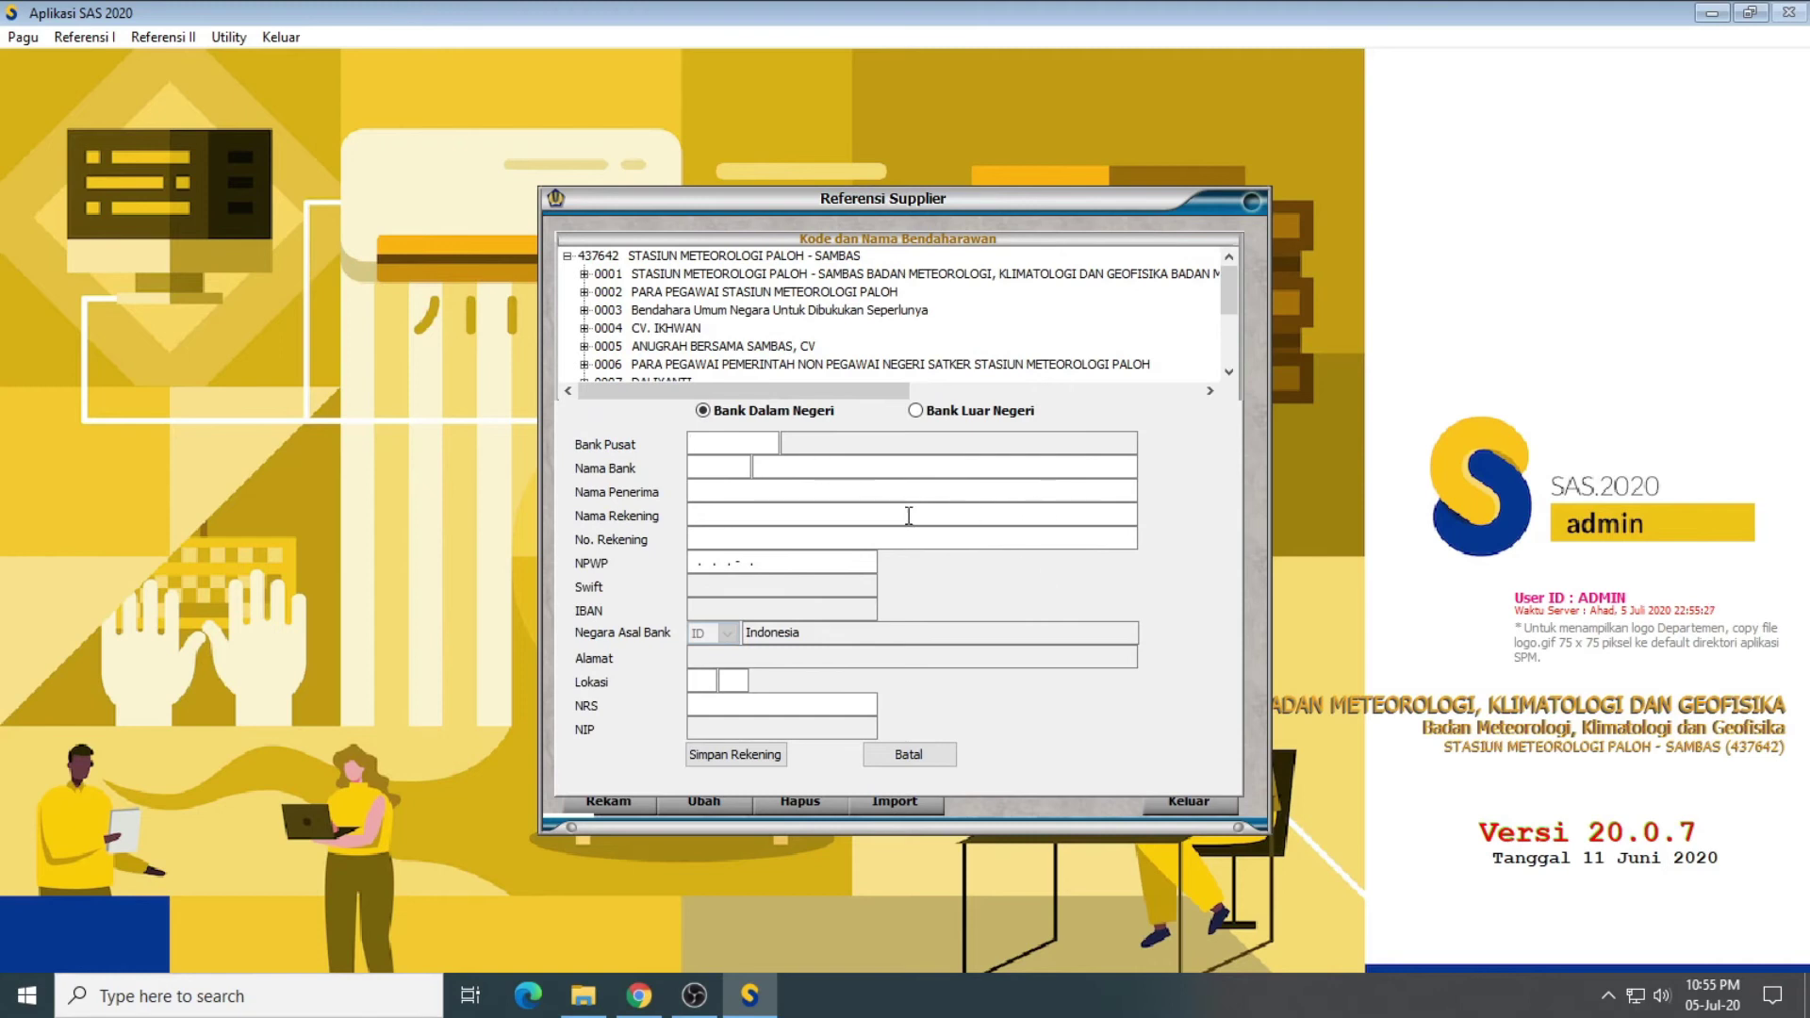
key(Return)
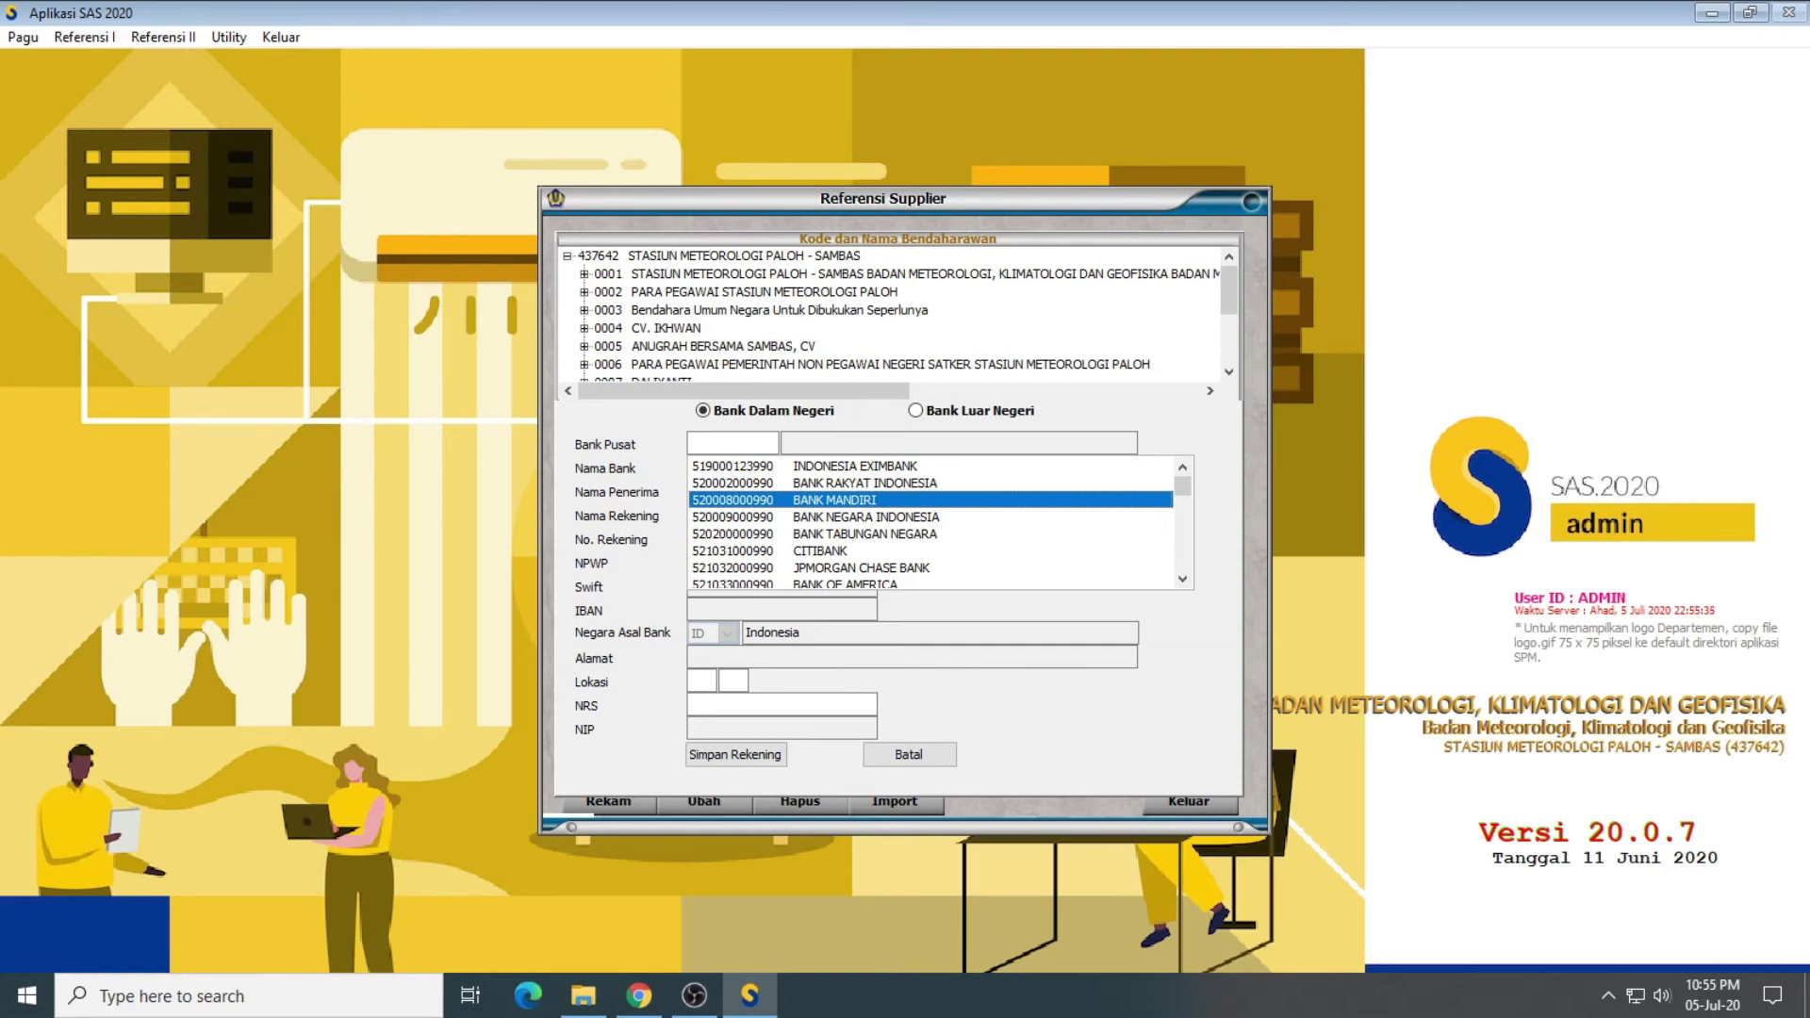
key(Down)
key(Down)
key(Down)
key(Down)
key(Down)
key(Down)
key(Down)
key(Down)
key(Down)
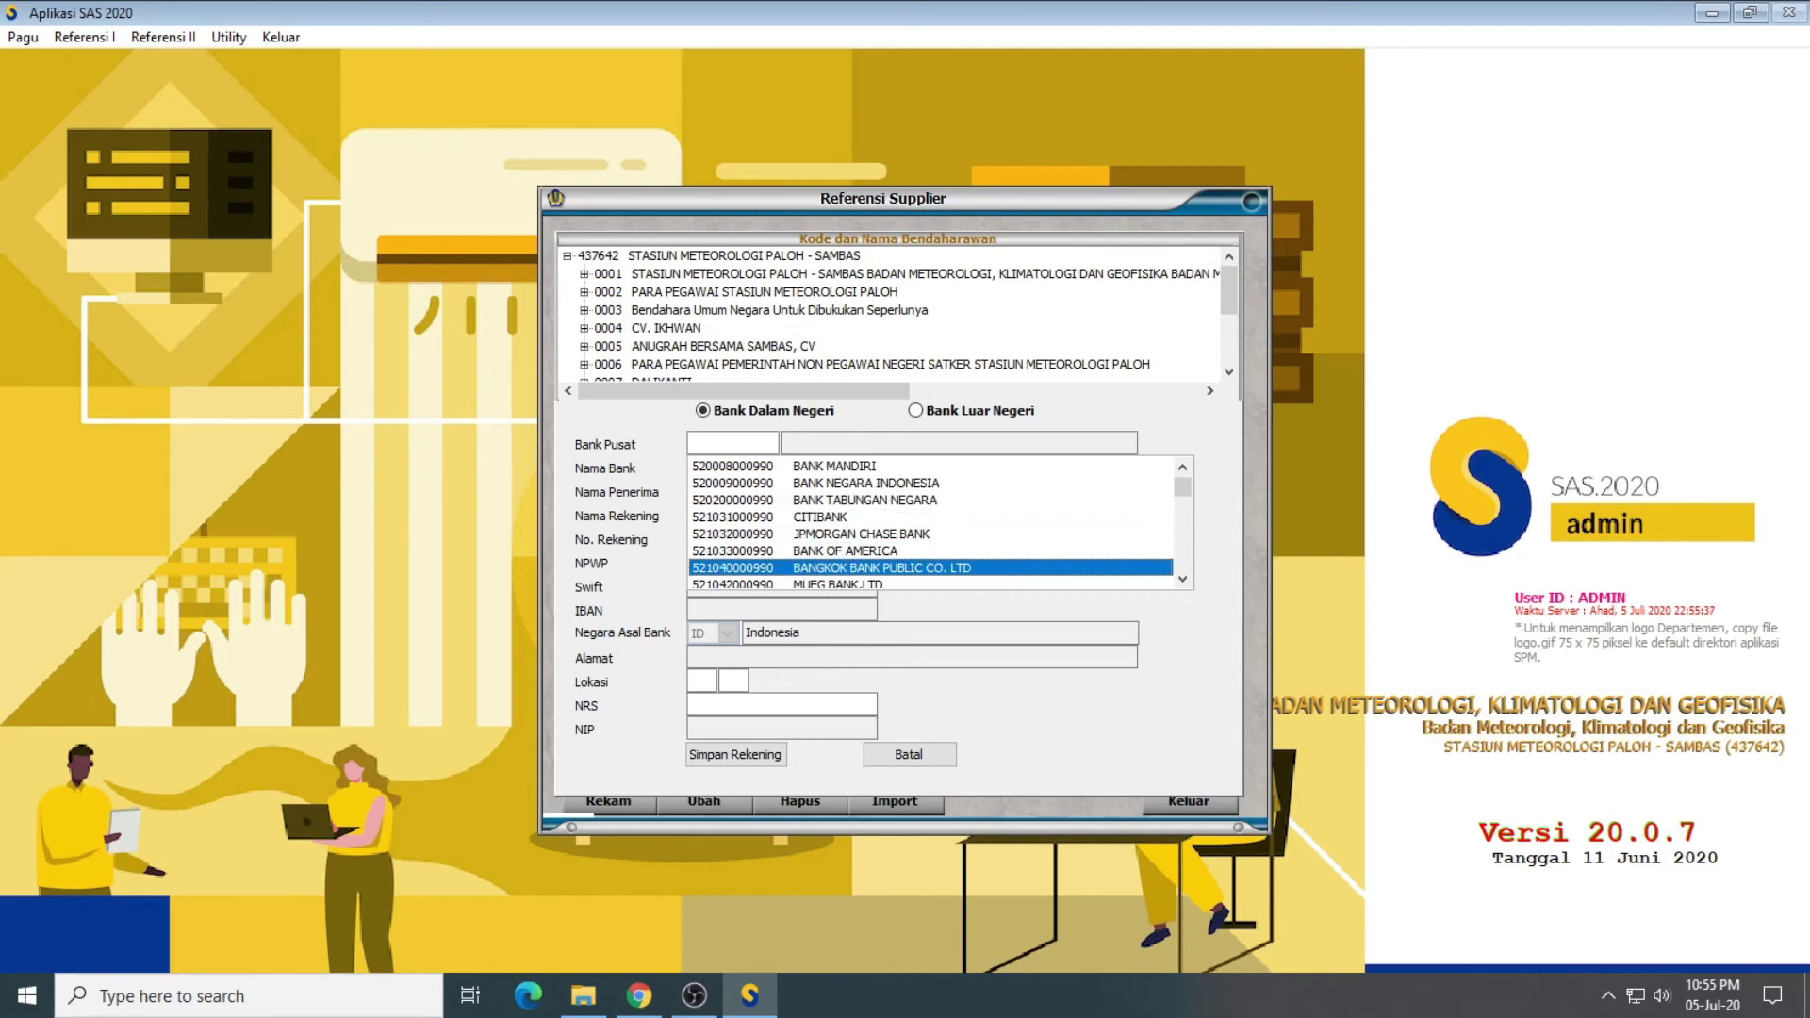
key(Down)
key(Down)
key(Down)
key(Down)
key(Down)
key(Down)
key(Down)
key(Down)
key(Down)
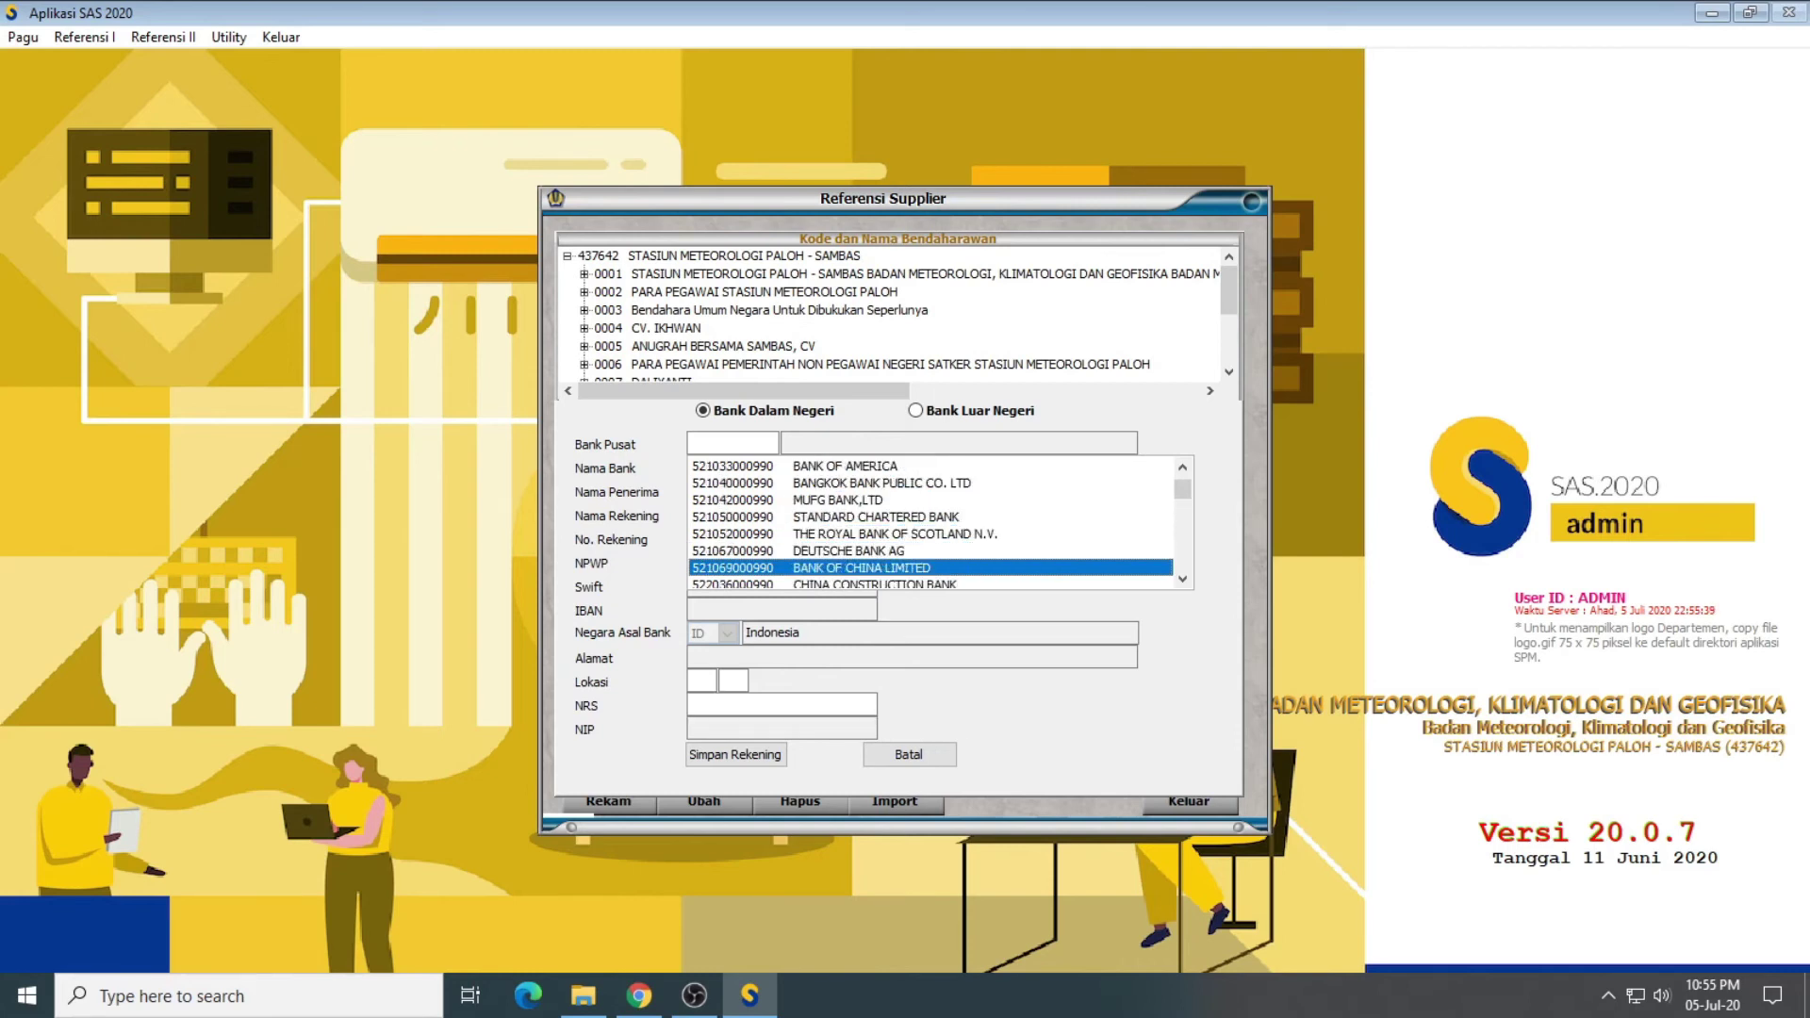
key(Down)
key(Down)
key(Down)
key(Down)
key(Down)
key(Down)
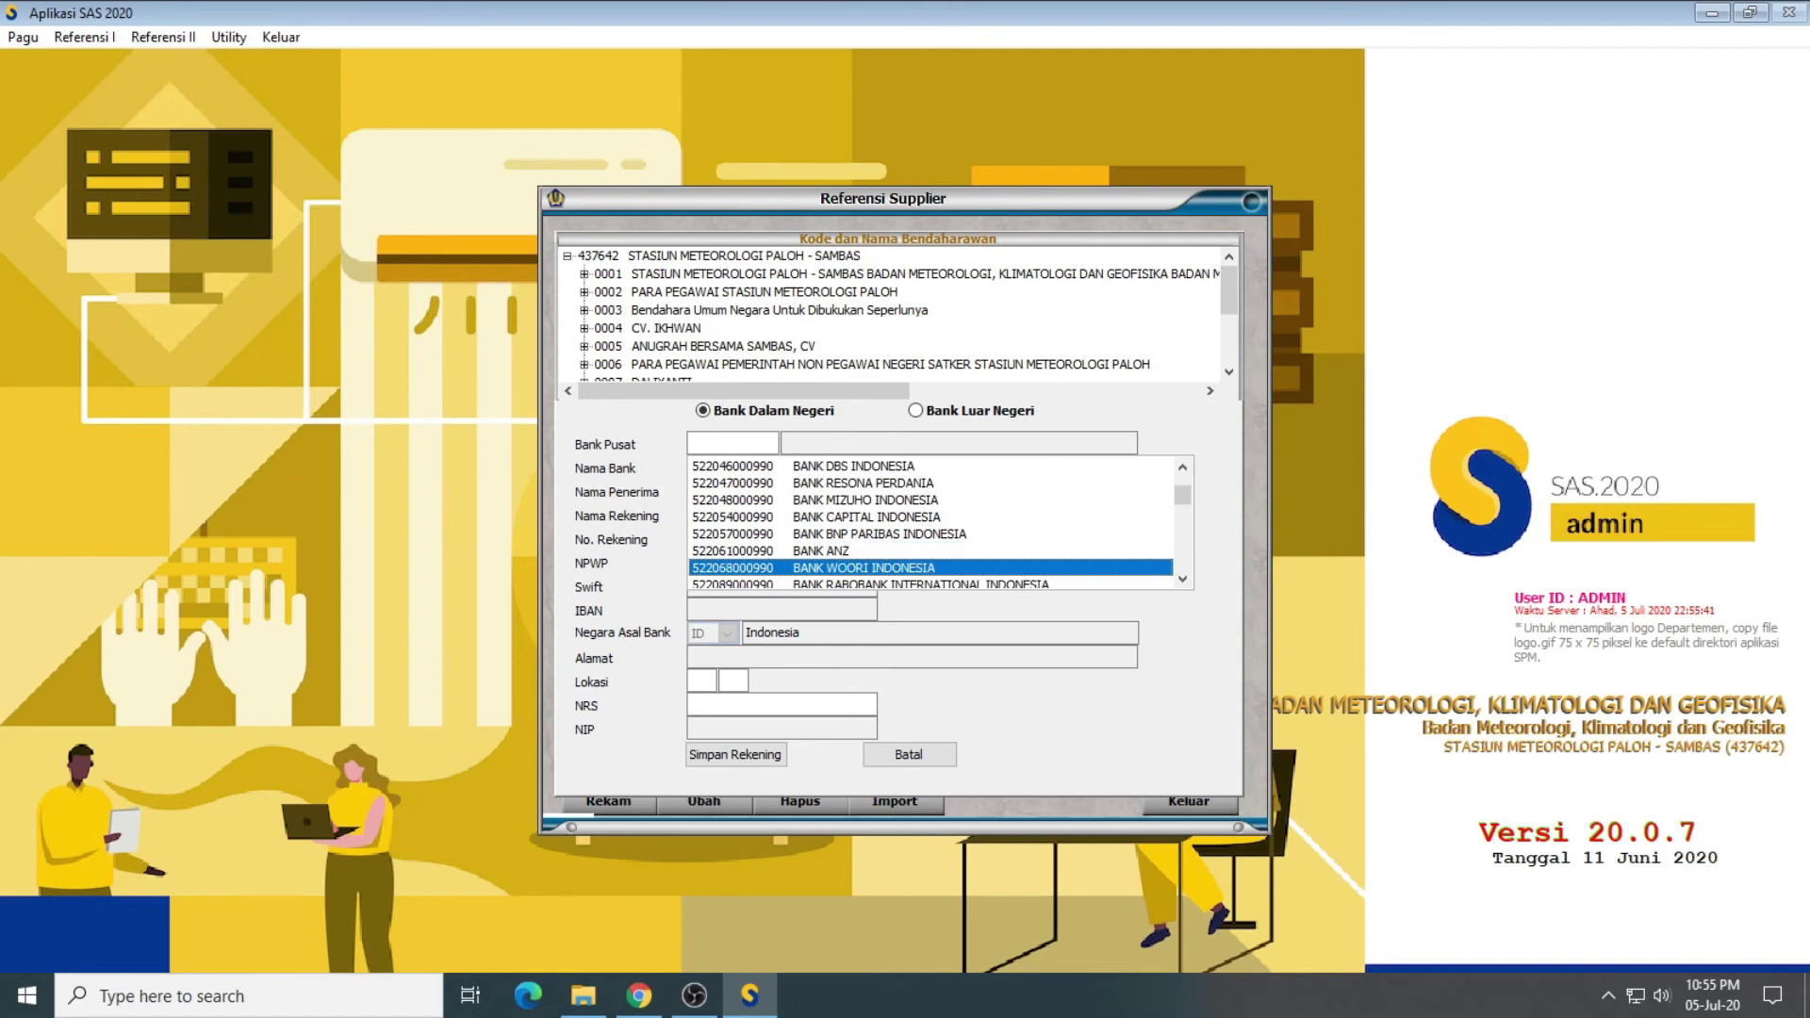
key(Down)
key(Down)
key(Down)
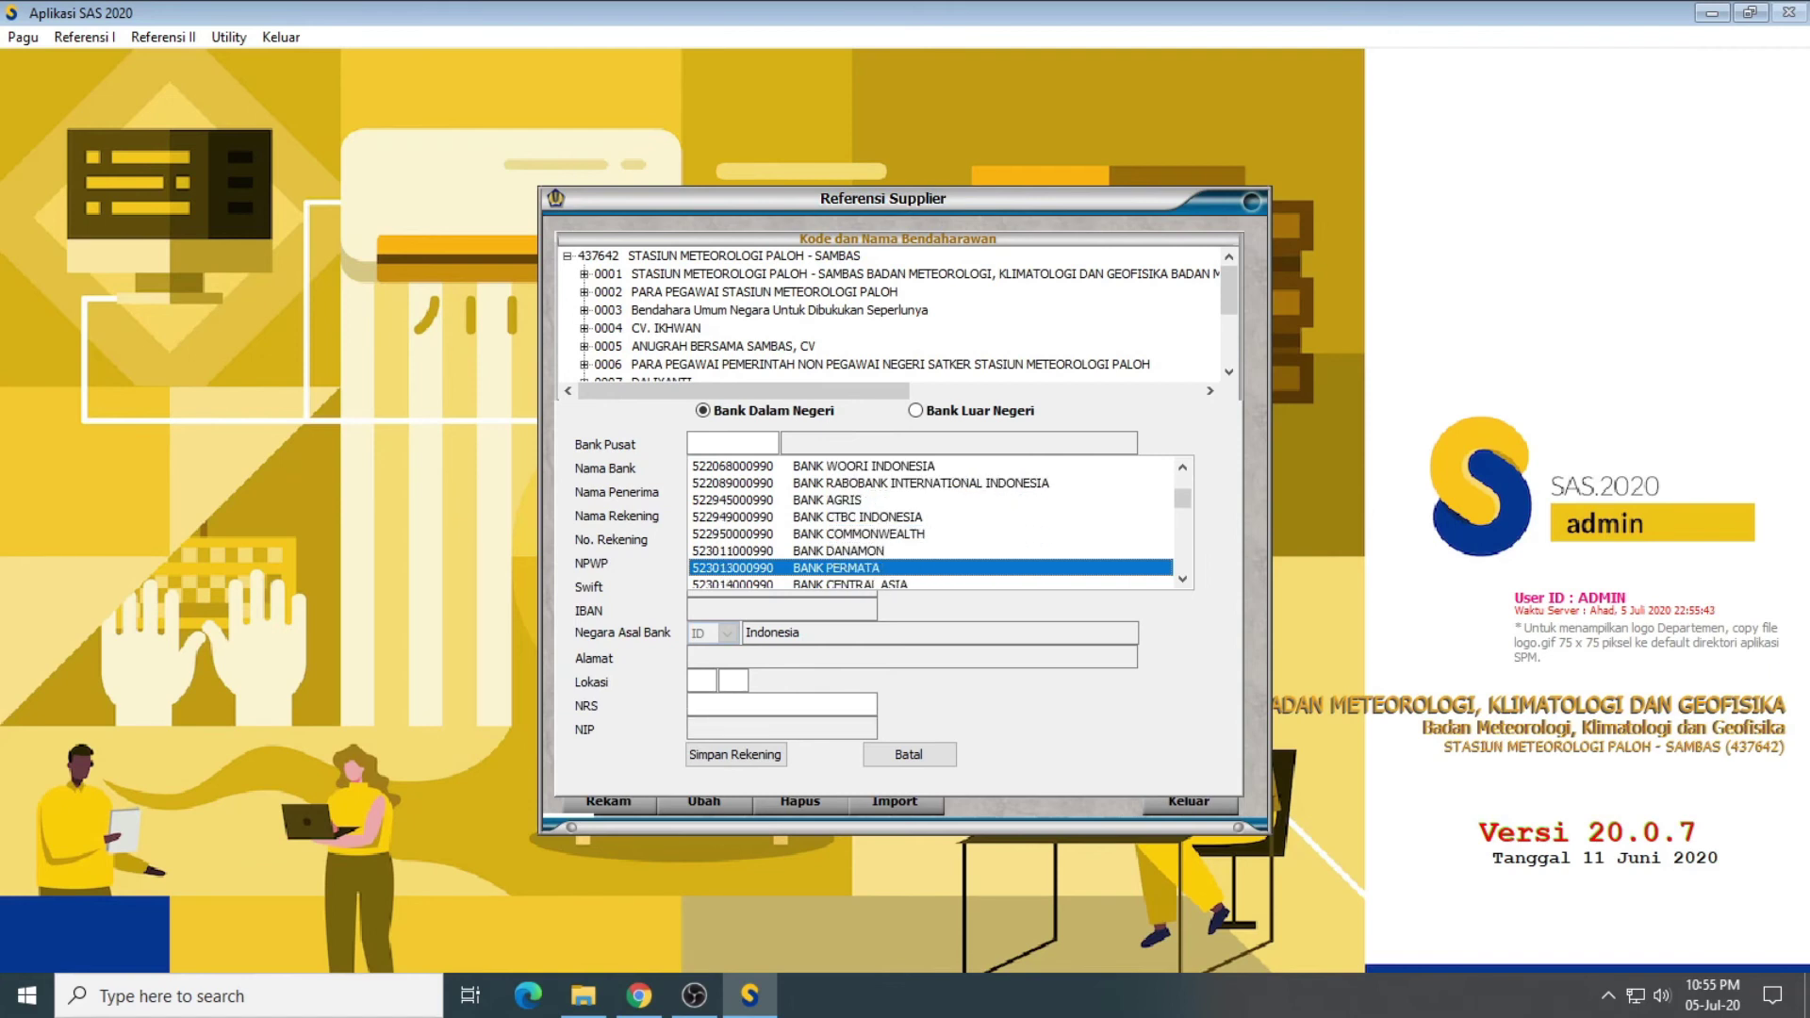
key(Down)
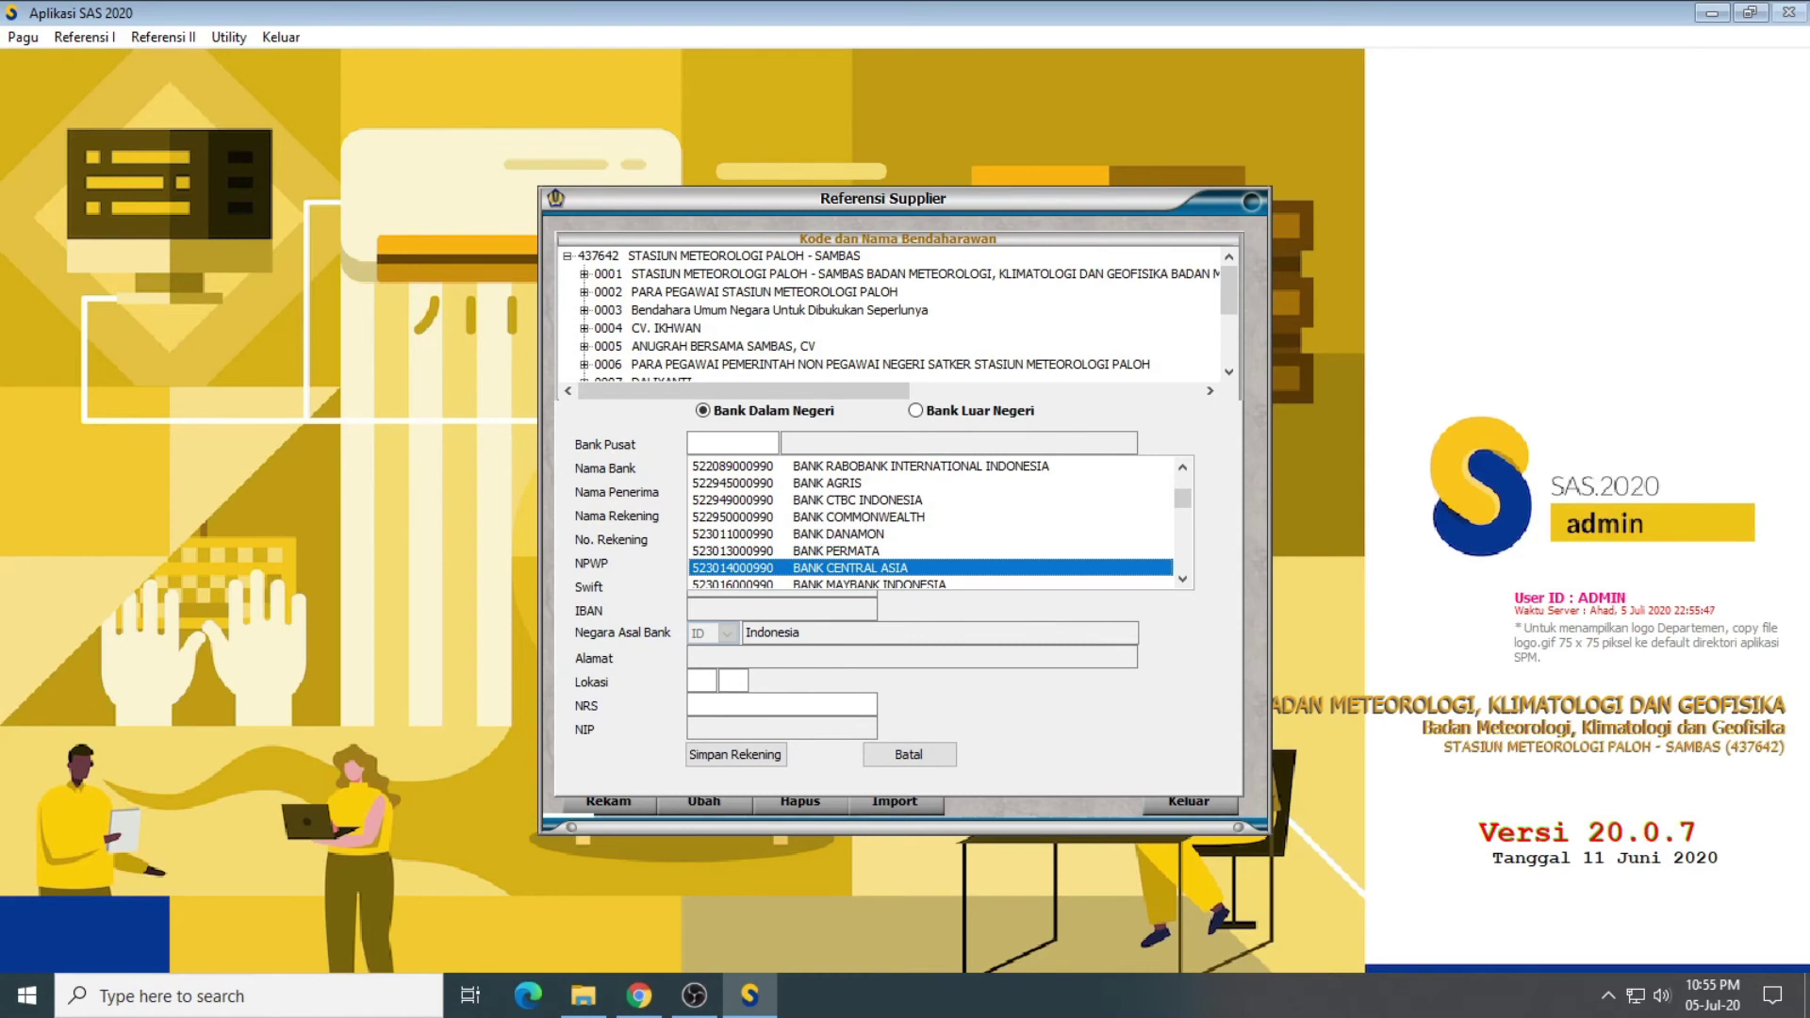
key(Return)
key(Return)
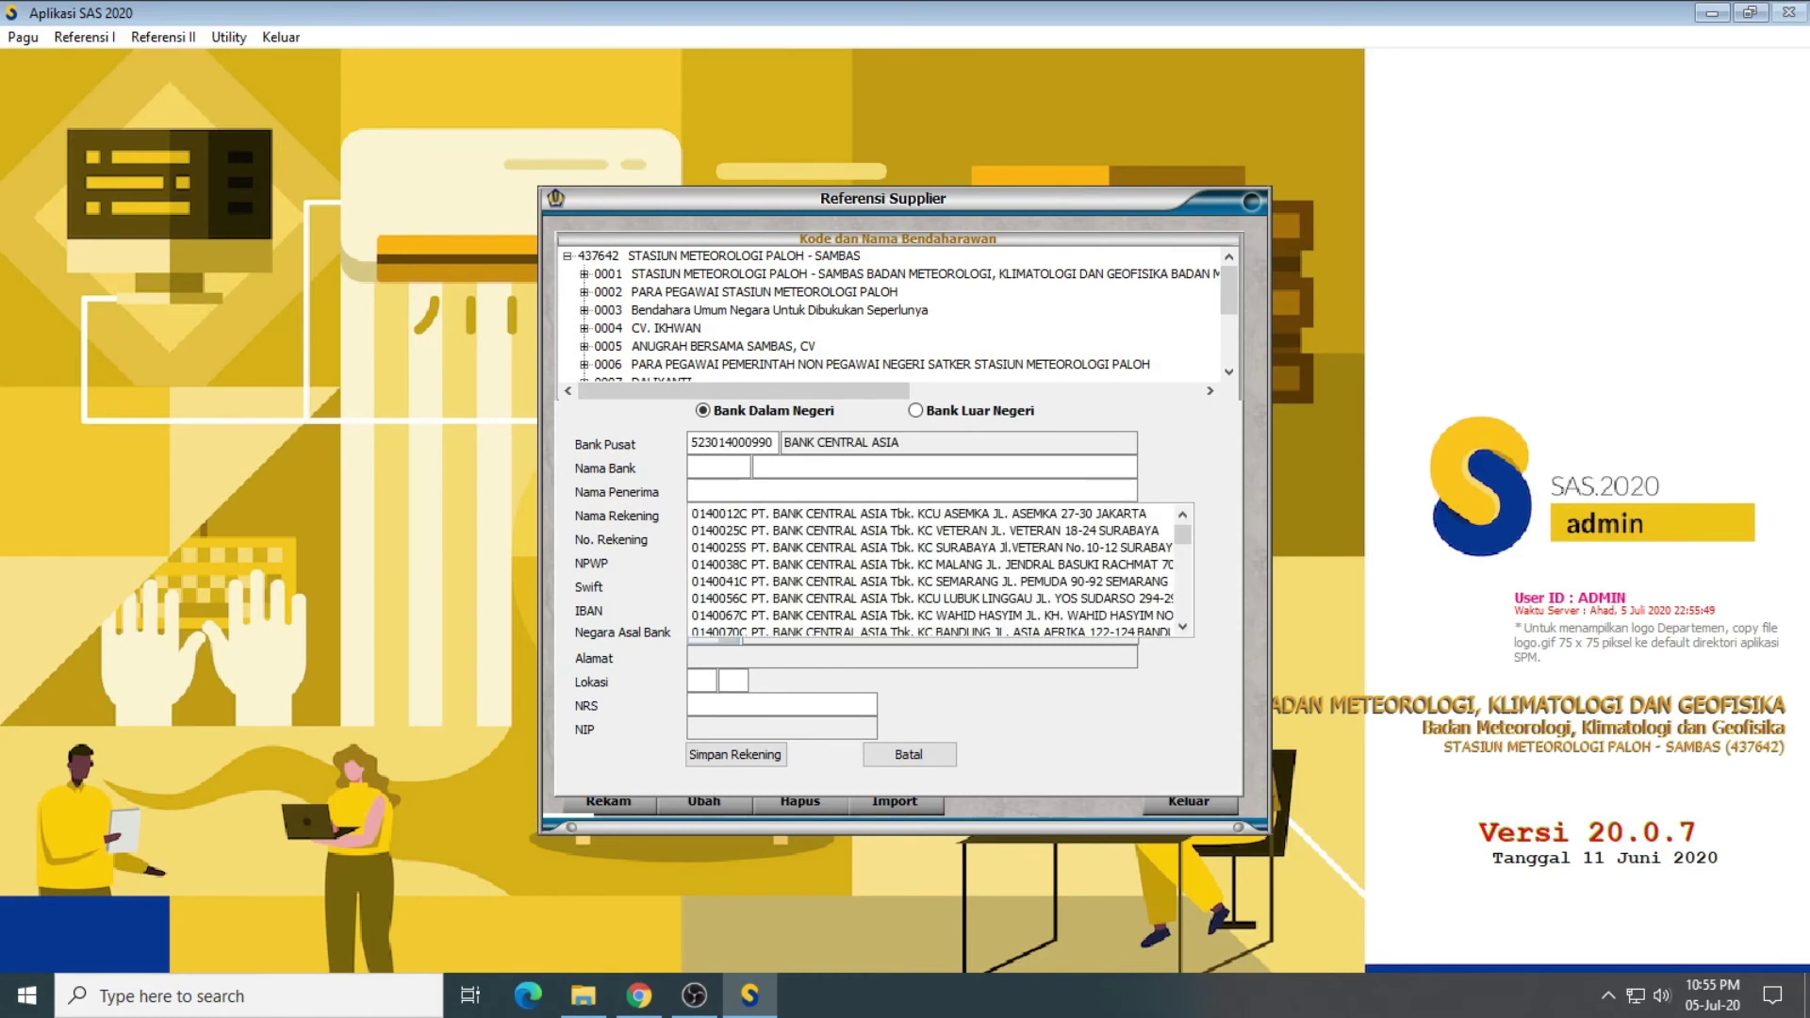
click(1012, 551)
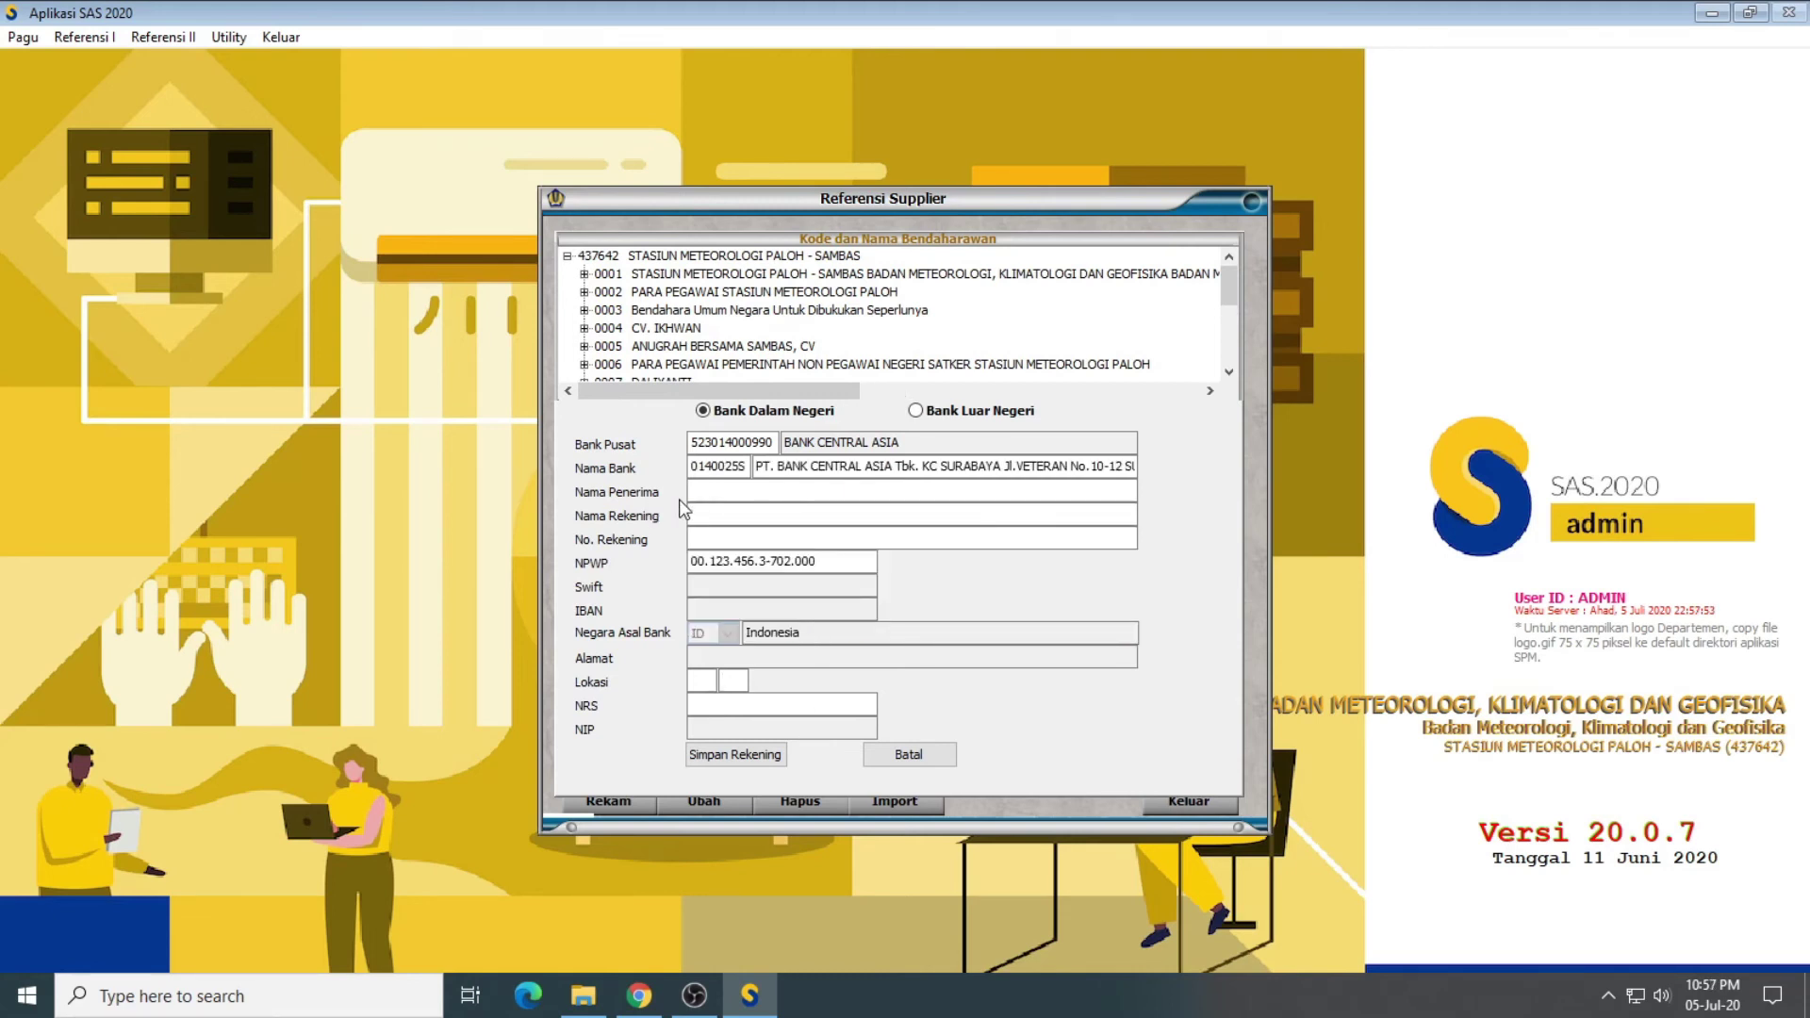
Step: Enter recipient name PARA PEGAWAI PEMERINTAH NON PEGAWAI NEGERI KANTOR A
click(731, 493)
text(PARA PEGAWAI N)
text(ON)
key(BackSpace)
key(BackSpace)
key(BackSpace)
key(BackSpace)
text(PEMERINTAH NON PE)
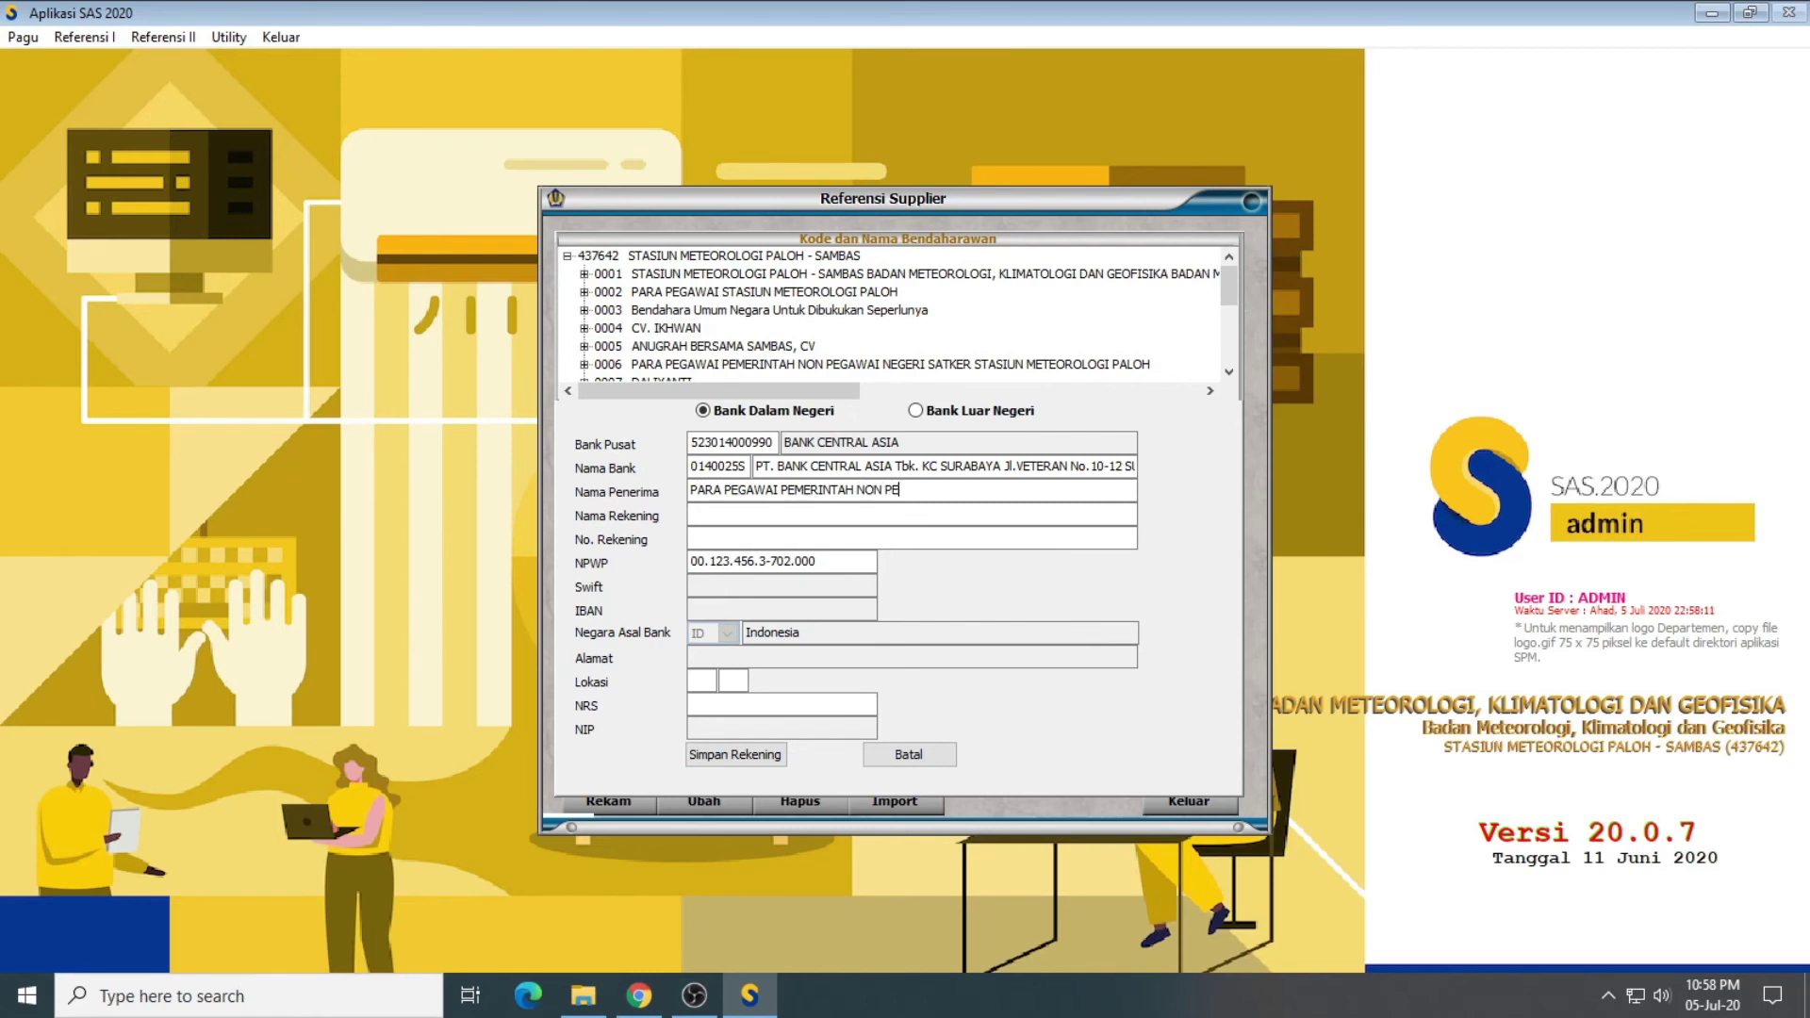
text(GAWAI NE)
text(GERI)
text( KANTOR )
text(A)
Step: Set account name and account number to TERLAMPIR and location to 13 00
text(TERLAM)
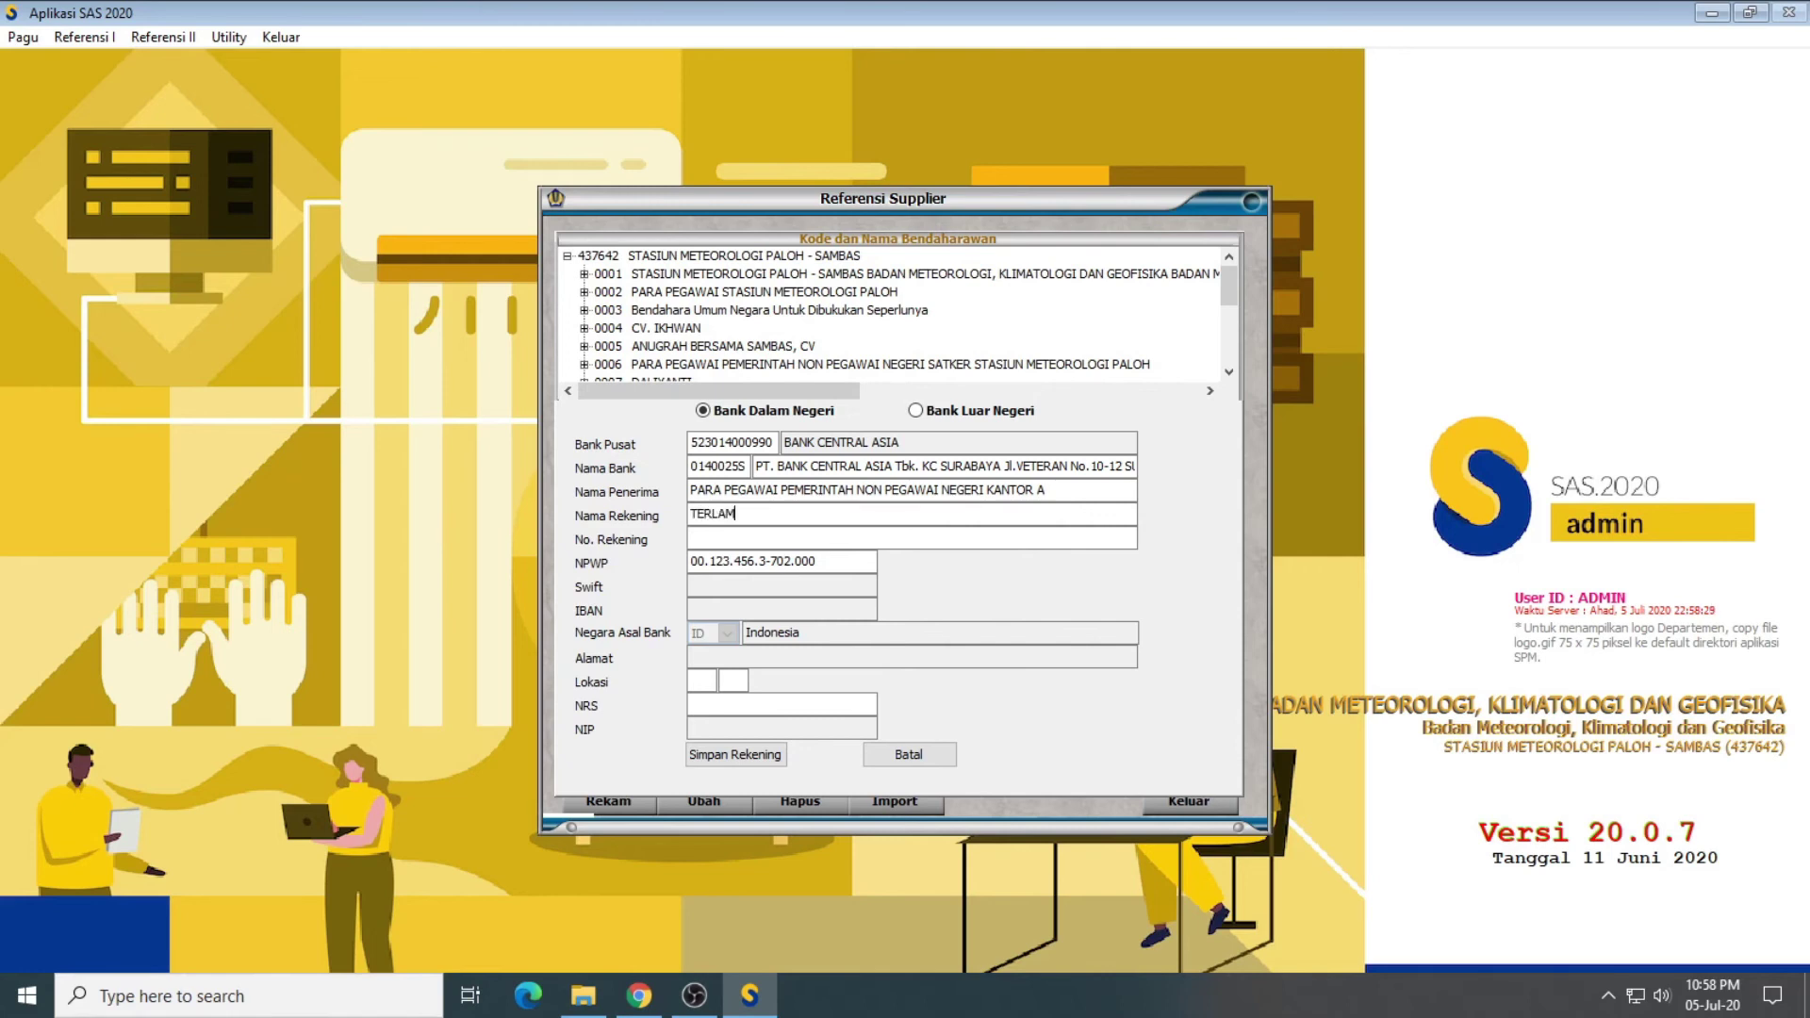
text(IPR)
key(Tab)
text(TERLAMPIT)
key(BackSpace)
text(R)
text(1300)
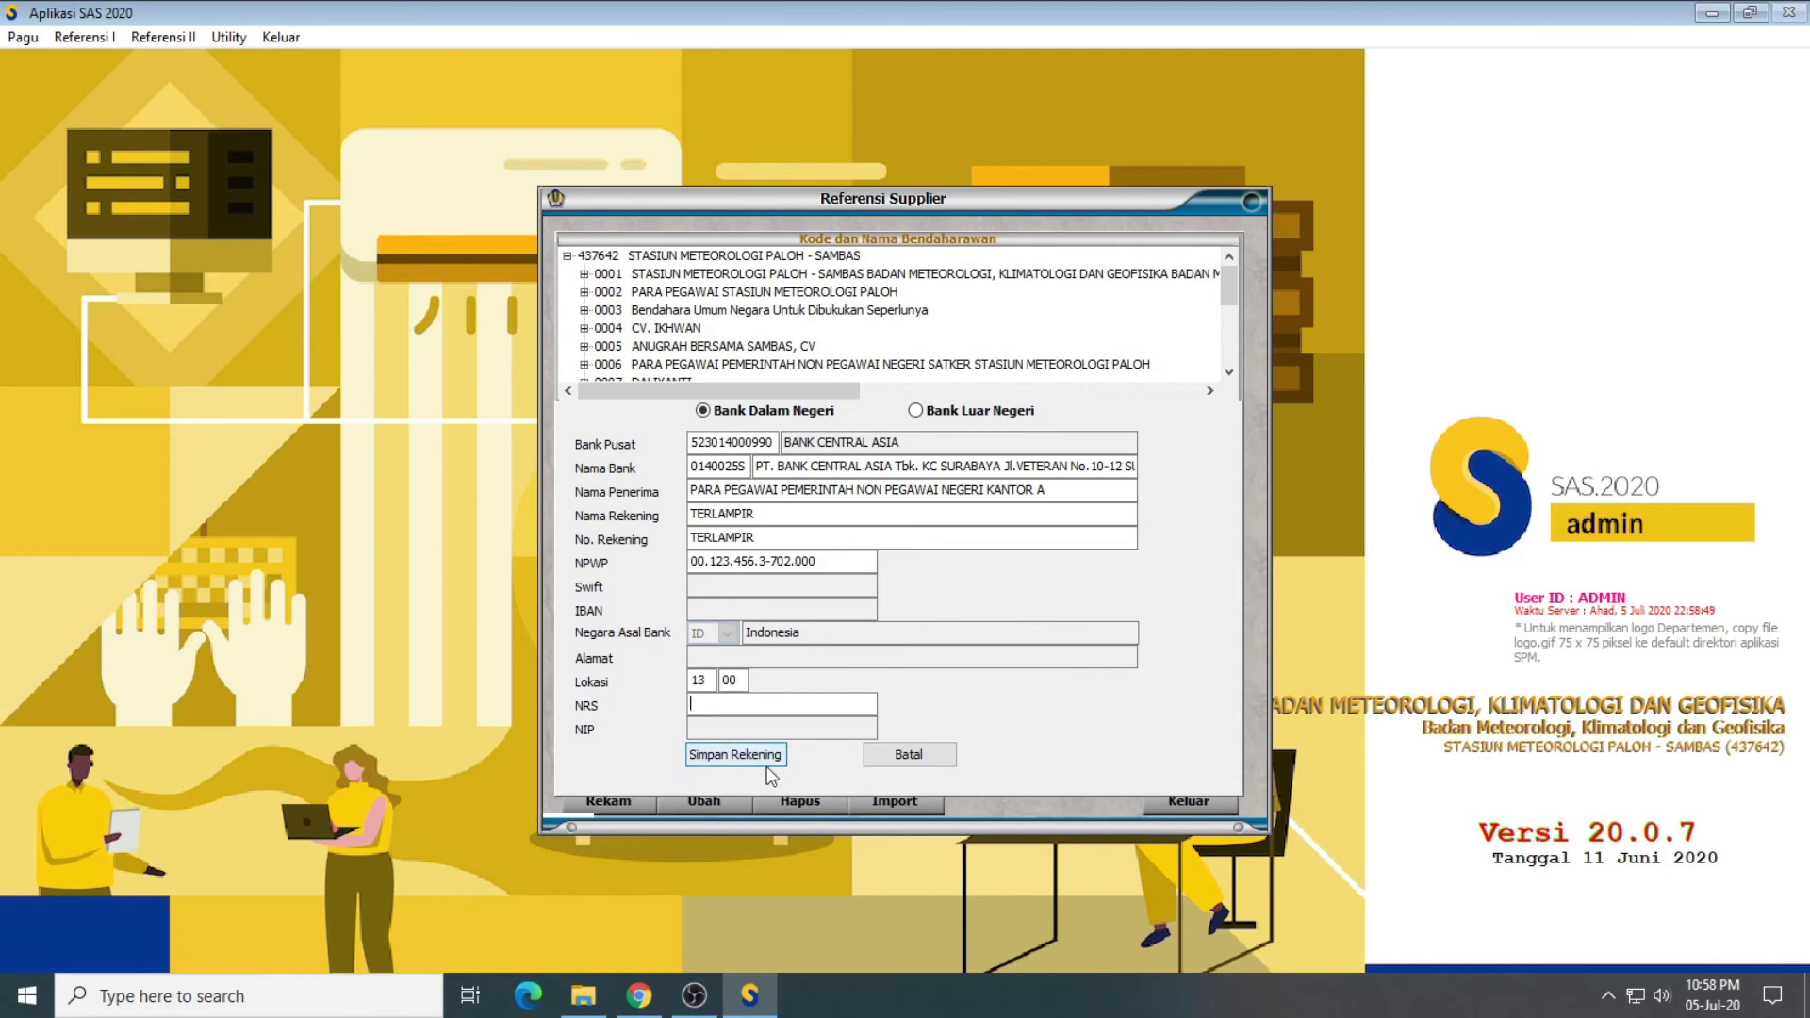
Step: Save the BCA account, the Pontianak address and supplier 0017 in turn
click(739, 757)
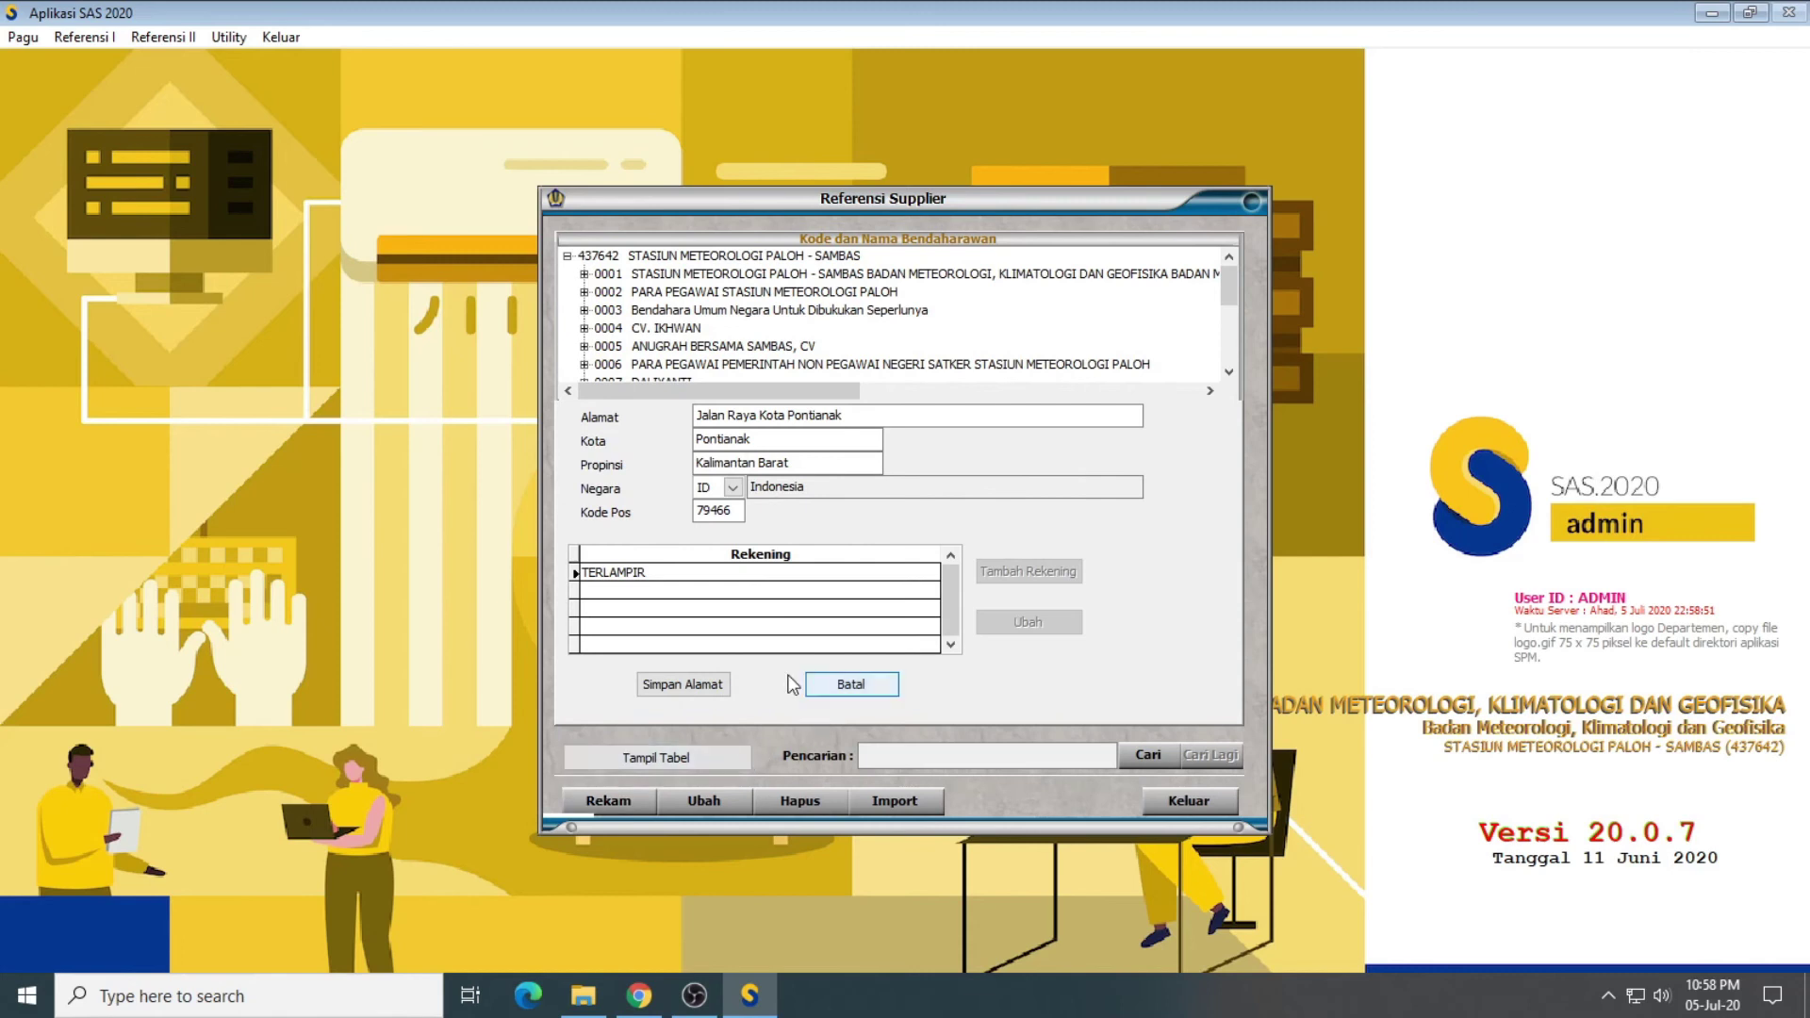
click(704, 684)
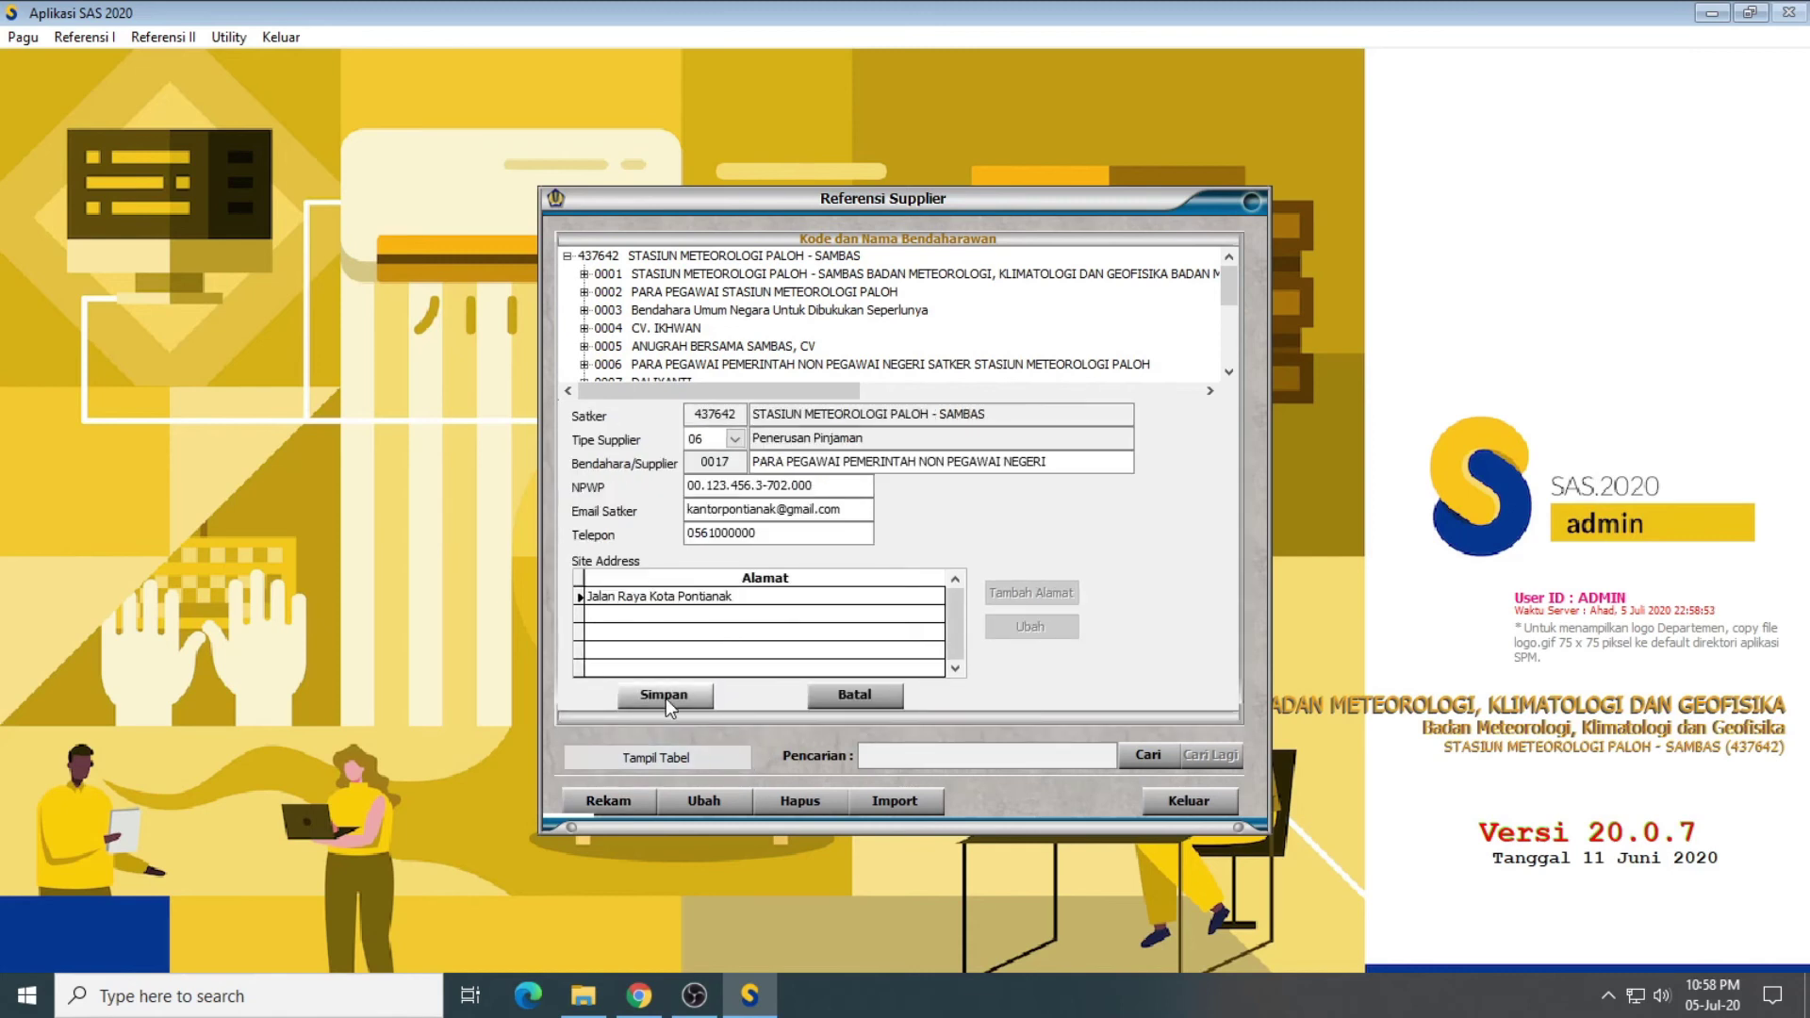
click(665, 696)
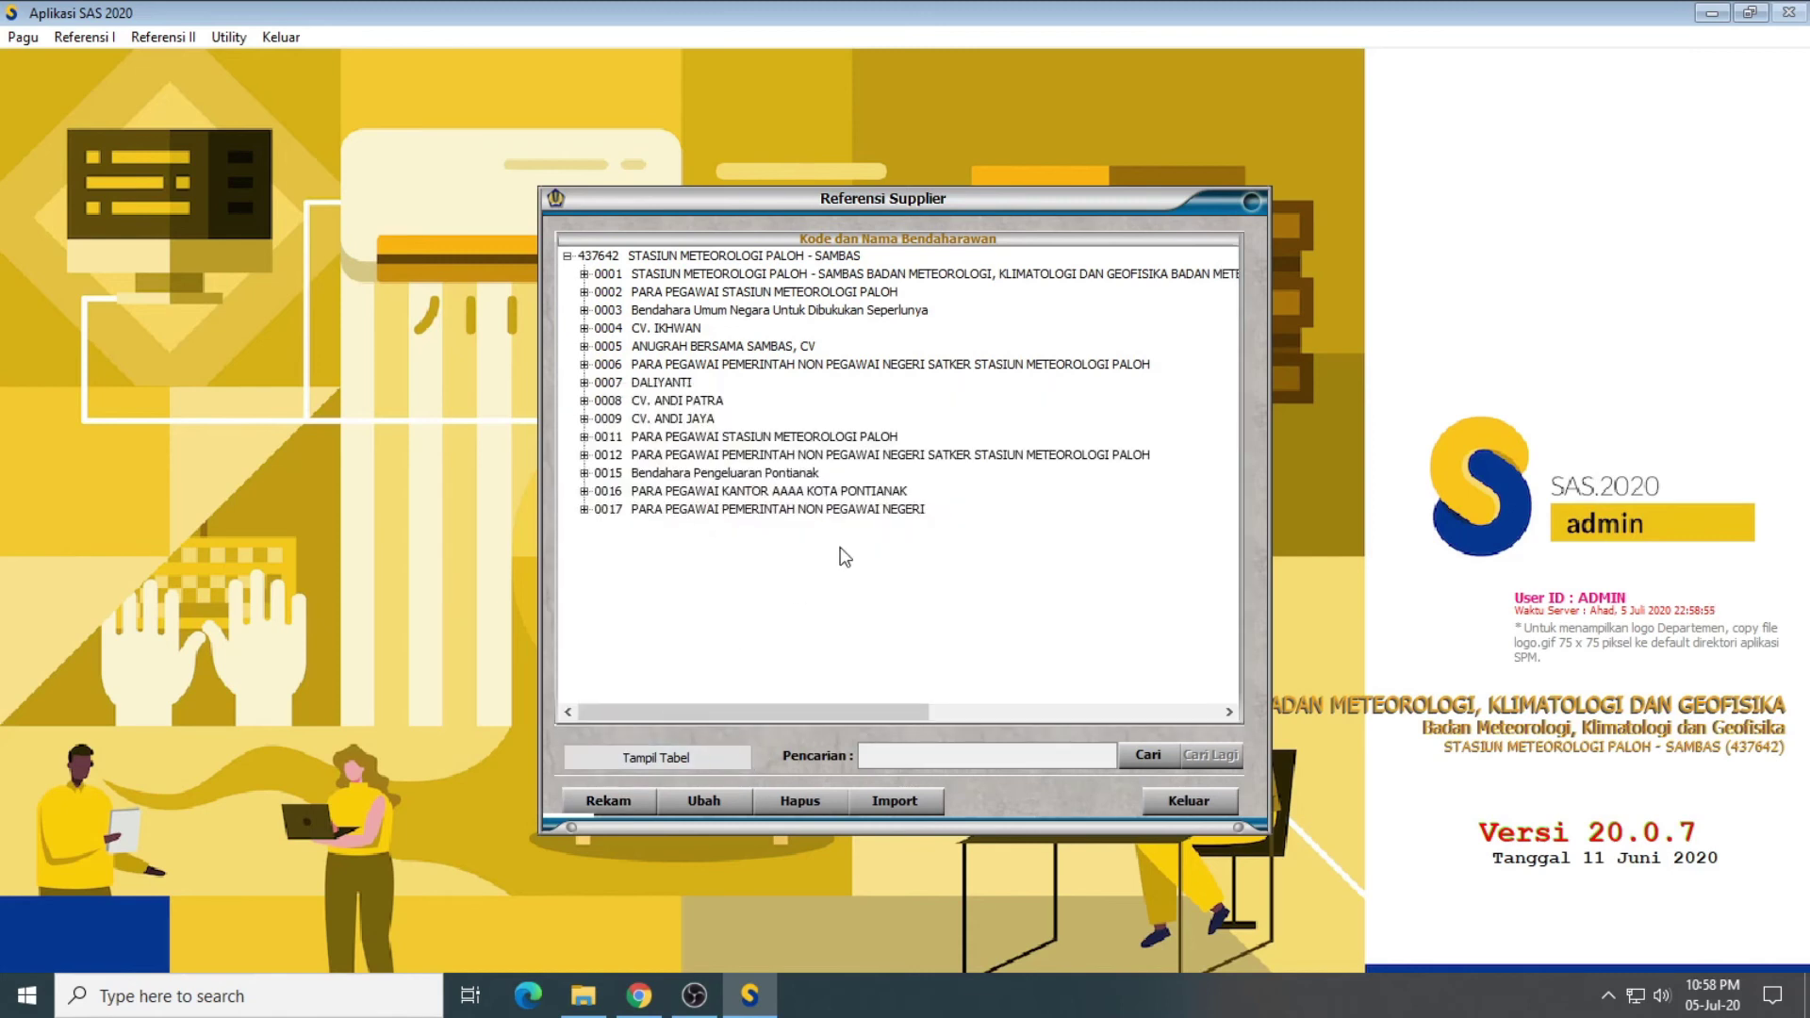